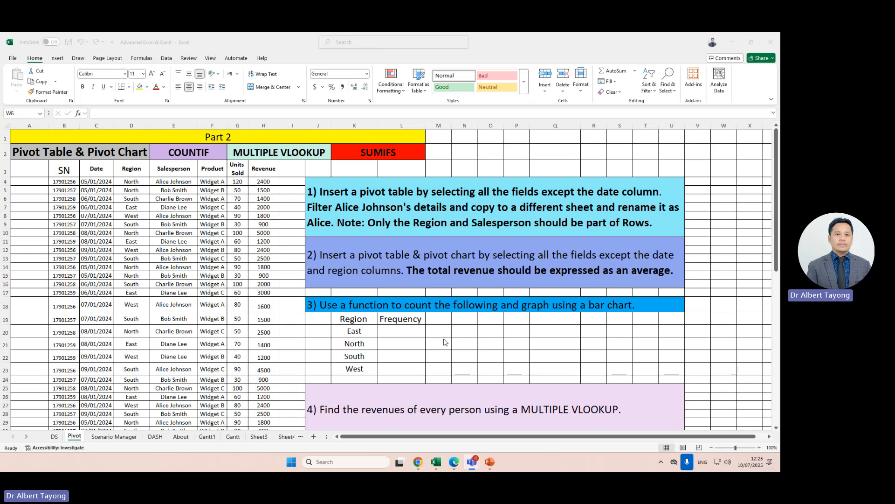
Examine the extent of the sales data table and its header fields from SN to Revenue.
left_click(518, 377)
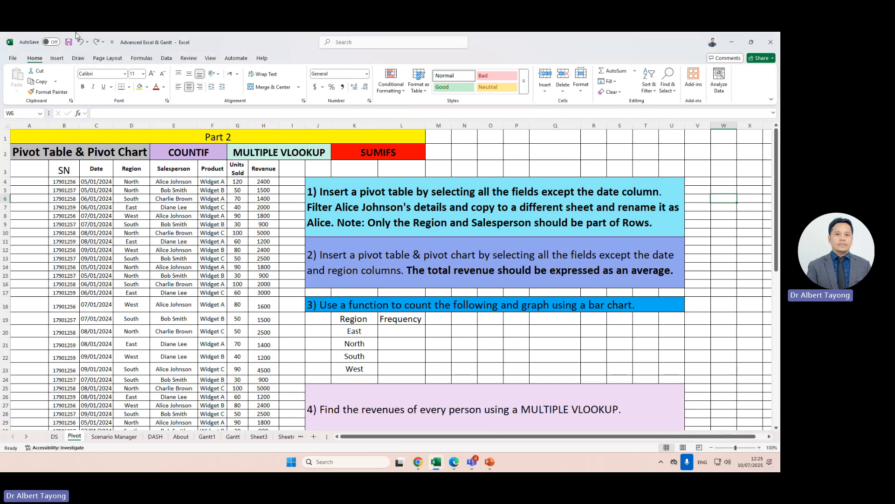
left_click_drag(62, 170, 264, 399)
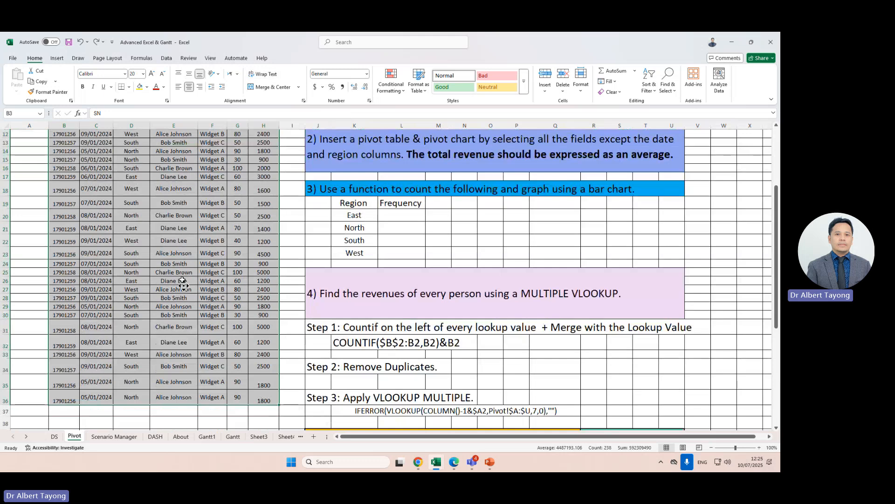
scroll(75, 157, "up", 4)
left_click_drag(75, 157, 264, 157)
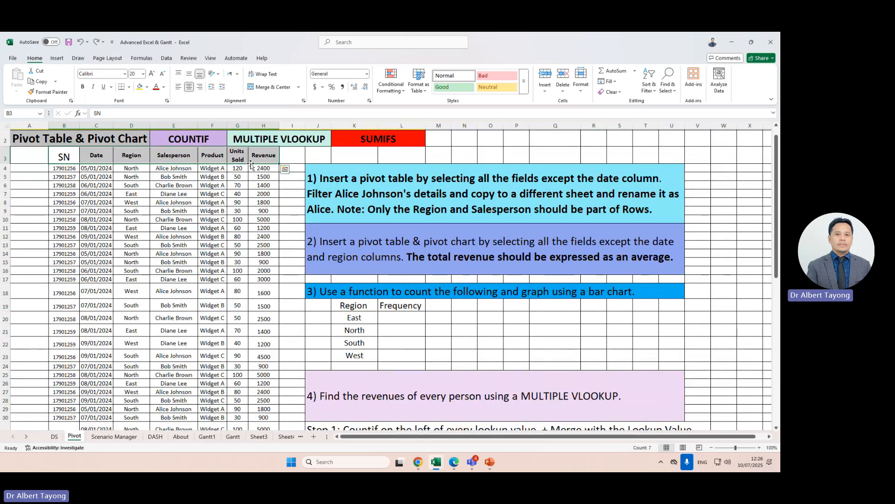
left_click(188, 226)
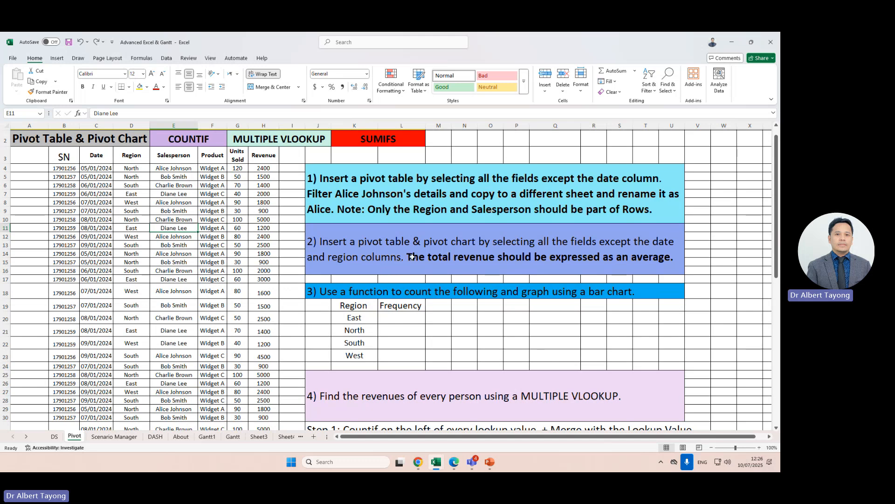
left_click(159, 202)
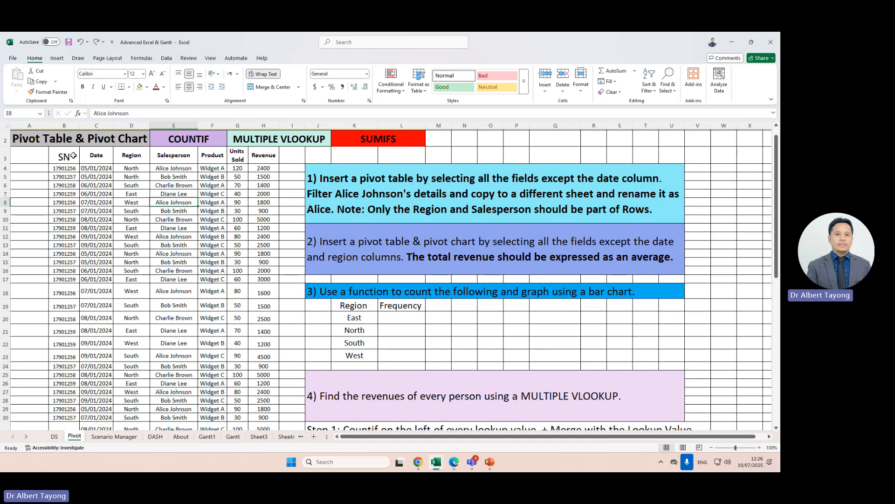
scroll(67, 129, "up", 1)
left_click_drag(63, 169, 263, 168)
left_click(153, 251)
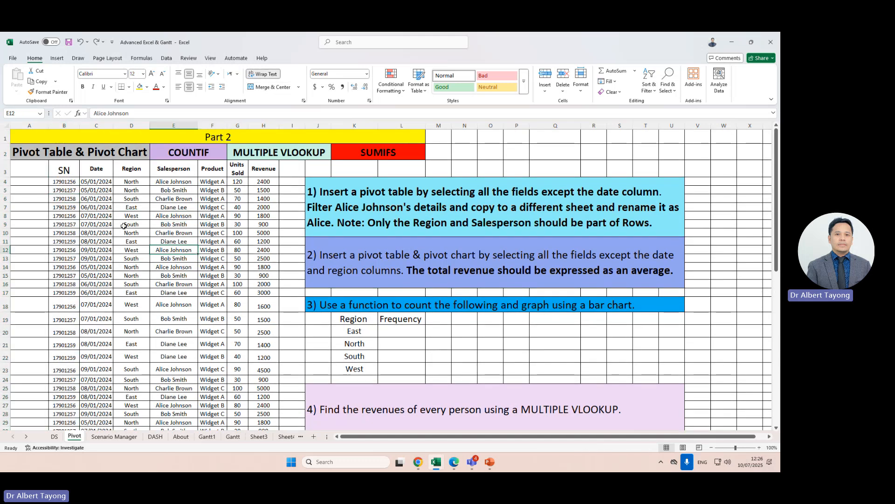
Examine the SN column and the data rows down to row 36 and the empty rows below them.
left_click_drag(65, 207, 70, 345)
scroll(73, 398, "down", 4)
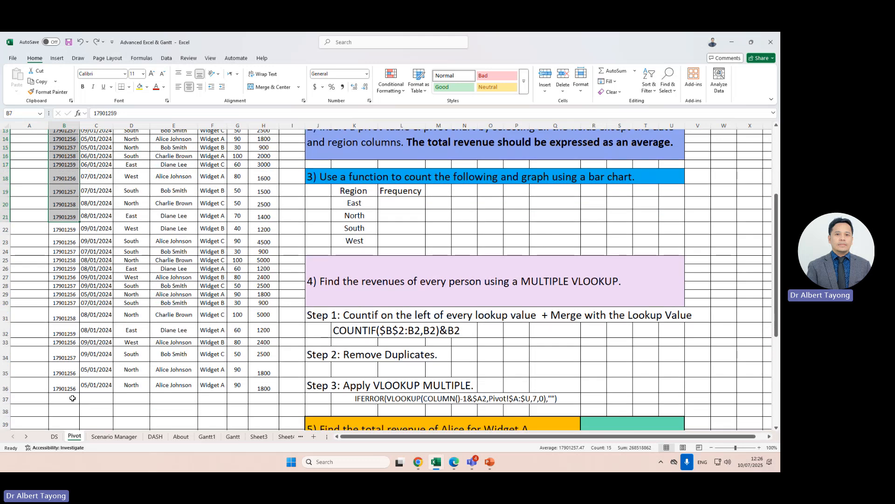
scroll(72, 398, "up", 1)
scroll(73, 378, "down", 1)
left_click(131, 399)
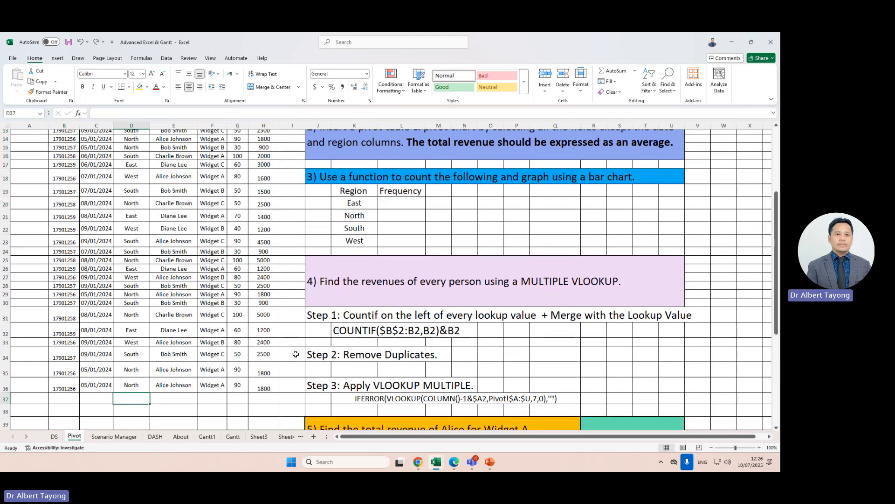
scroll(70, 401, "up", 1)
left_click(5, 414)
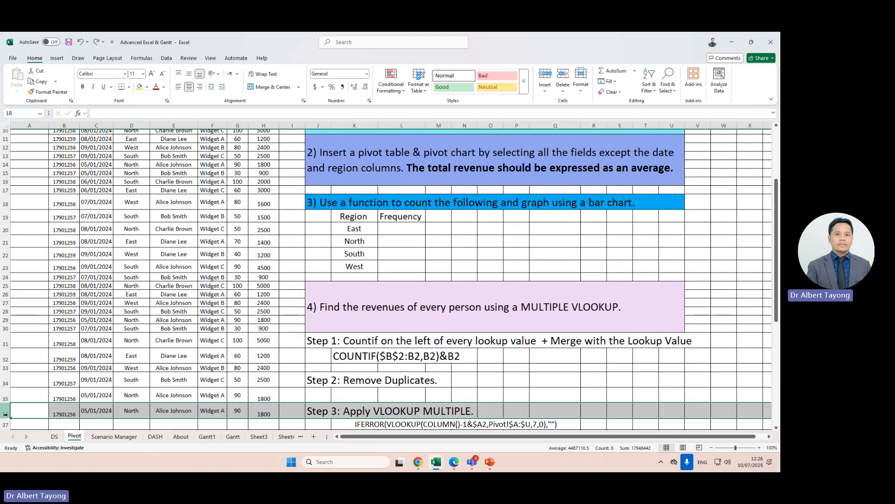
scroll(165, 318, "up", 3)
scroll(149, 348, "down", 7)
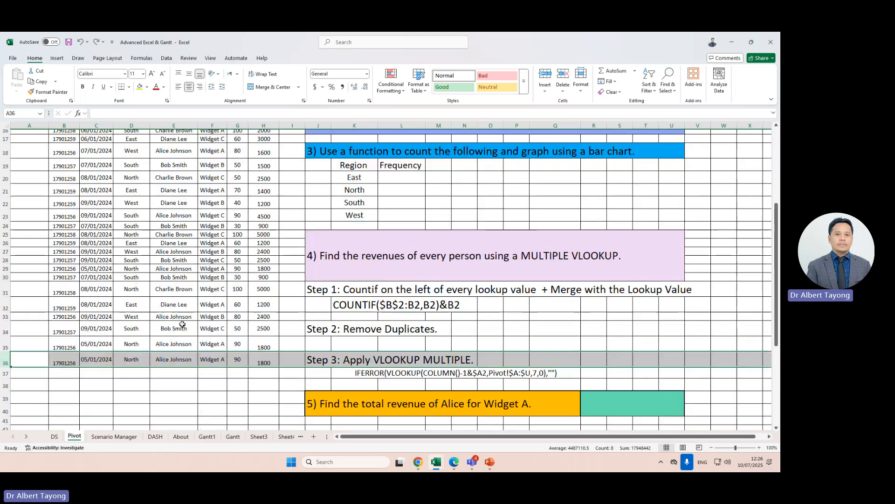
left_click_drag(64, 296, 85, 469)
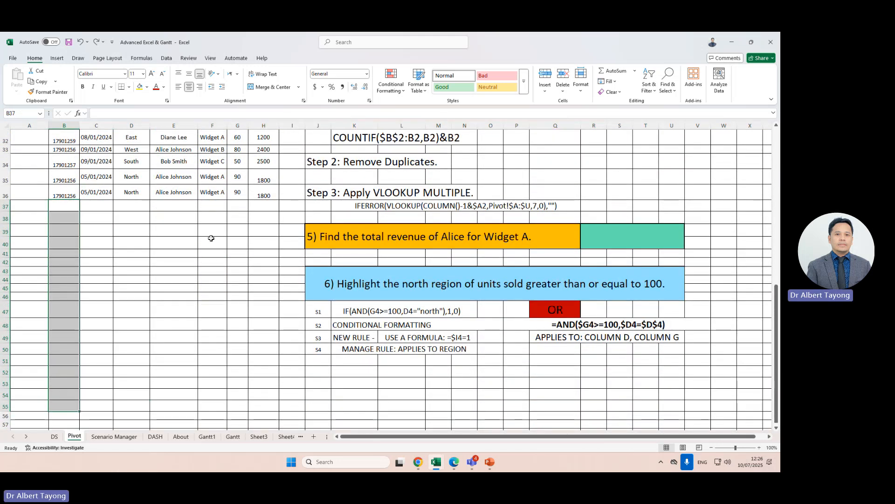
scroll(210, 236, "up", 10)
scroll(158, 251, "down", 3)
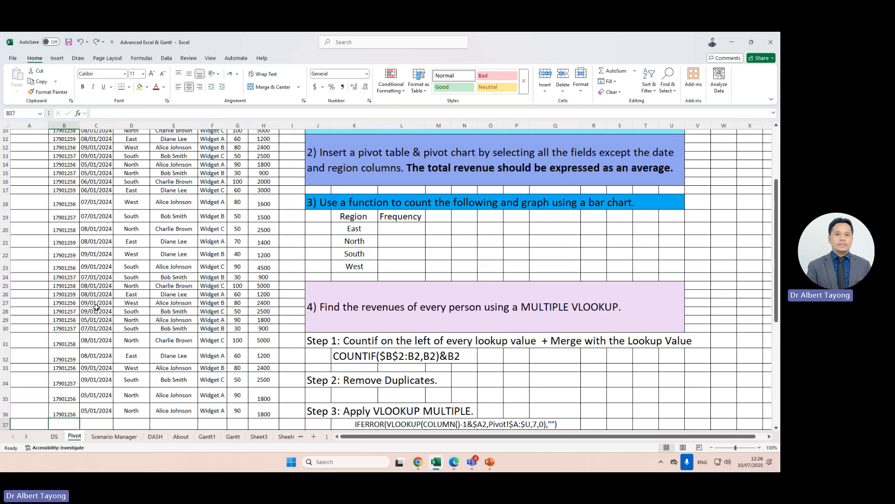
scroll(84, 326, "down", 8)
left_click_drag(132, 352, 135, 330)
scroll(135, 329, "up", 11)
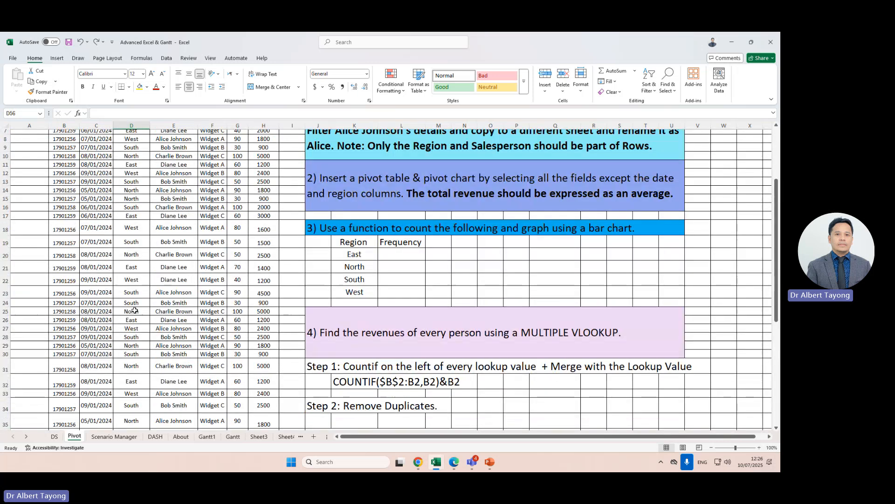
scroll(118, 327, "down", 3)
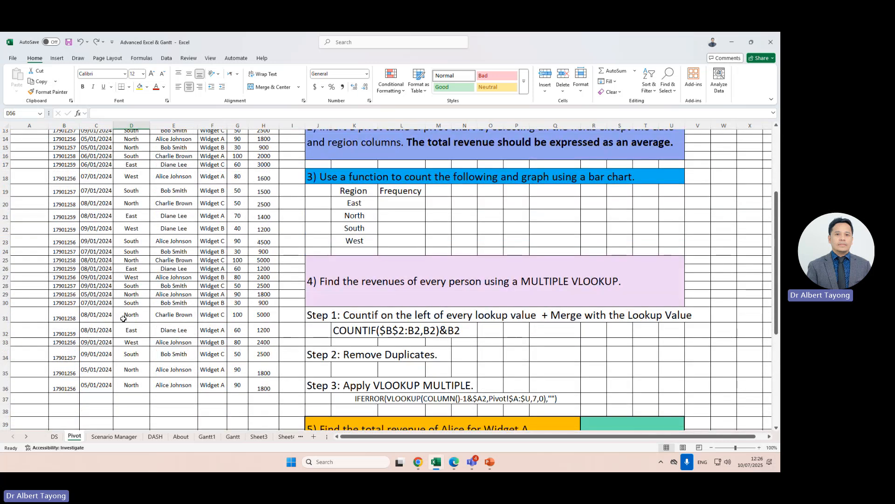
scroll(129, 320, "up", 4)
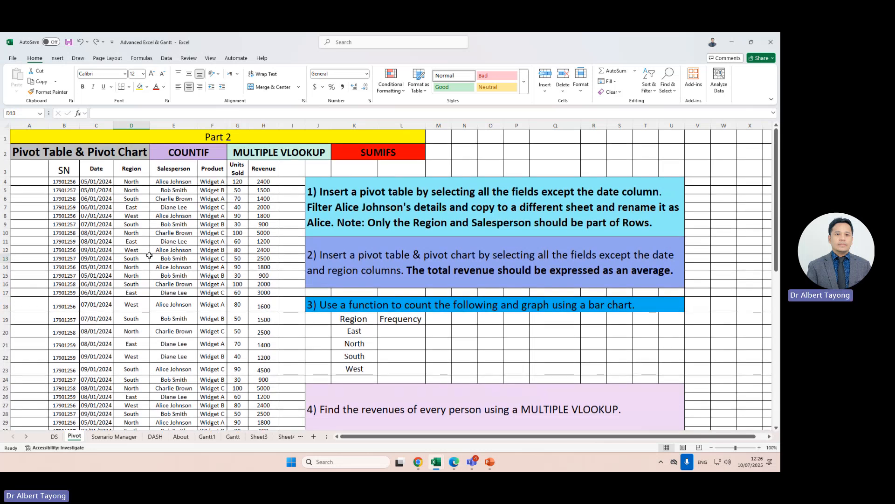
Read the first pivot table task and select the entire data table from the SN header through the last Revenue row.
left_click(380, 221)
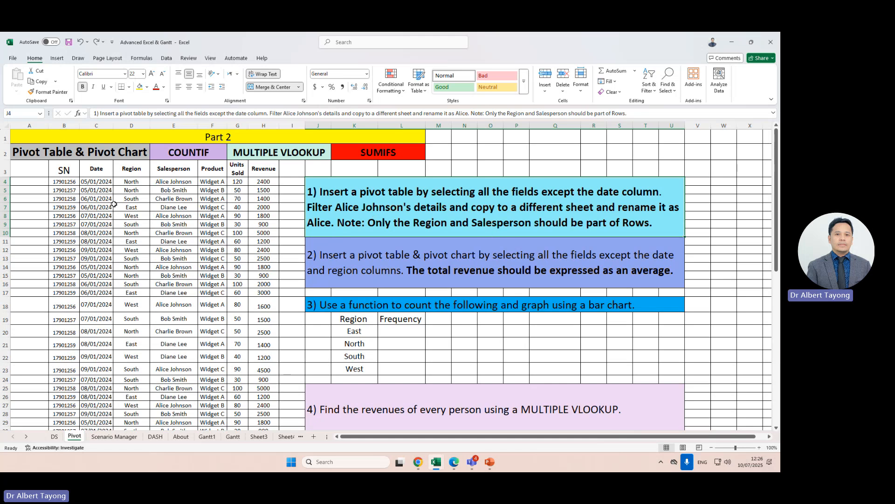
left_click_drag(70, 171, 261, 428)
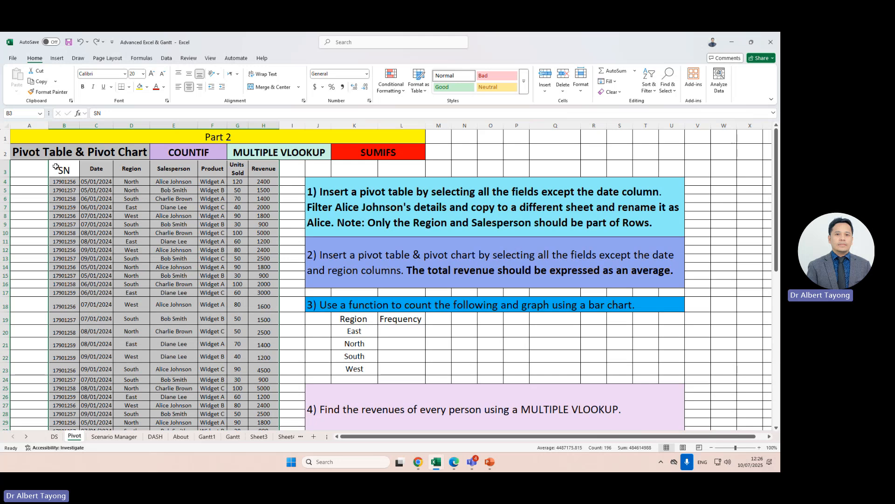
left_click_drag(55, 166, 262, 400)
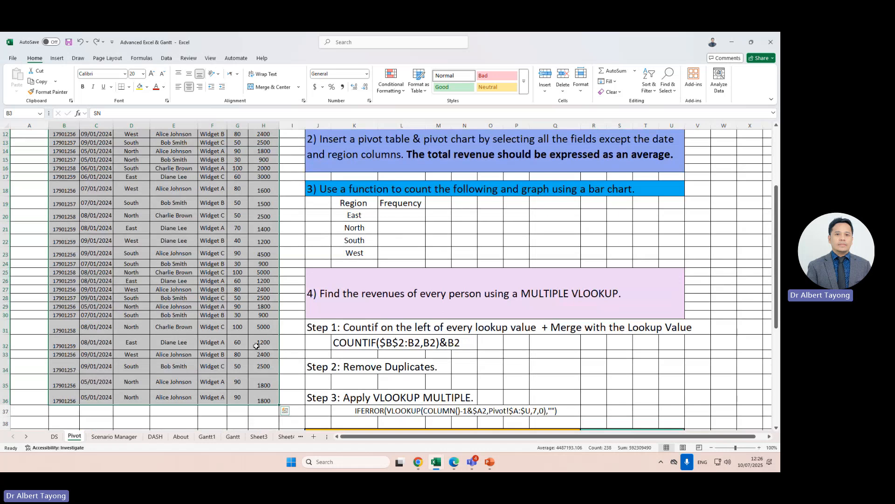
scroll(255, 342, "up", 4)
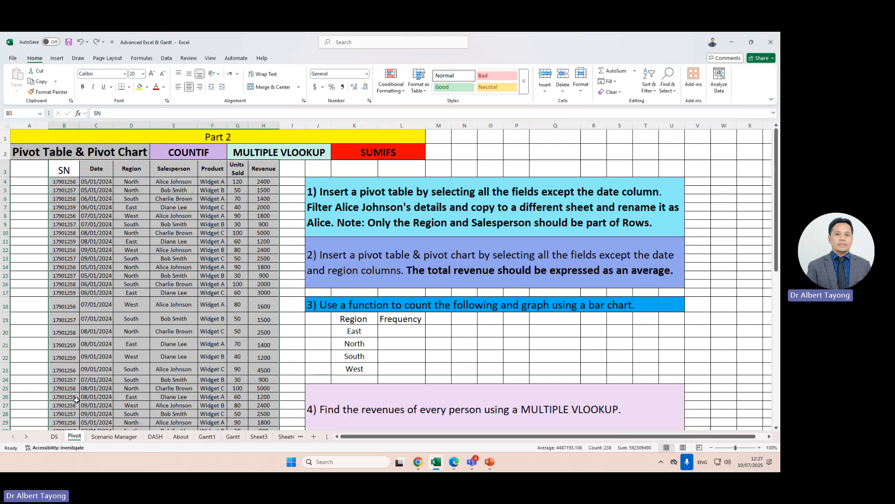
Review the table's column headings by selecting the header row from SN to Revenue.
left_click(141, 260)
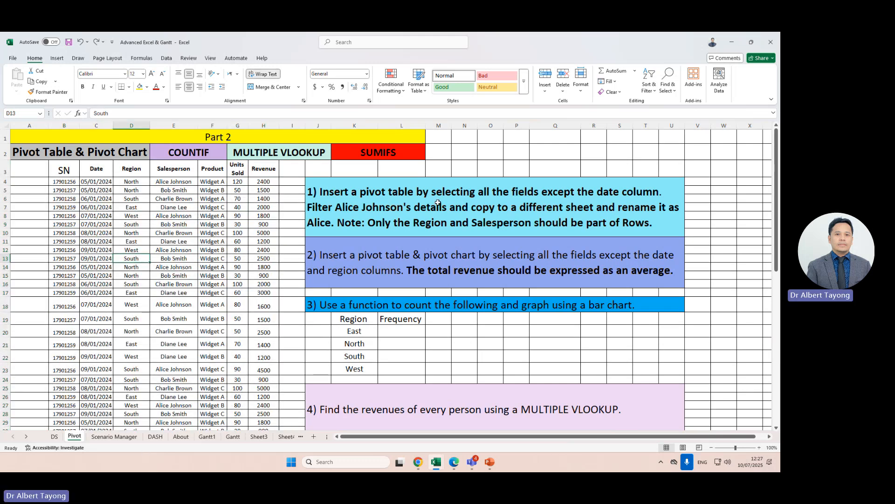
left_click_drag(64, 170, 264, 169)
left_click(237, 302)
left_click(182, 303)
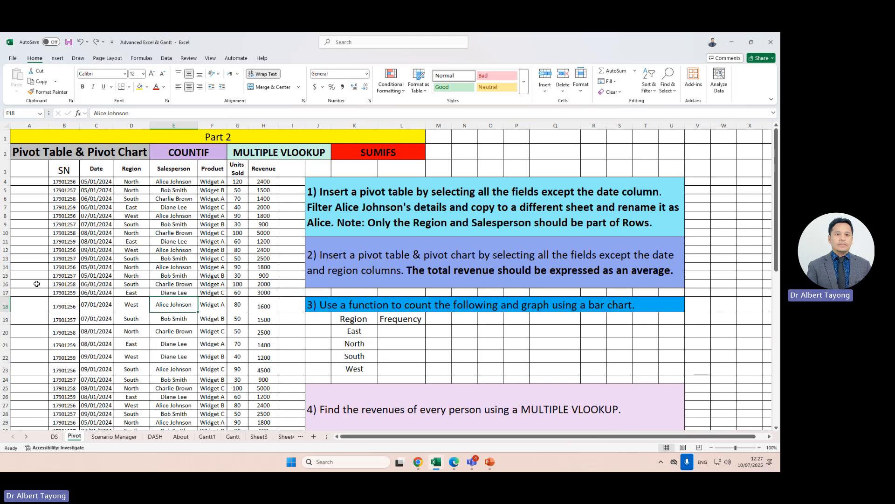
left_click_drag(70, 169, 267, 172)
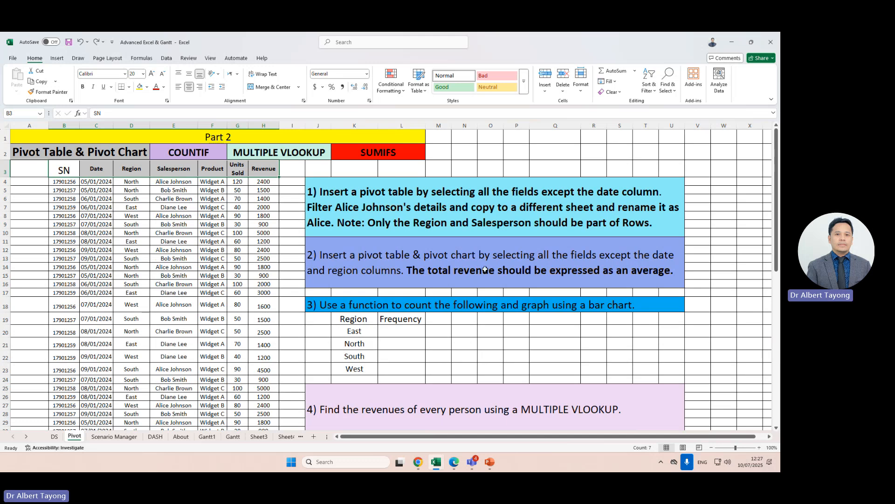
Enter the shortcut note "CTL -SHIFT" in cell Q2.
left_click(535, 152)
type("cv")
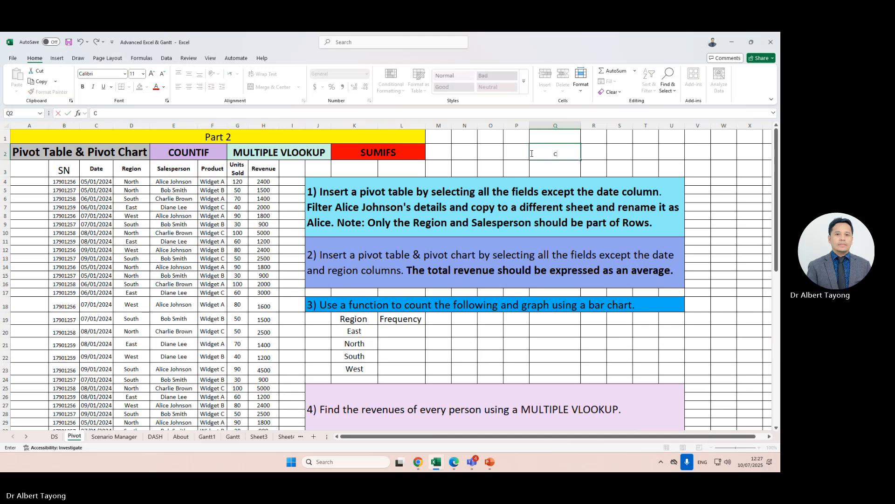
type("L -SHIFT")
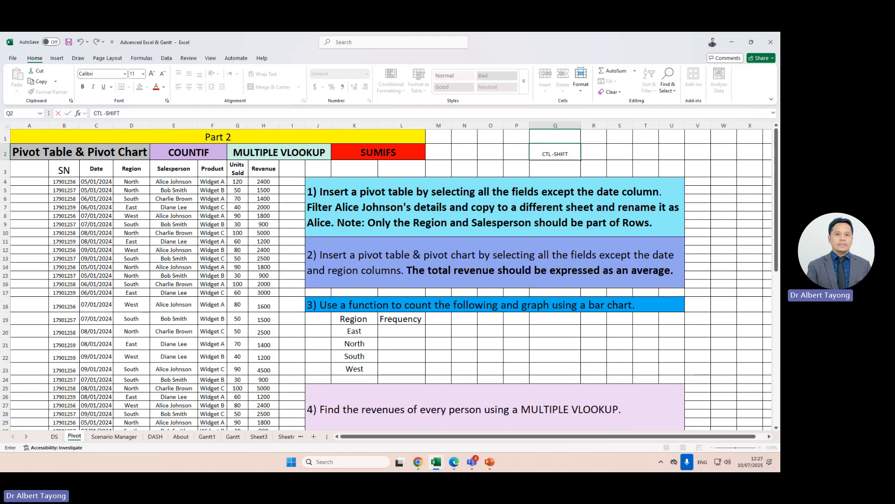
left_click(663, 152)
Insert a down arrow shape in cell R2 beside the shortcut note and widen it to about 0.2".
left_click(601, 141)
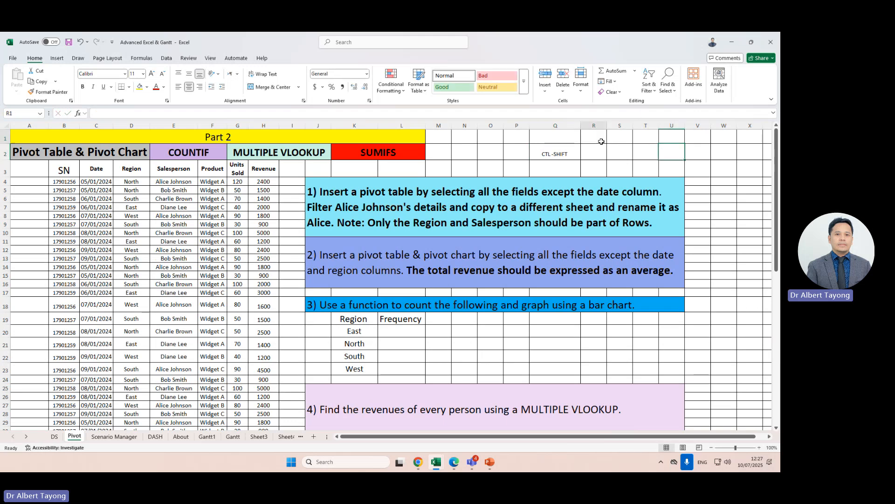
left_click(599, 169)
left_click(595, 154)
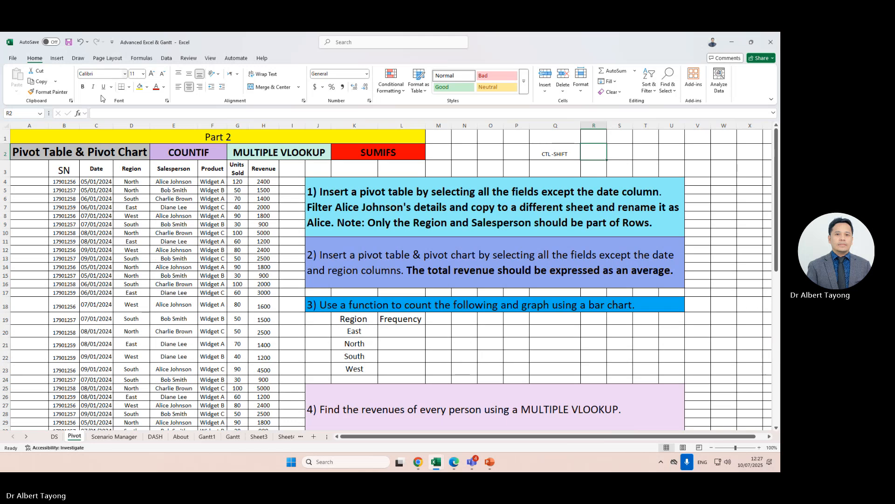
left_click(57, 58)
left_click(139, 79)
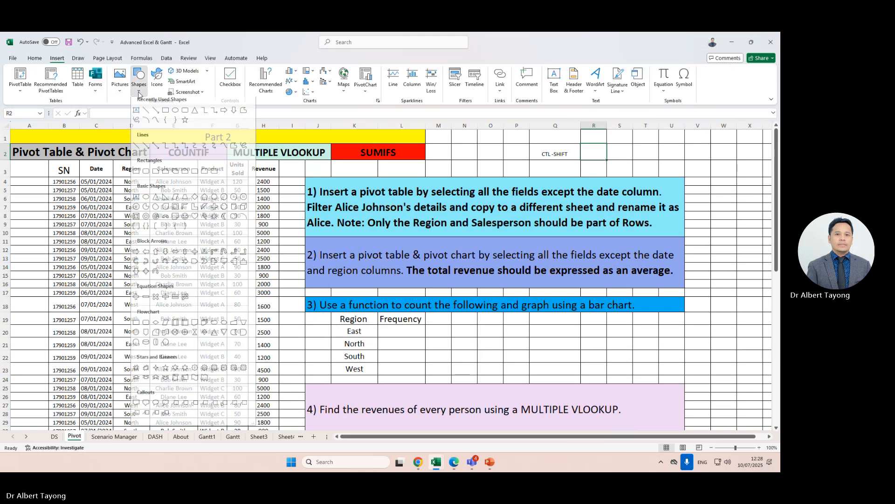
left_click(234, 113)
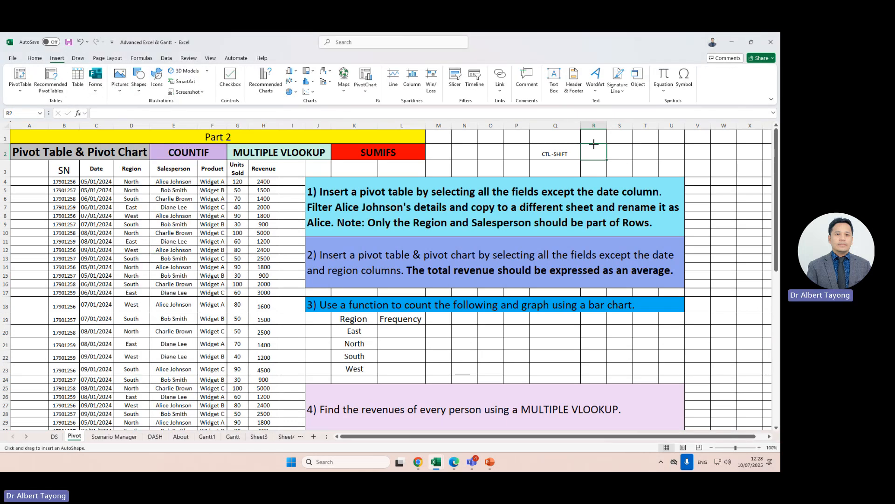
left_click_drag(594, 144, 593, 159)
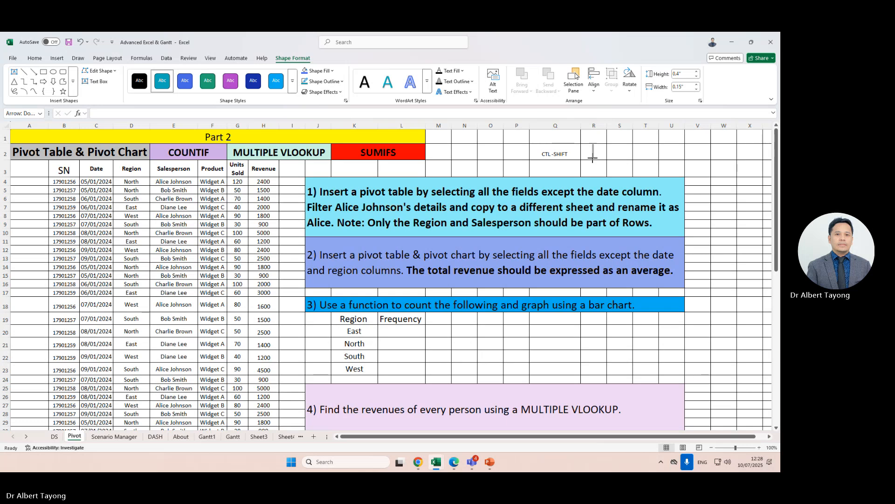
left_click(635, 152)
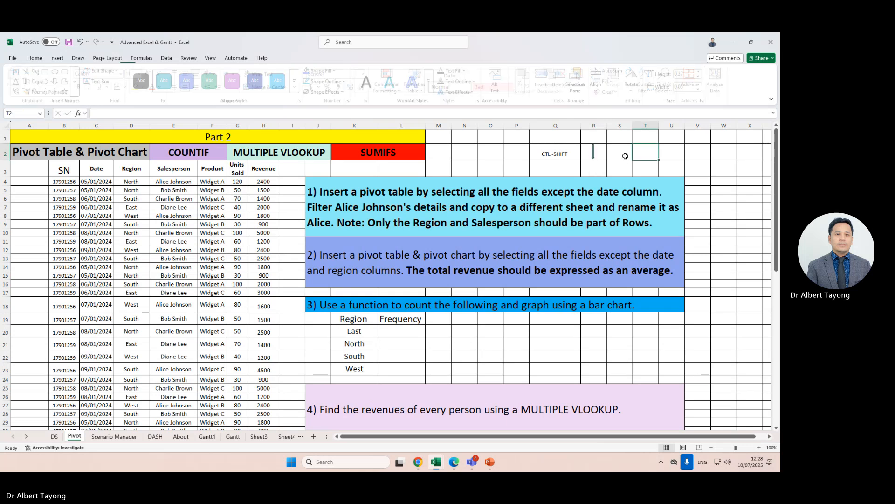
left_click(590, 158)
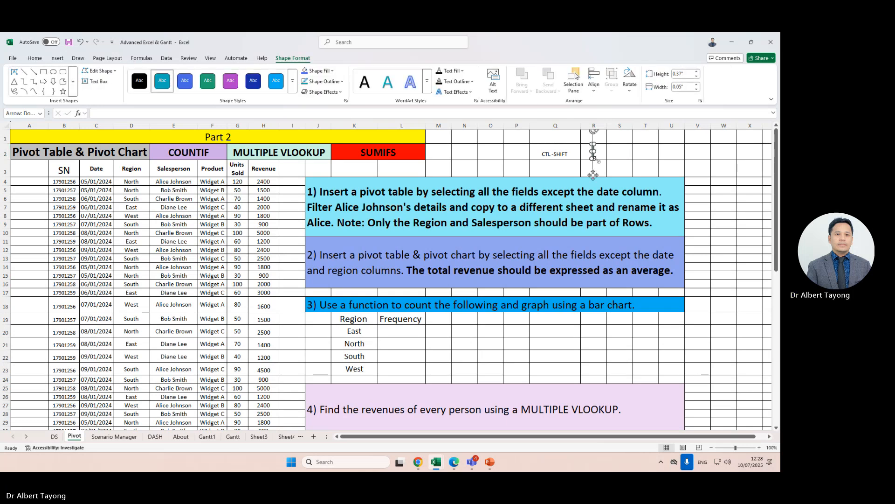
left_click_drag(597, 159, 601, 160)
left_click(626, 153)
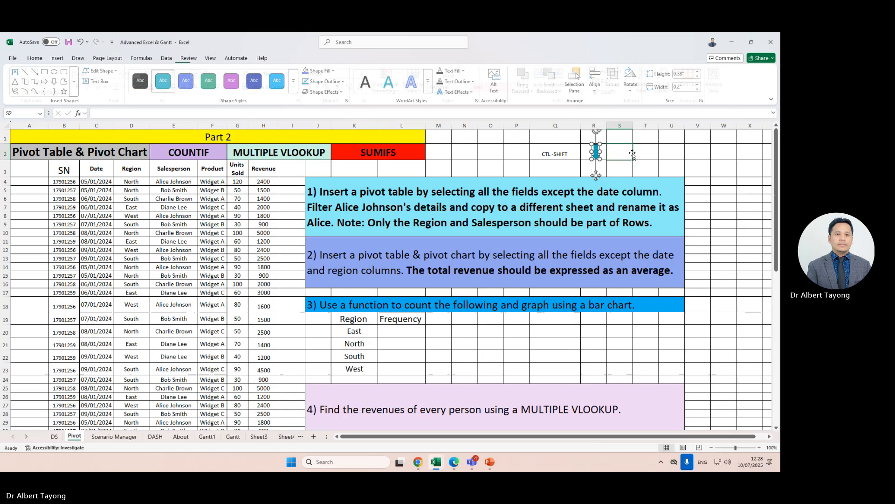
Set the font size of the shortcut note in cell Q2 to 24.
left_click(574, 154)
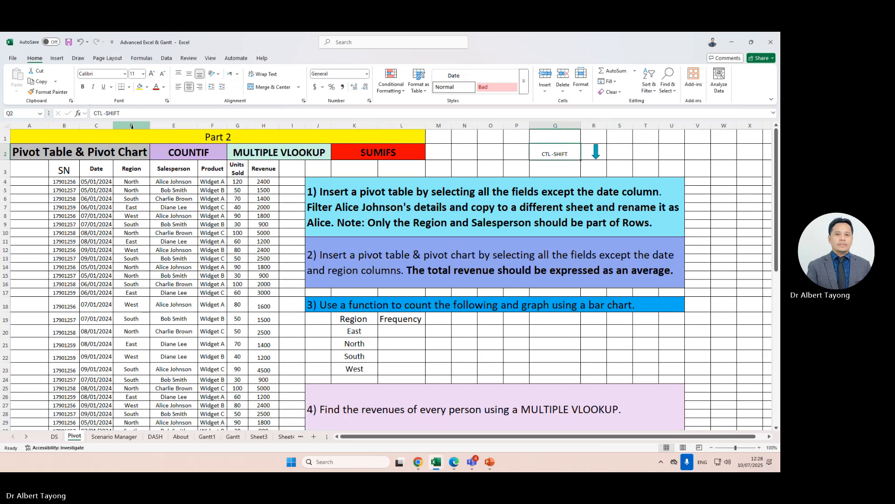
left_click(144, 75)
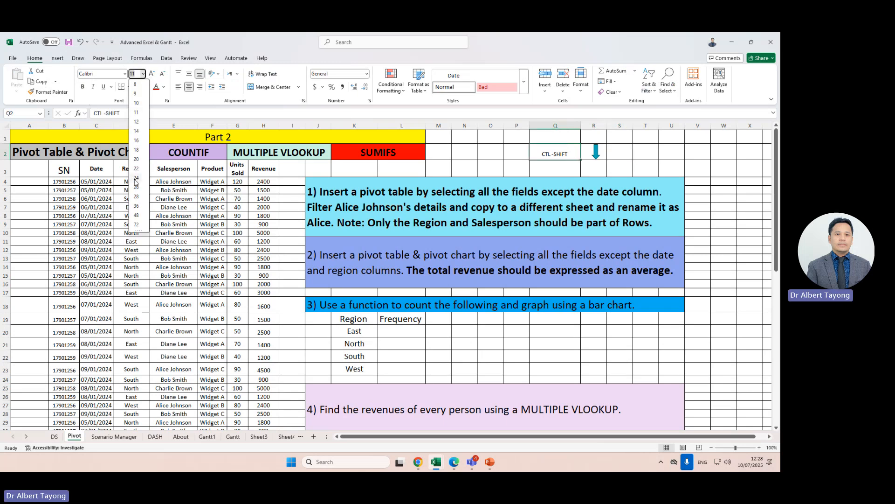
left_click(136, 182)
Try to select the whole sales table by hand, from the SN header down to the last Revenue row.
left_click_drag(76, 170, 271, 194)
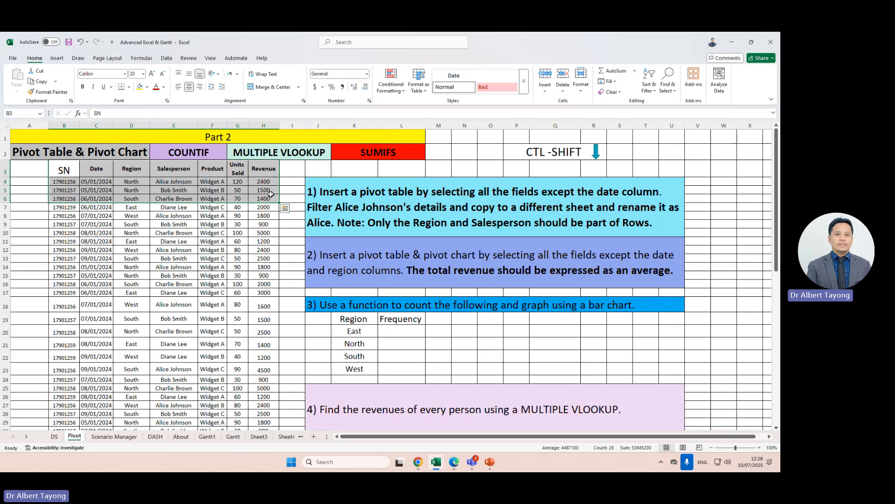
scroll(109, 368, "down", 10)
scroll(76, 282, "up", 3)
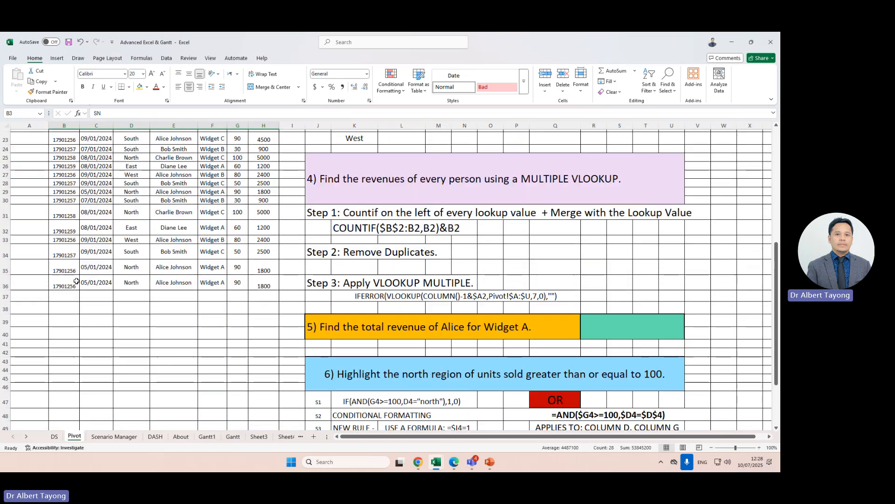
left_click_drag(74, 271, 139, 470)
scroll(721, 280, "up", 9)
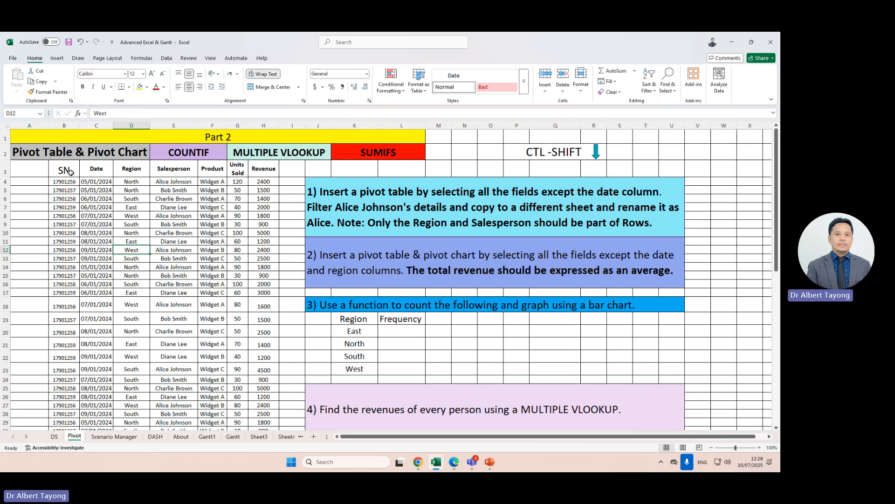
left_click_drag(74, 171, 266, 399)
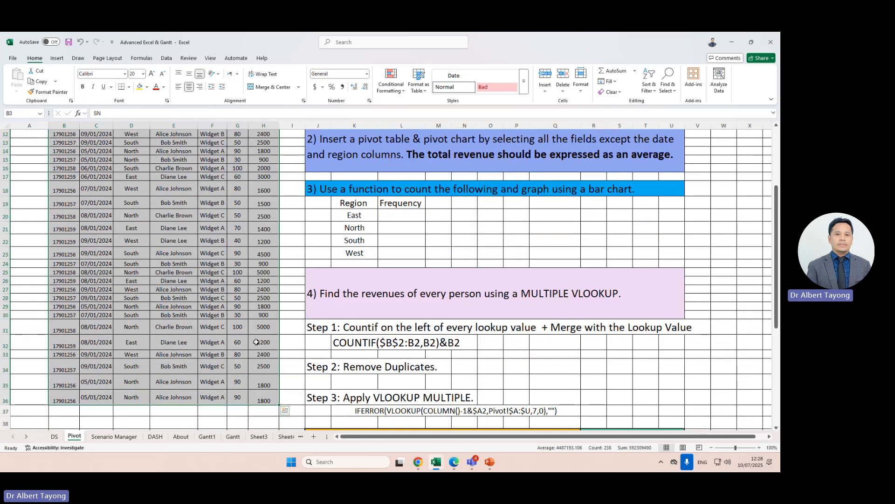
scroll(247, 345, "up", 4)
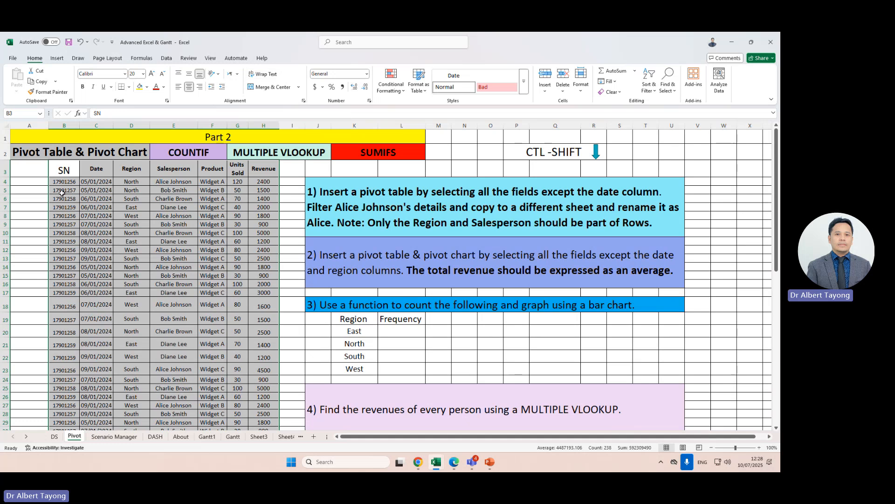
left_click(99, 239)
Select the header row from SN to Revenue and extend the selection down to the table's last row.
left_click_drag(76, 171, 262, 169)
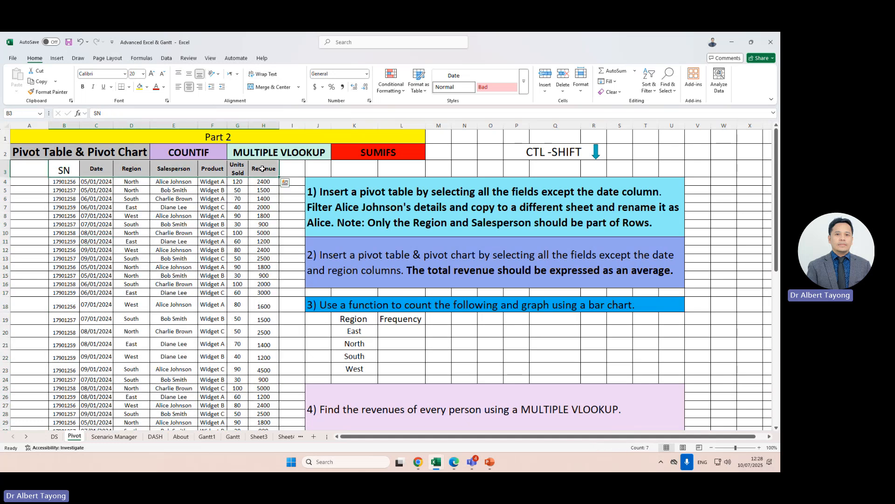
key("ctrl+shift+Down")
scroll(171, 322, "down", 1)
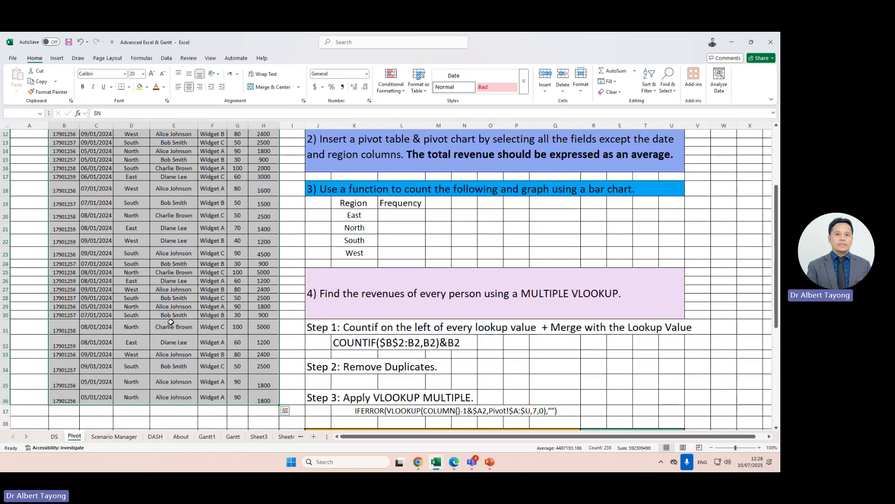
scroll(171, 322, "down", 3)
scroll(210, 306, "up", 8)
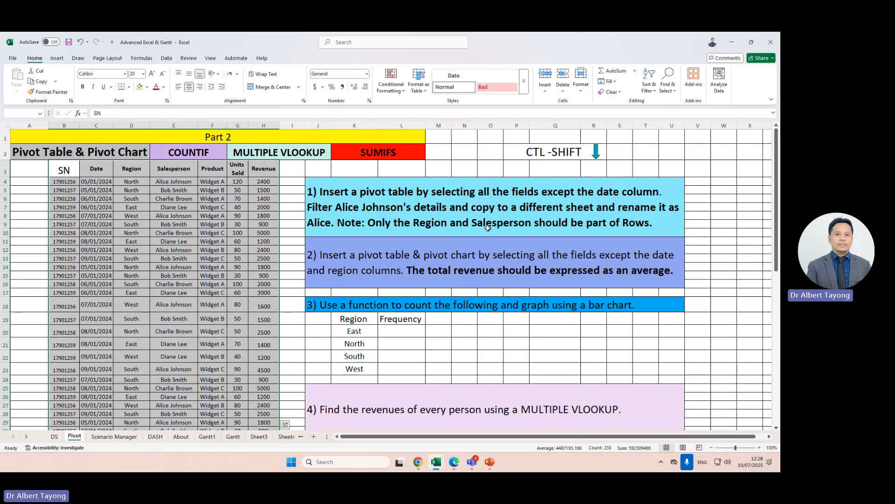
Insert a pivot table from the selected range Pivot!$B$3:$H$36 on a new worksheet.
left_click(57, 58)
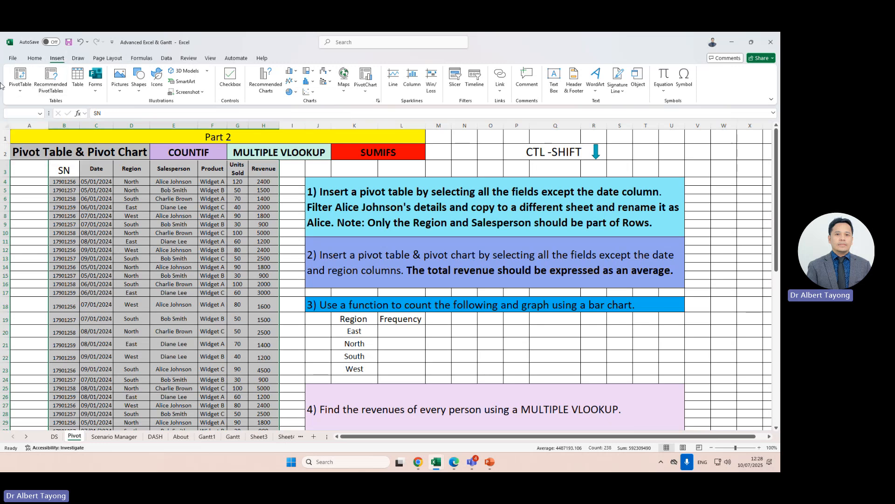
left_click(23, 76)
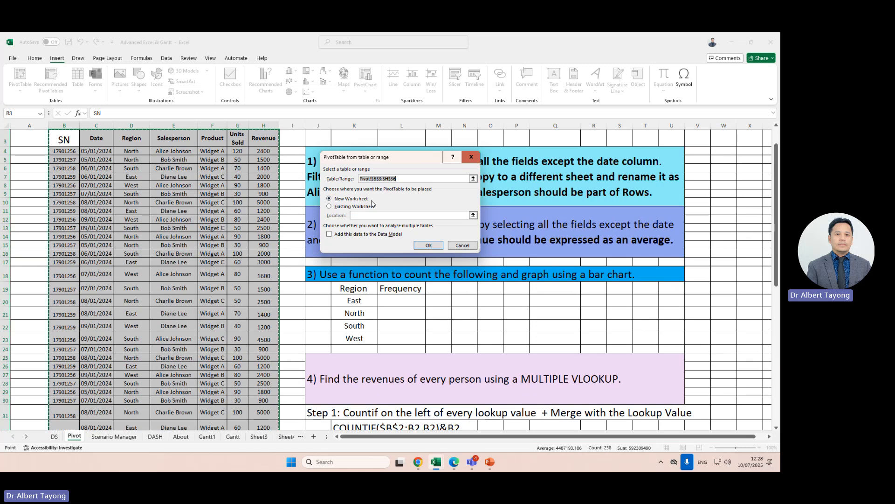
scroll(210, 268, "up", 1)
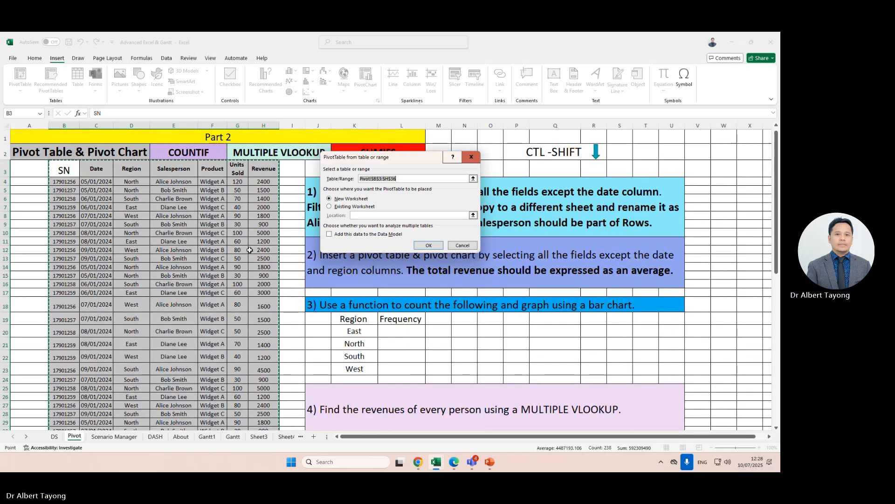
left_click_drag(387, 157, 569, 274)
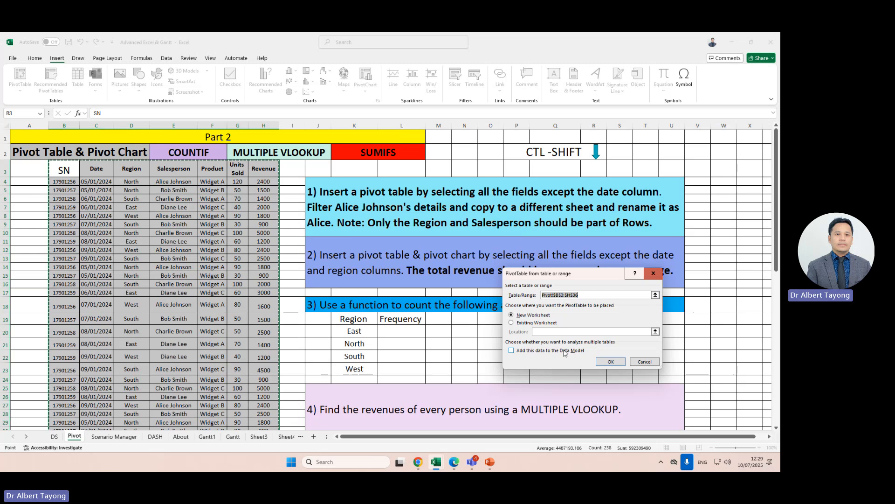
left_click(611, 361)
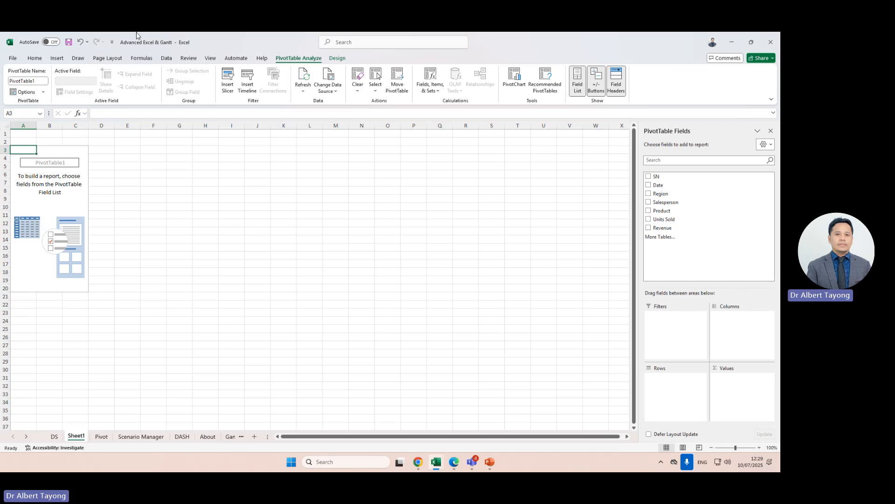
Add the SN, Date, Region, Salesperson, Product, Units Sold and Revenue fields to the pivot table.
left_click(649, 176)
left_click(649, 184)
left_click(648, 193)
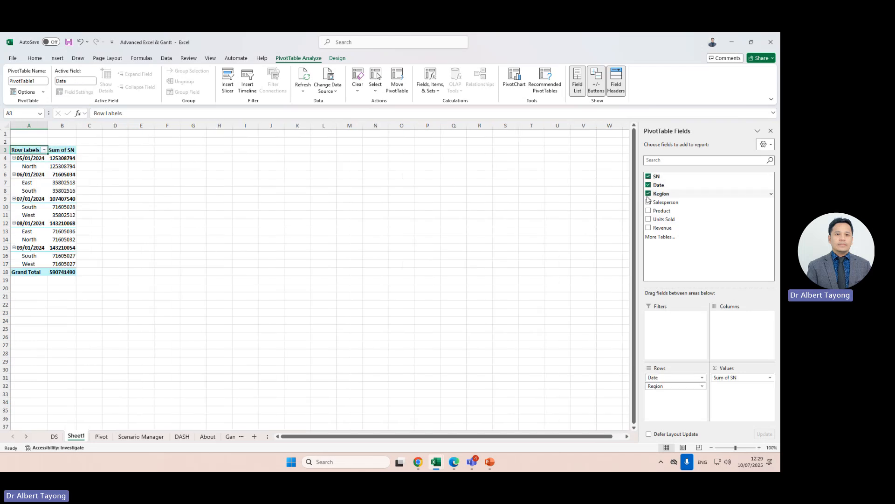
left_click(648, 202)
left_click(648, 211)
left_click(648, 219)
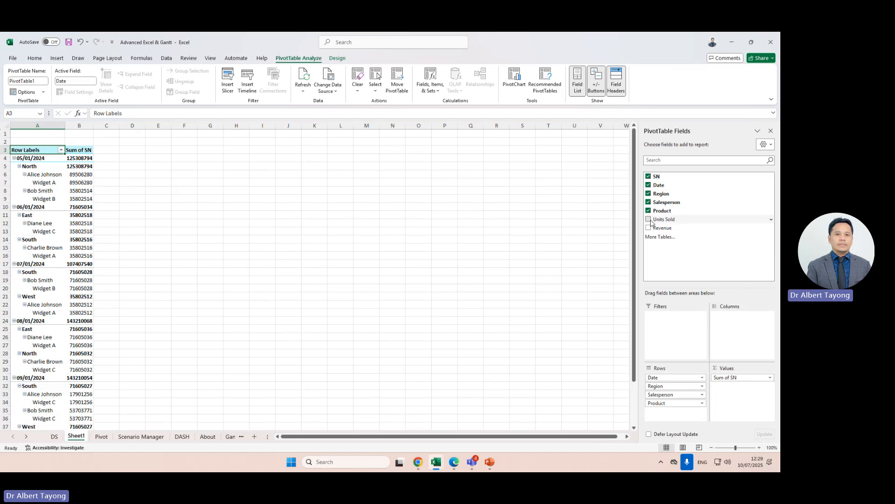
left_click(649, 228)
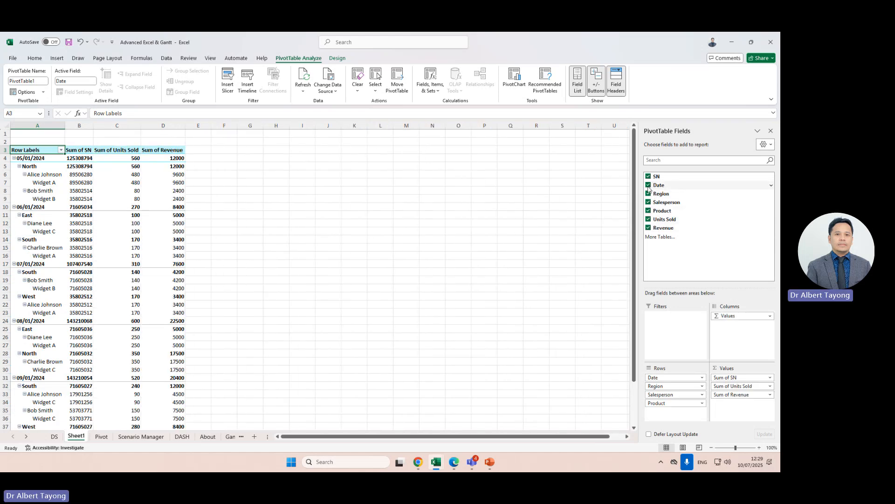
Remove the Date field from the pivot table and check the choice against task 1 on the Pivot sheet.
left_click(648, 185)
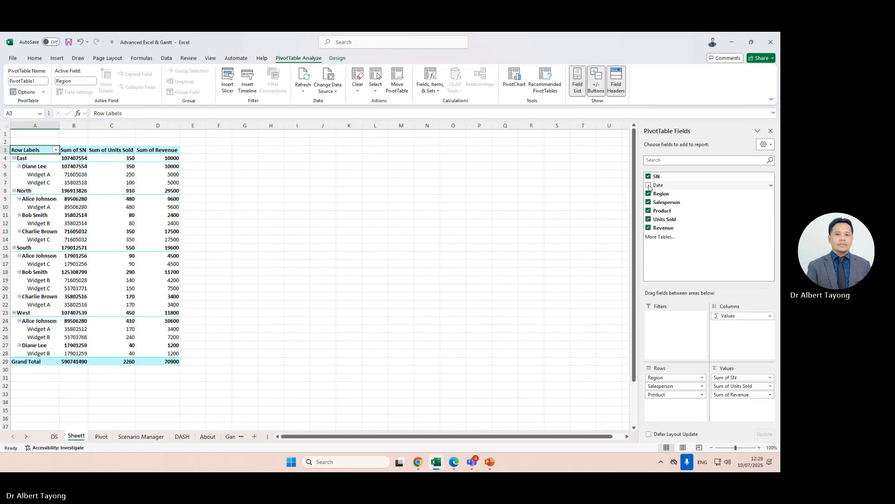
left_click(101, 436)
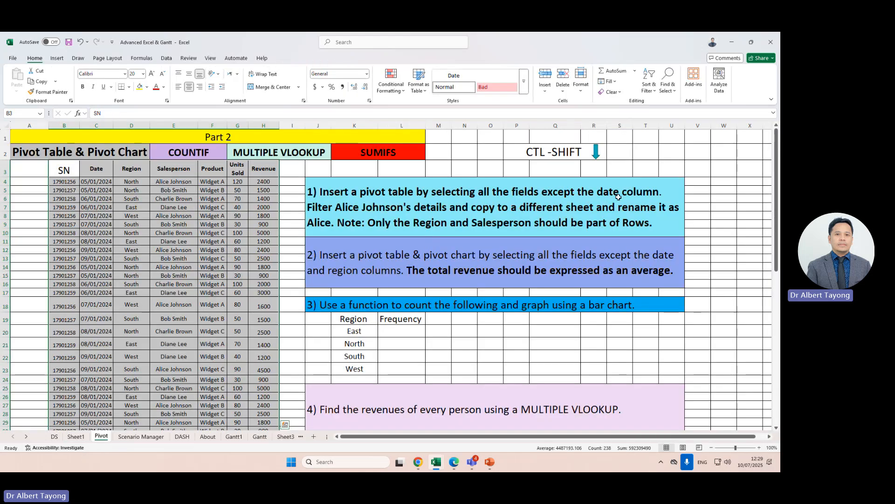
left_click(76, 437)
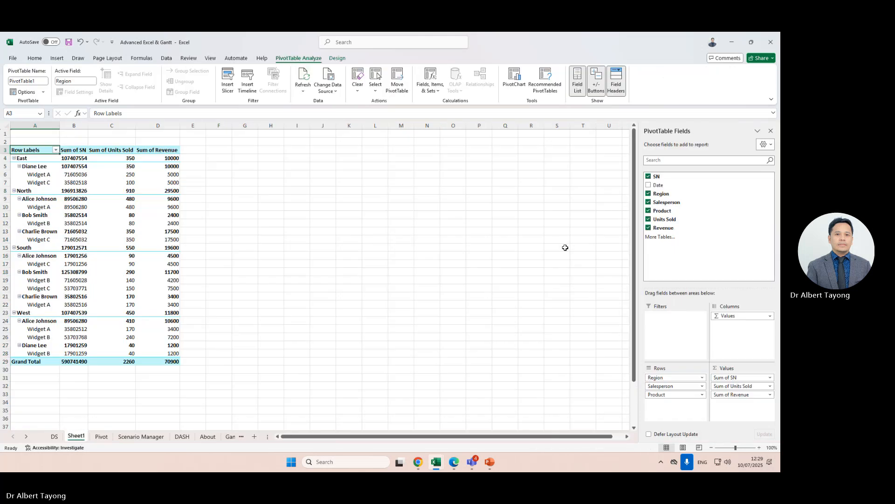
left_click(648, 185)
left_click(648, 185)
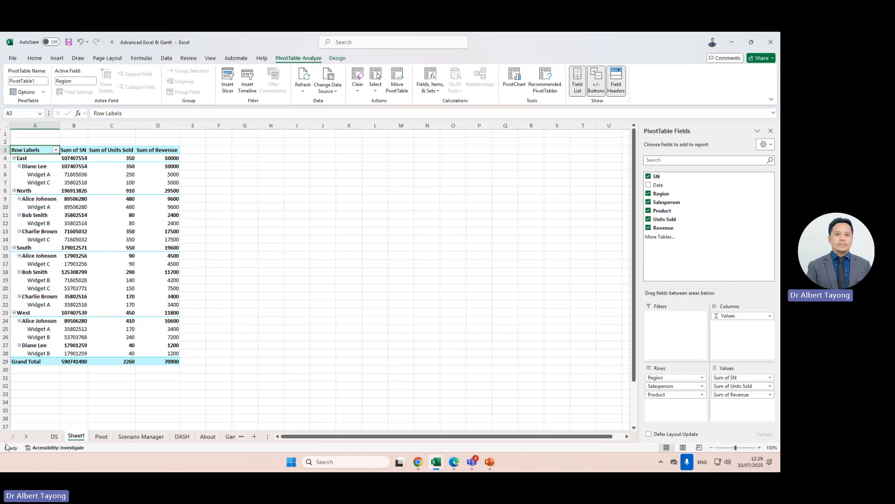
Check task 1's note about row fields on the Pivot sheet and move Product from Rows to Columns on Sheet1.
left_click(100, 436)
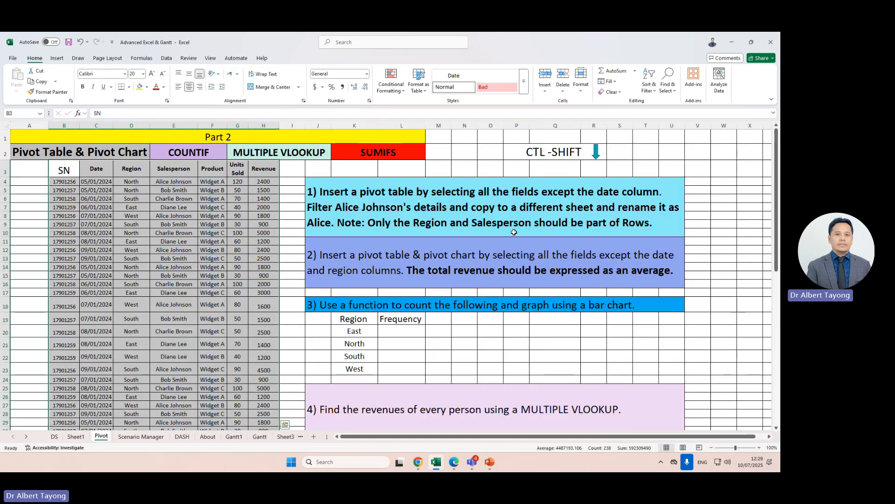
left_click(75, 437)
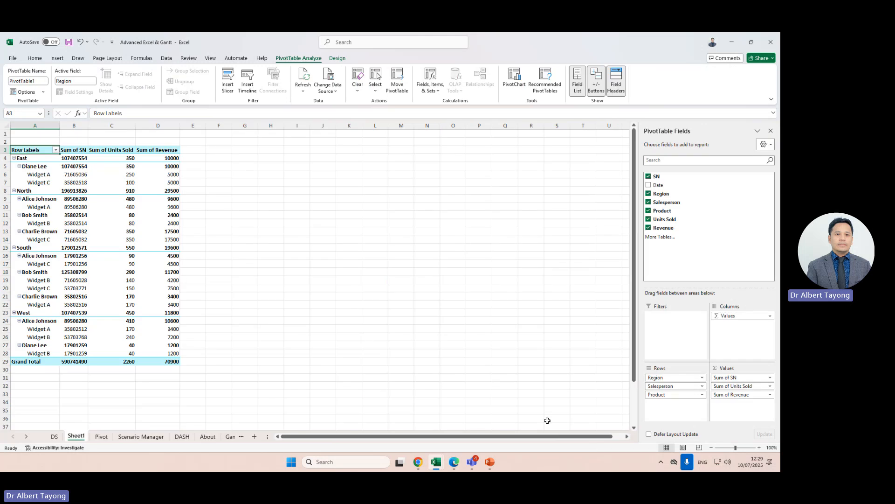
left_click_drag(670, 395, 760, 335)
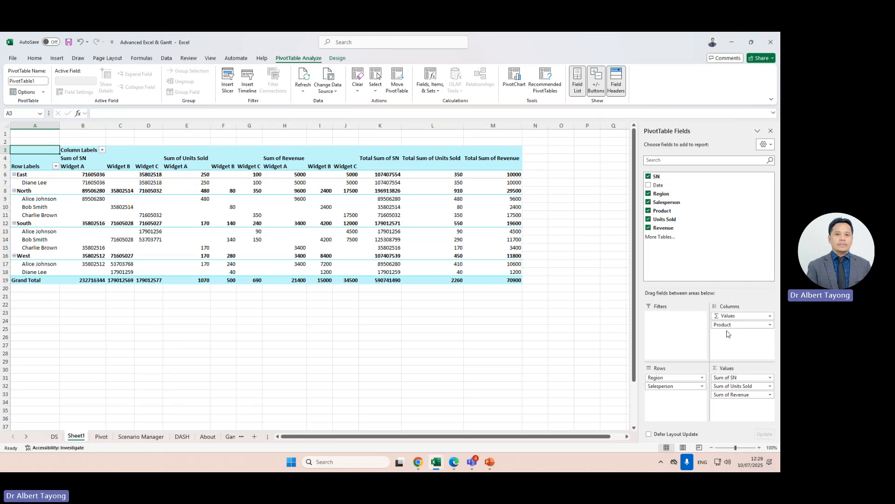
Try a layout with Salesperson and Region in Columns and only Product in Rows, checking it against the Pivot sheet.
left_click_drag(725, 326, 745, 346)
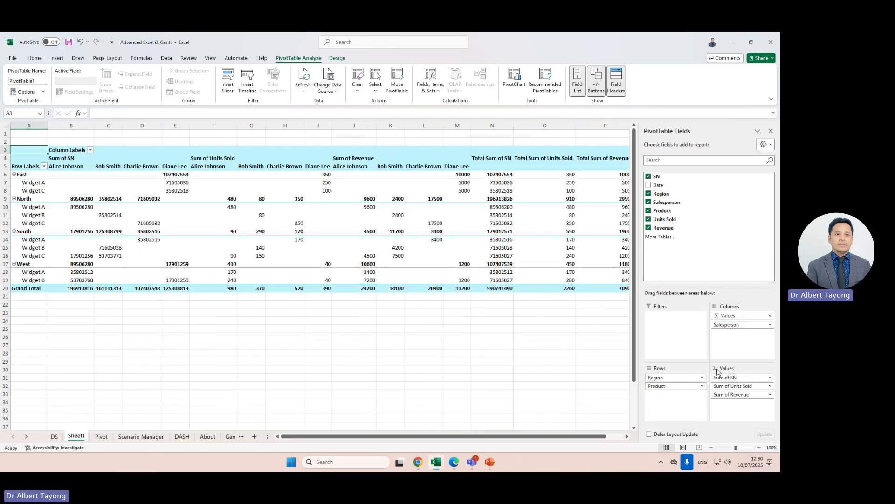
left_click_drag(664, 376, 733, 343)
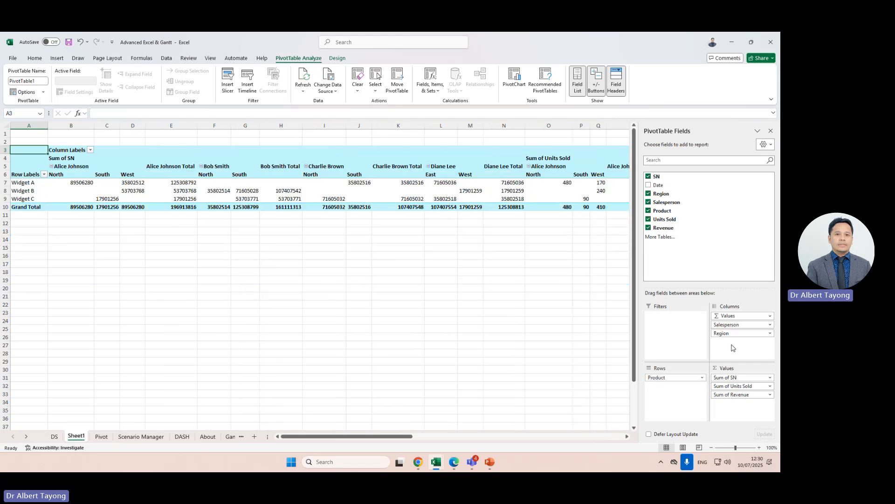
left_click(179, 215)
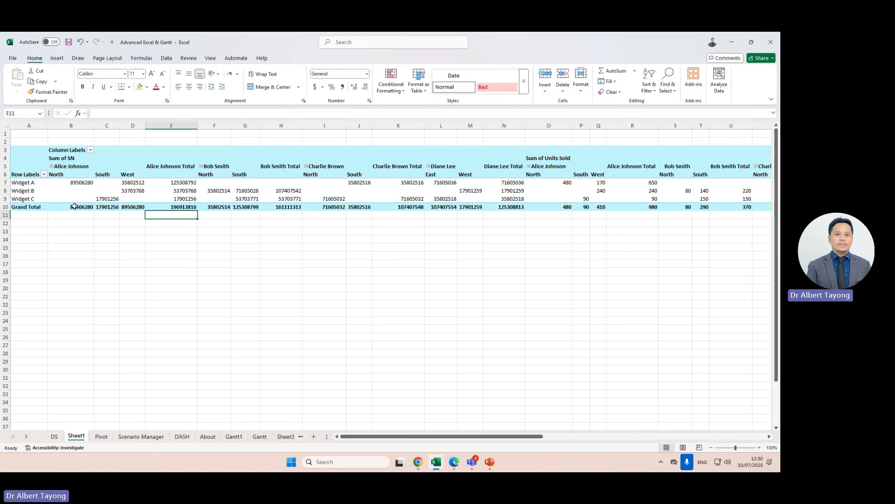
left_click(95, 438)
left_click(77, 436)
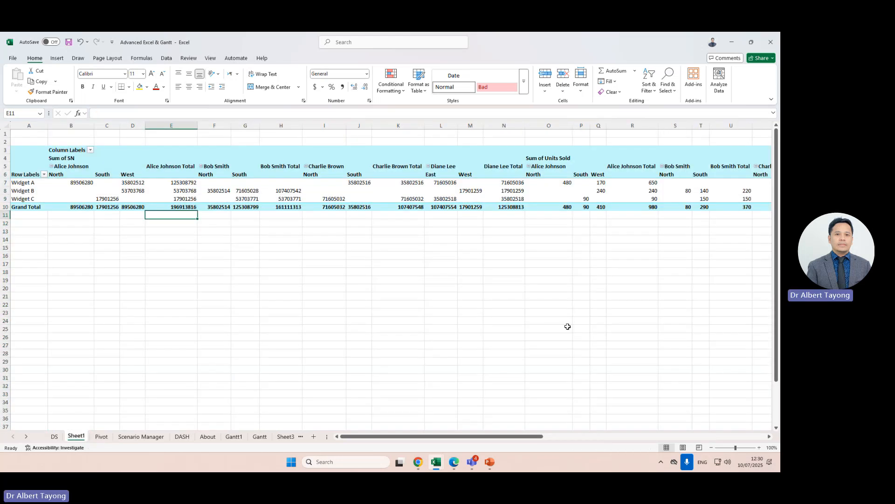
Return Region and Salesperson to the pivot table's Rows and keep Product in Columns.
left_click(543, 182)
left_click_drag(718, 334, 680, 394)
left_click_drag(746, 324, 738, 340)
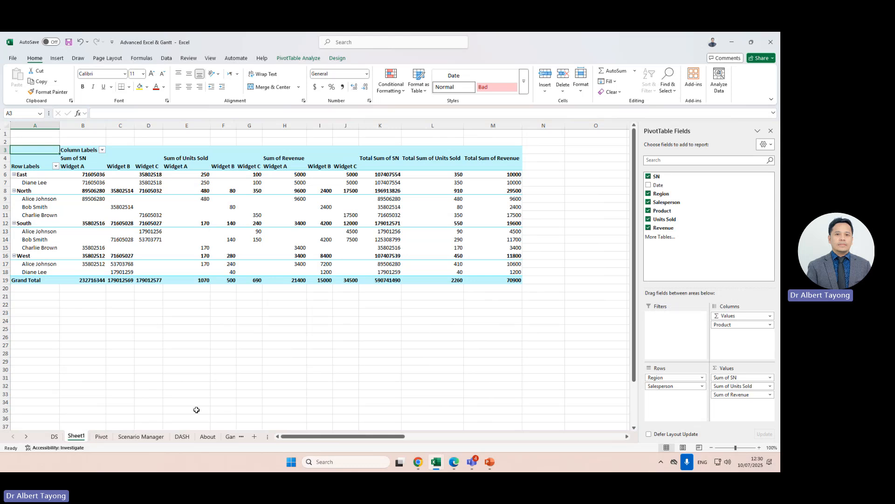
Review task 1's filtering and copying instructions on the Pivot sheet alongside the source table's data.
left_click(54, 436)
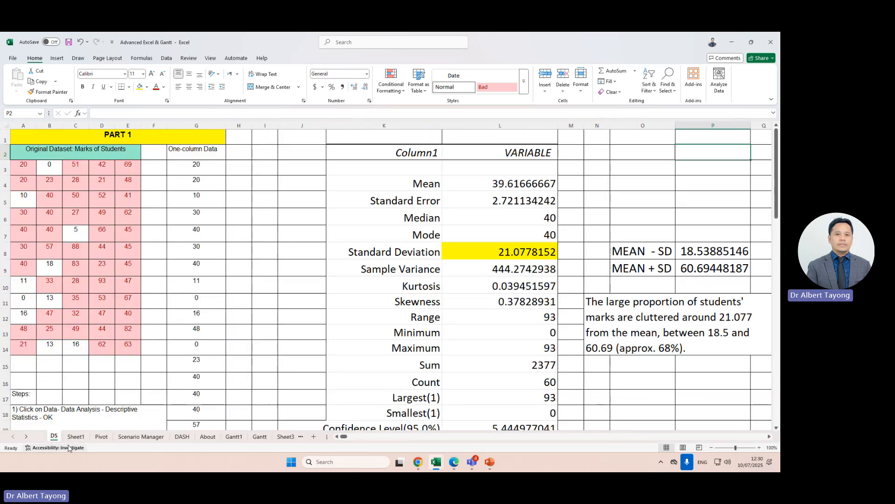
left_click(93, 437)
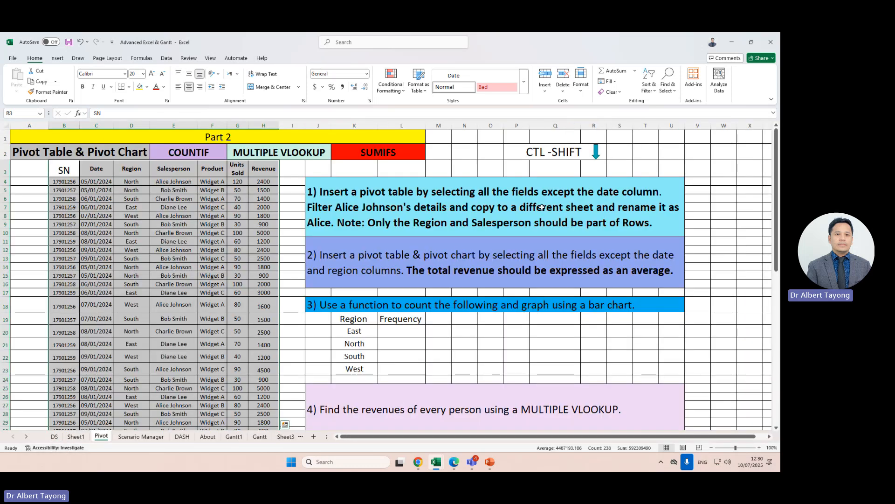
left_click(471, 230)
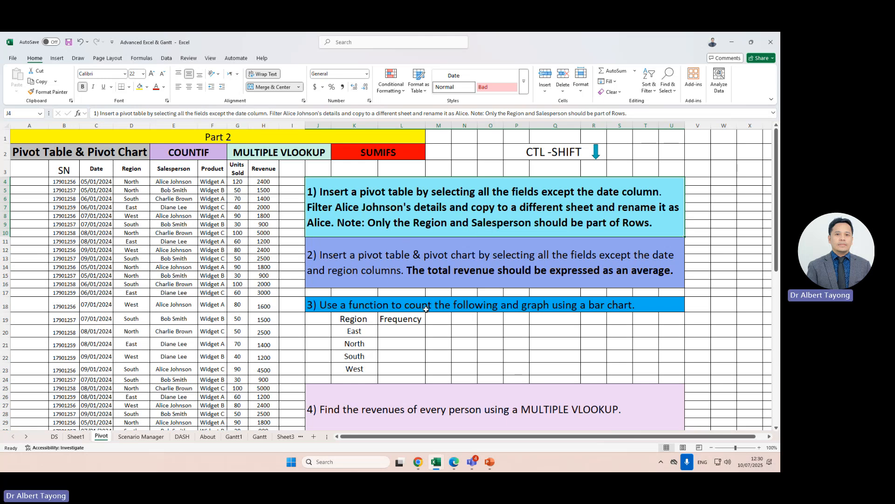
mouse_move(64, 169)
left_mouse_down()
mouse_move(194, 231)
mouse_move(193, 327)
mouse_move(252, 401)
mouse_move(270, 404)
left_mouse_up()
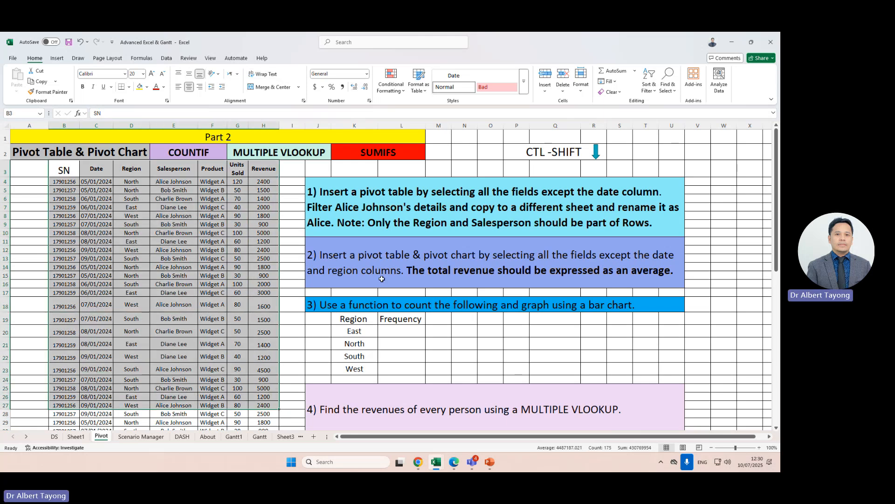
left_click(437, 212)
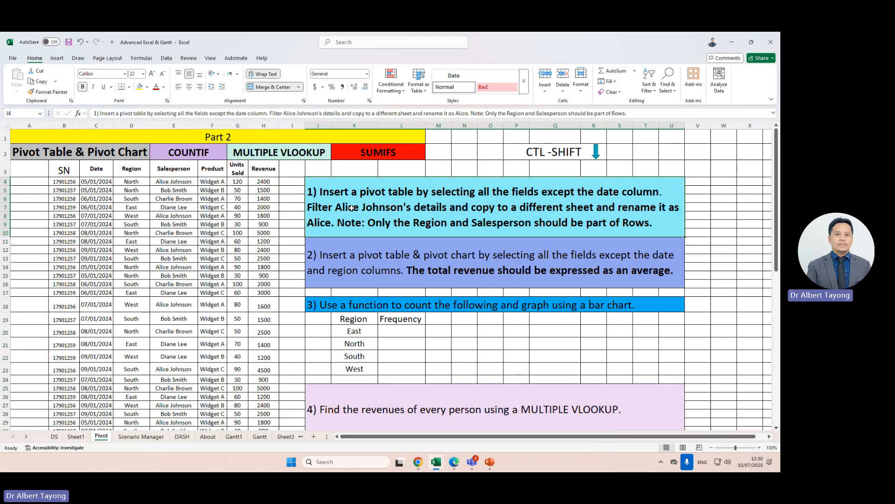
left_click(140, 214)
left_click_drag(91, 185, 203, 252)
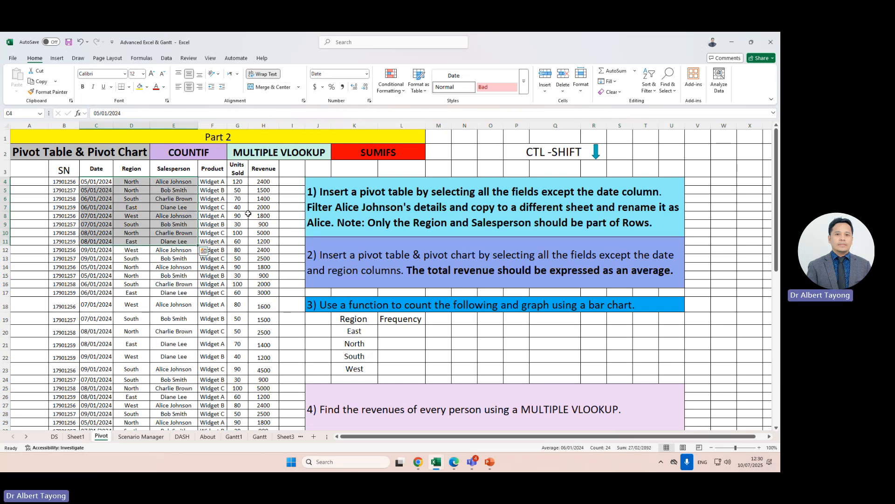
left_click(257, 207)
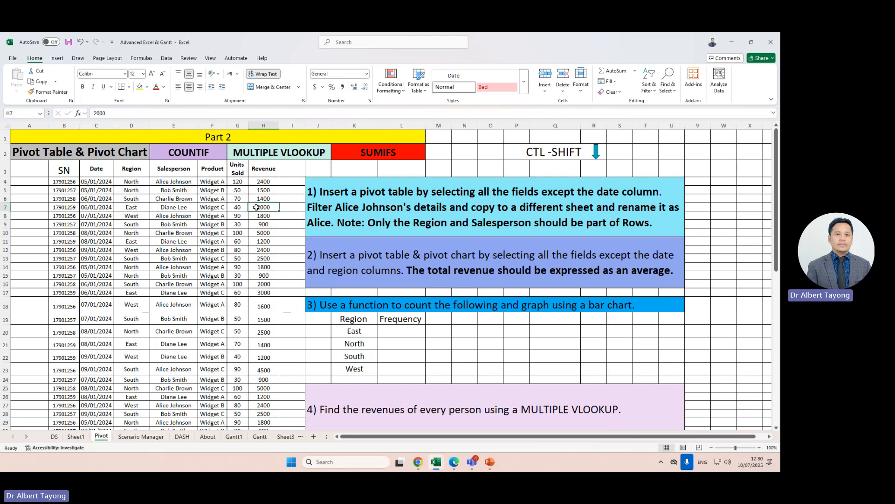
Preview a text-contains highlight in light red fill with dark red text for the task 1 salesperson's first name across the source table.
left_click(6, 284)
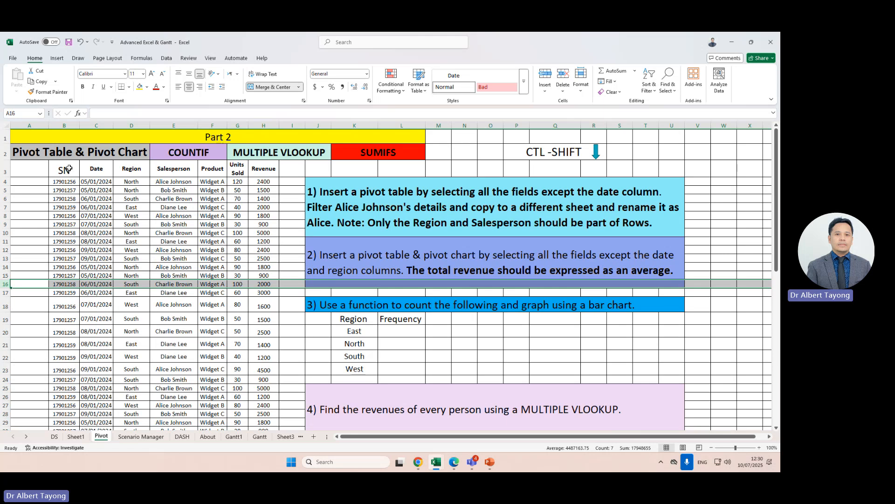
left_click_drag(68, 169, 274, 401)
scroll(274, 401, "up", 3)
left_click(391, 82)
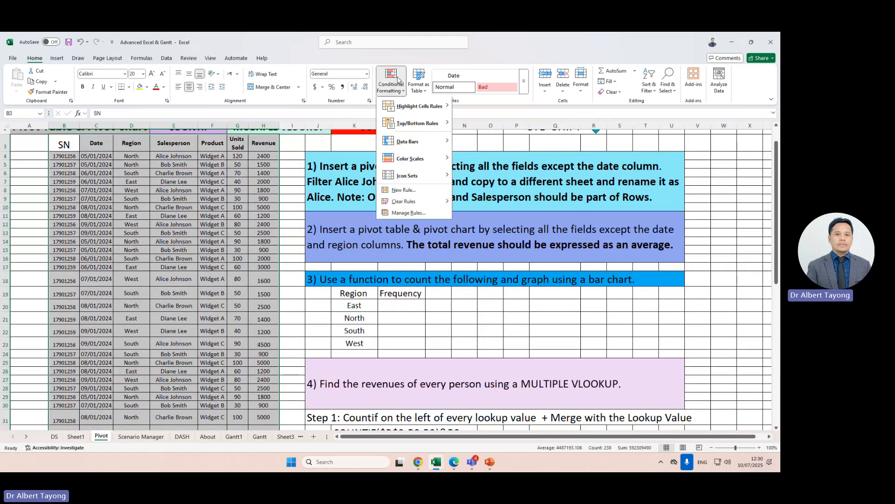
mouse_move(412, 106)
left_click(482, 175)
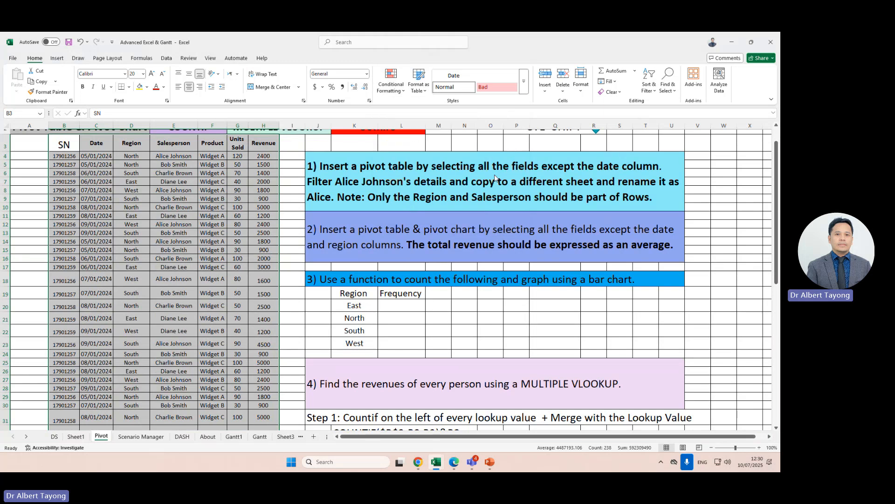
type("ALICE")
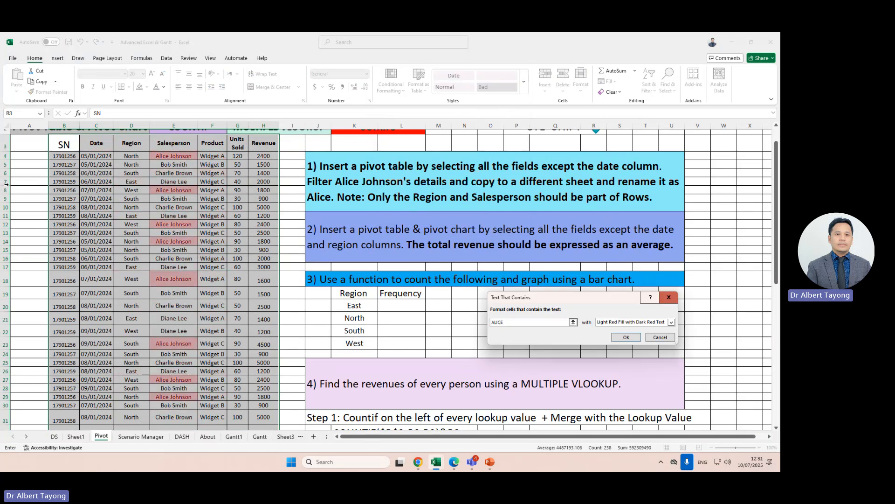
scroll(65, 259, "up", 1)
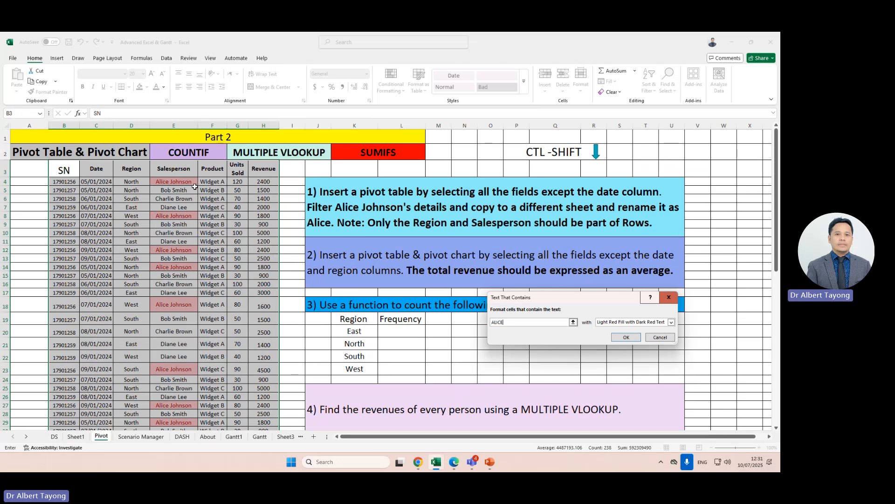
left_click(669, 299)
scroll(134, 291, "down", 11)
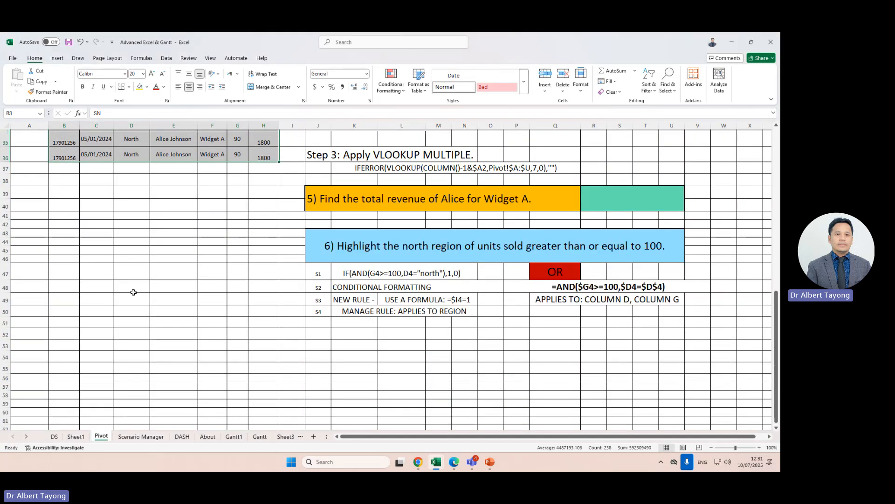
left_click(130, 289)
left_click_drag(90, 216, 172, 434)
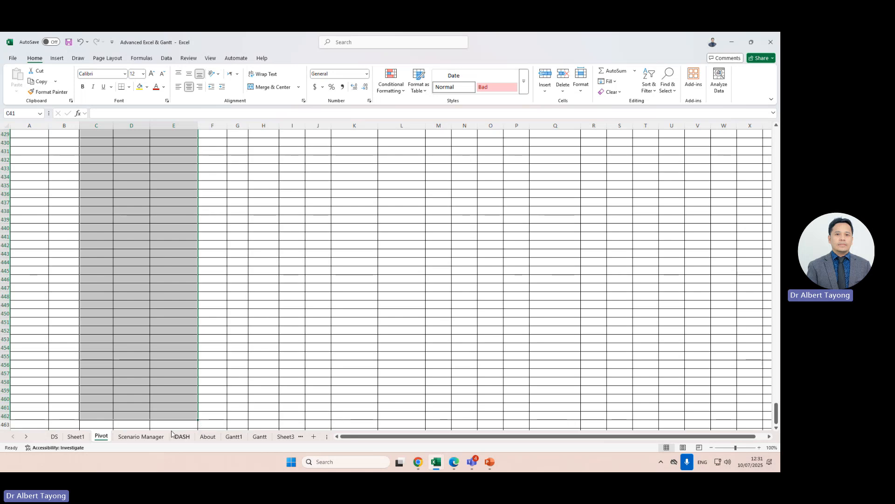
scroll(192, 222, "up", 20)
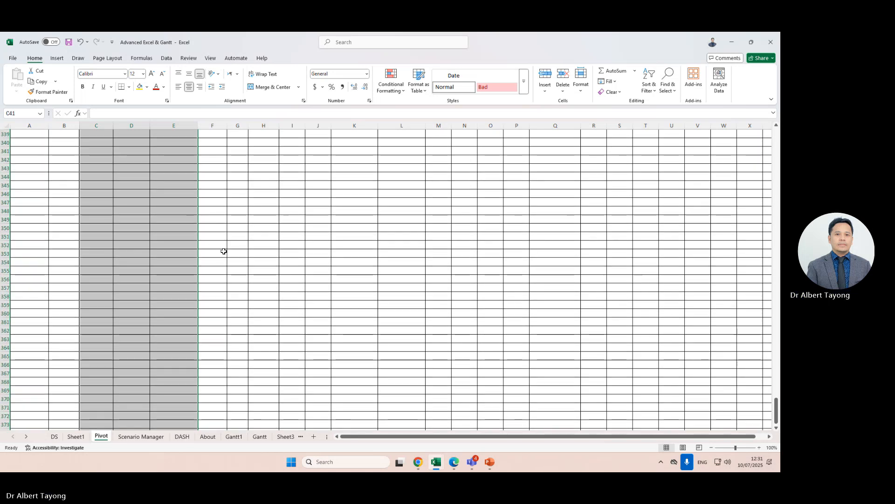
scroll(223, 249, "up", 8)
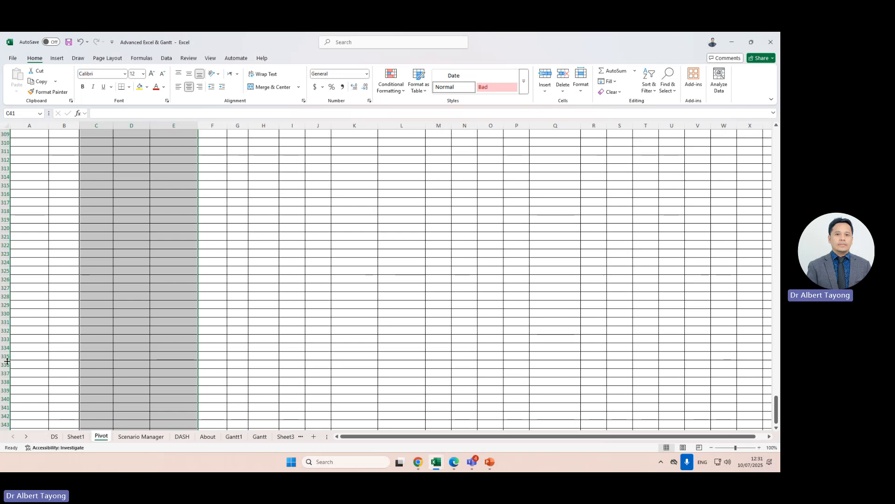
scroll(657, 417, "up", 5)
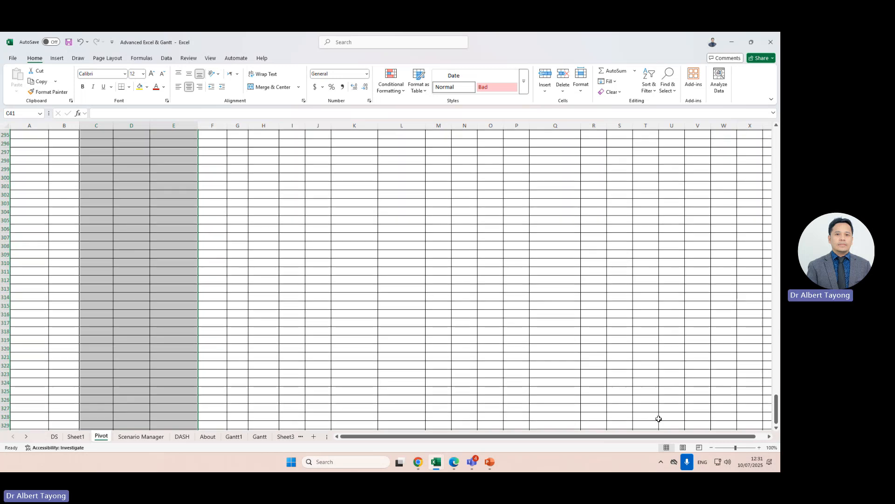
left_click_drag(777, 410, 776, 135)
Examine the source table's Salesperson column on the Pivot sheet for entries of the salesperson named in task 1.
scroll(142, 217, "down", 1)
left_click(161, 240)
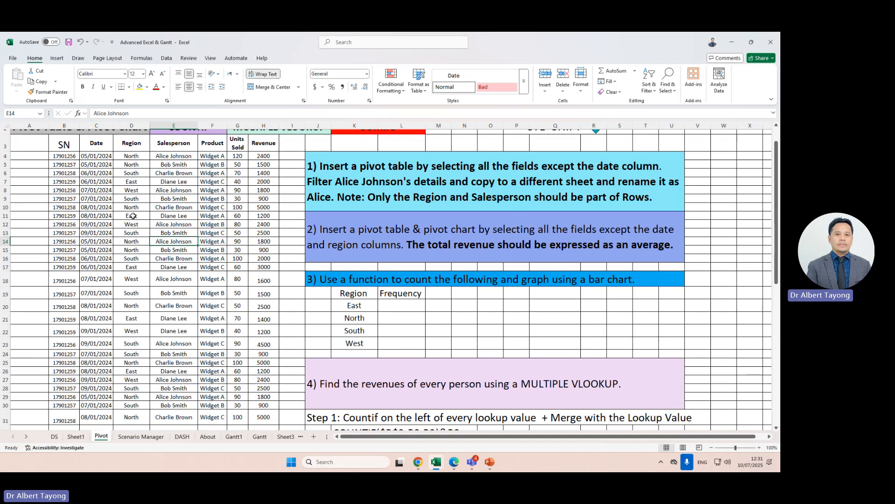
scroll(133, 216, "up", 1)
left_click(156, 216)
left_click(163, 183)
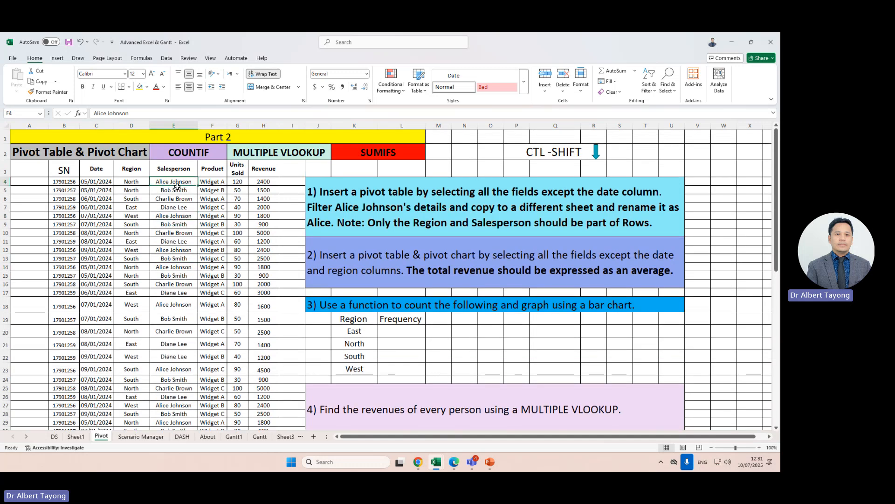
scroll(458, 335, "down", 1)
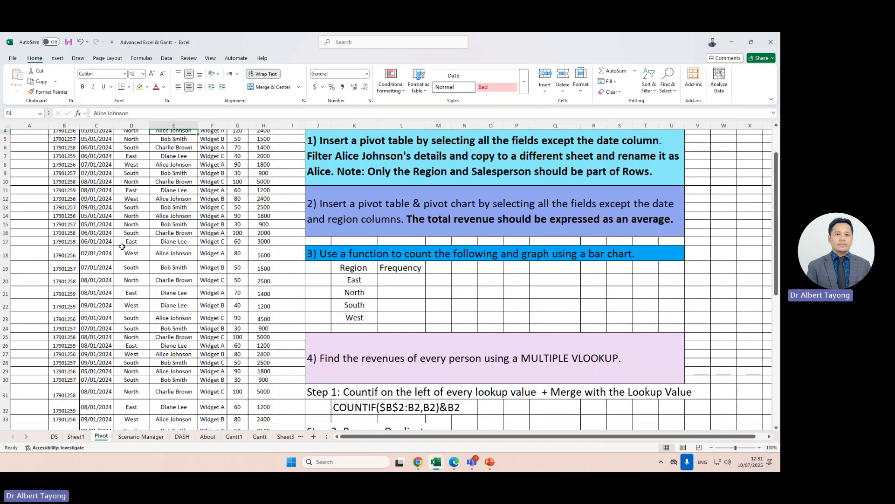
scroll(298, 280, "up", 1)
left_click(171, 241)
left_click(172, 181)
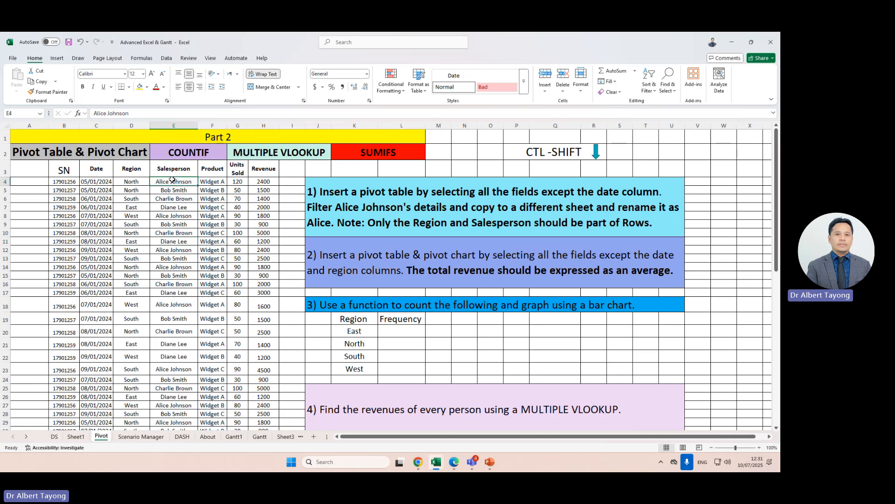
left_click(186, 172)
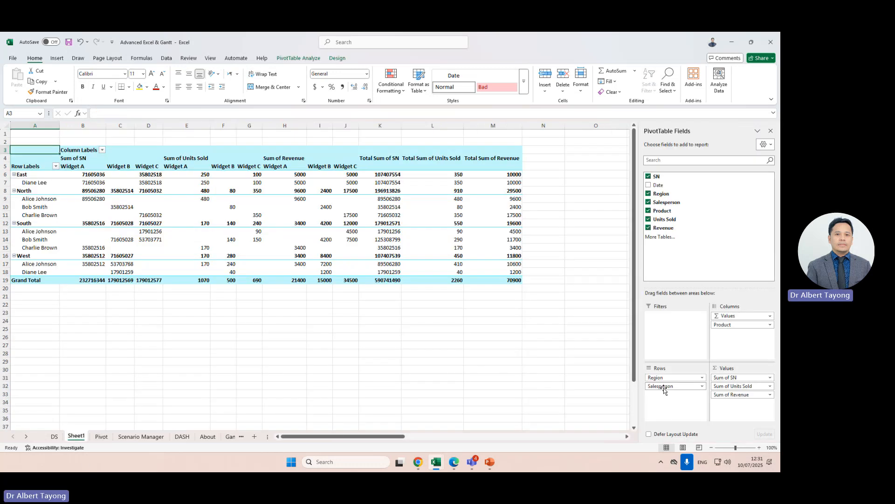
Move Salesperson from Rows to Filters in the pivot table on Sheet1.
left_click_drag(665, 390, 673, 338)
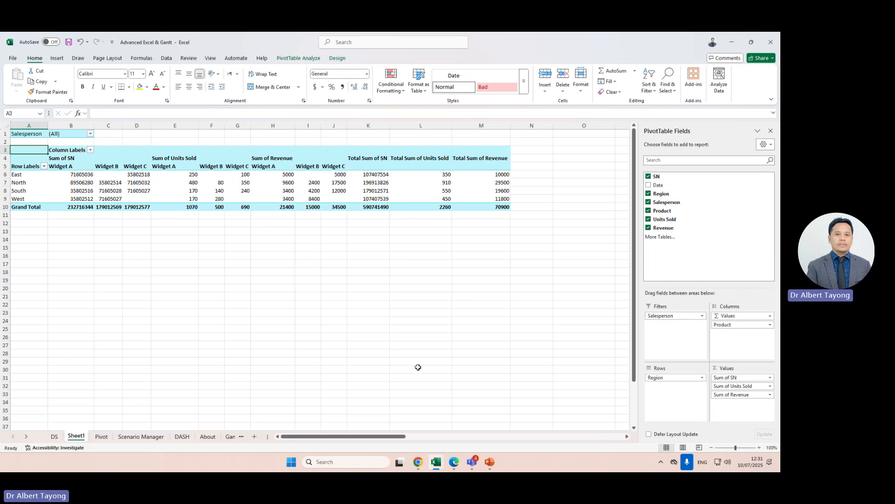
left_click_drag(662, 316, 673, 333)
left_click(65, 141)
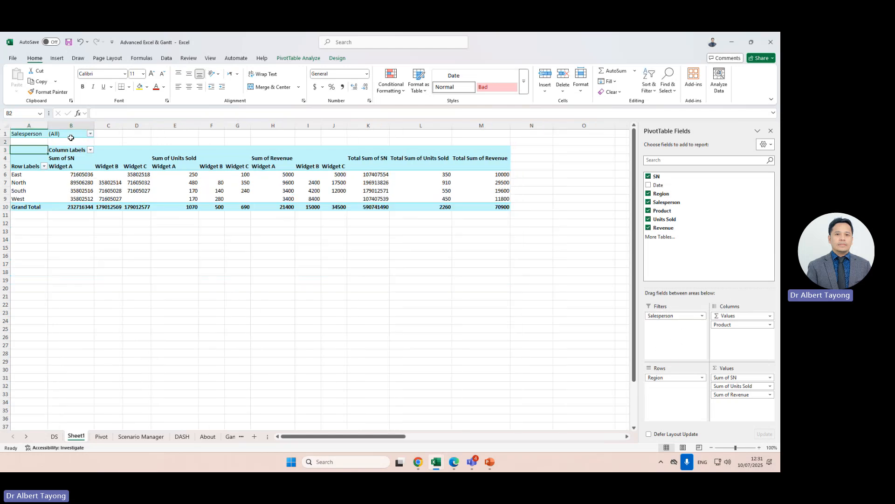
left_click(28, 136)
left_click(59, 132)
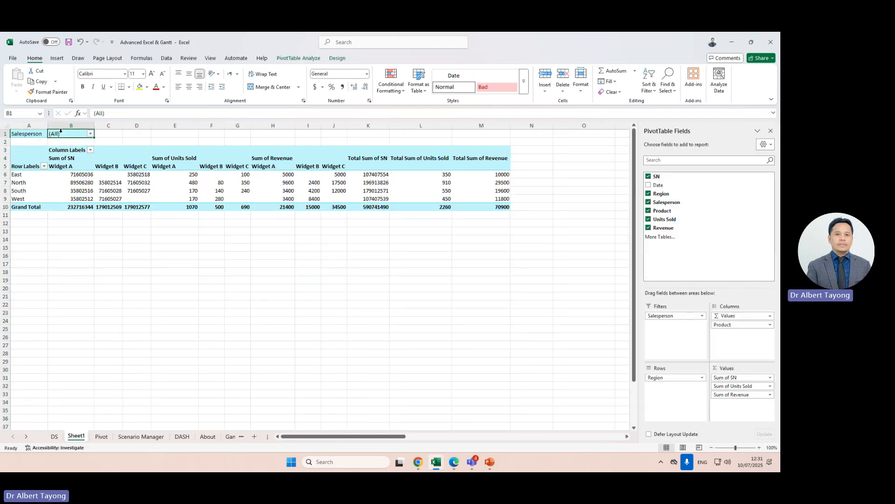
Filter the pivot table by Salesperson to show only the person named in task 1.
left_click(91, 134)
left_click(26, 161)
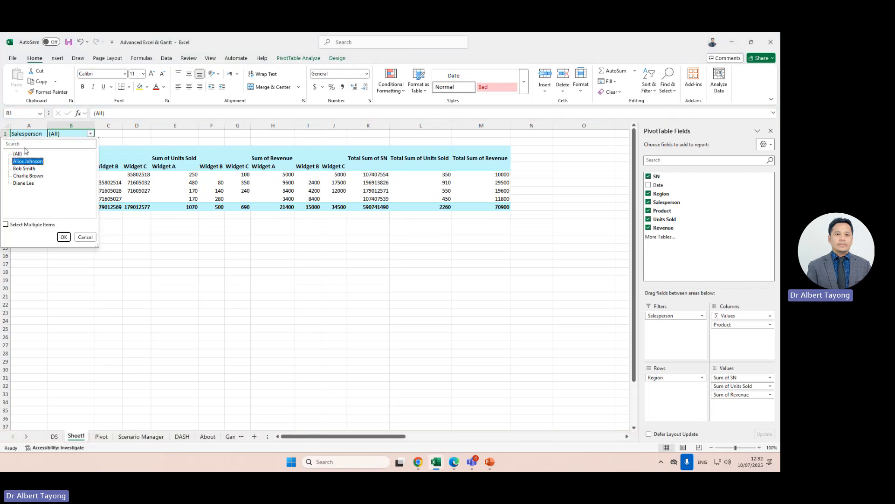
left_click(24, 153)
left_click(58, 284)
left_click(21, 169)
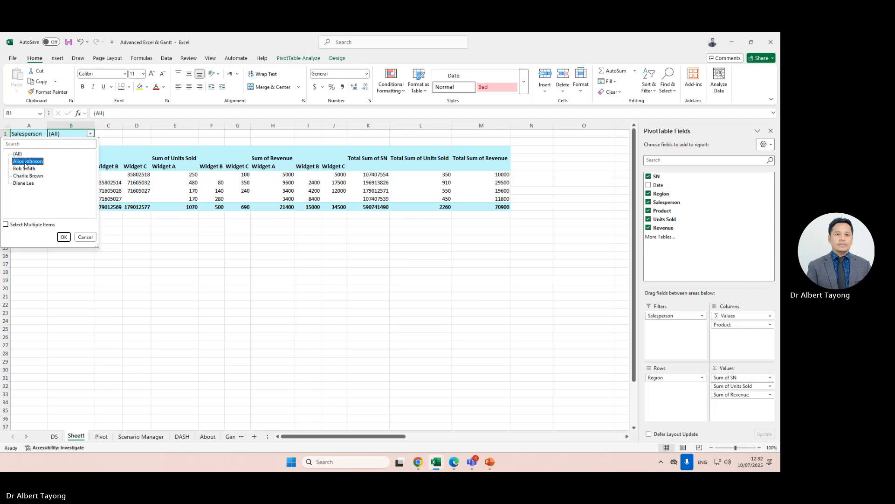
left_click(33, 164)
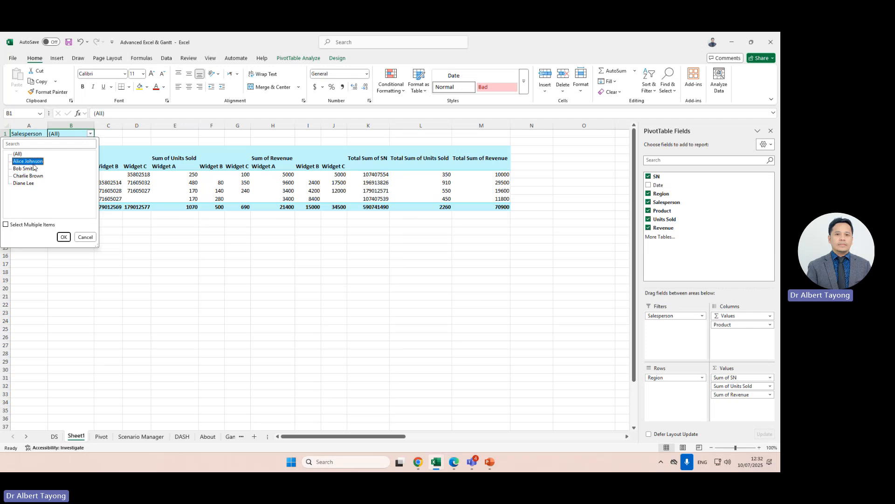
left_click(63, 237)
left_click(169, 263)
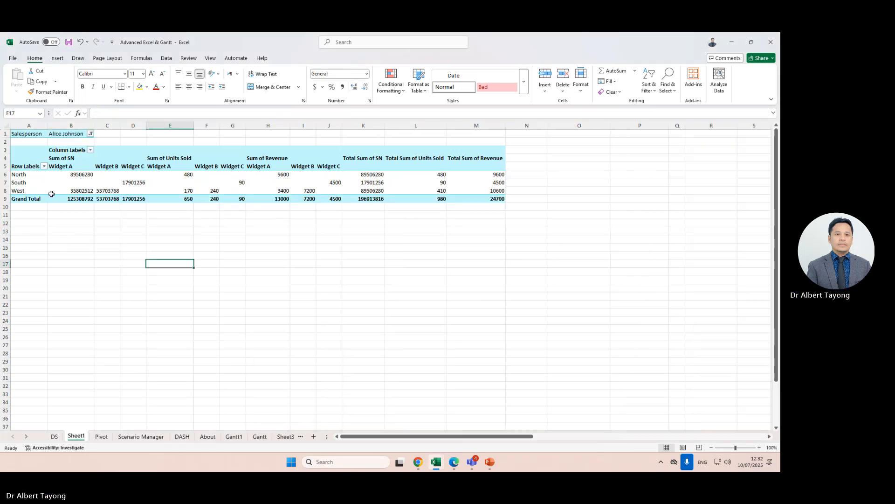
Examine the filtered salesperson's values in the North, South and West rows of the pivot table.
left_click_drag(34, 183, 457, 197)
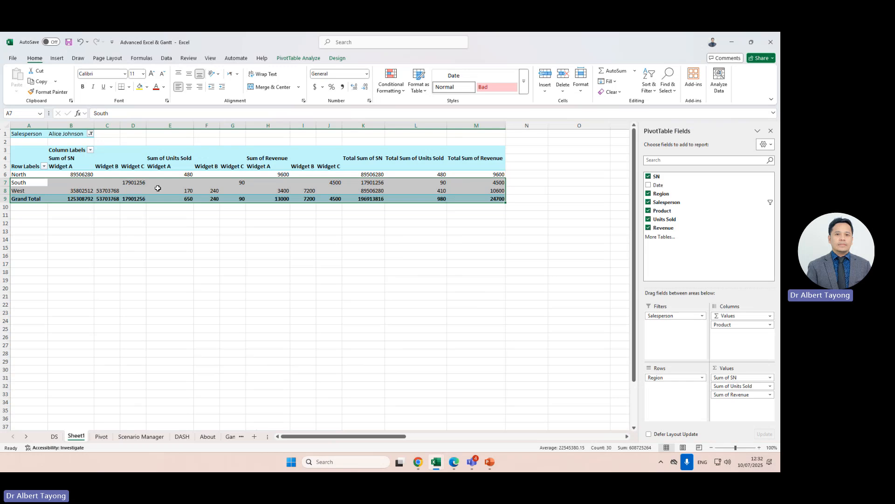
left_click(158, 188)
left_click(57, 194)
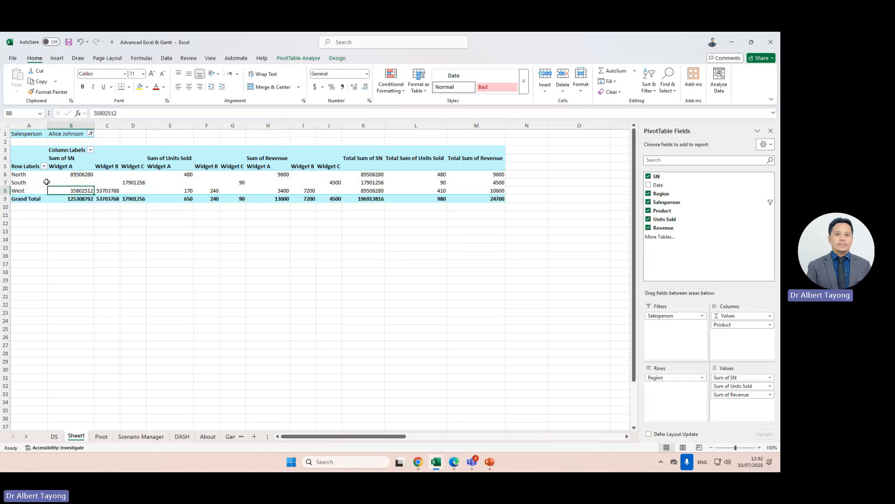
left_click(198, 235)
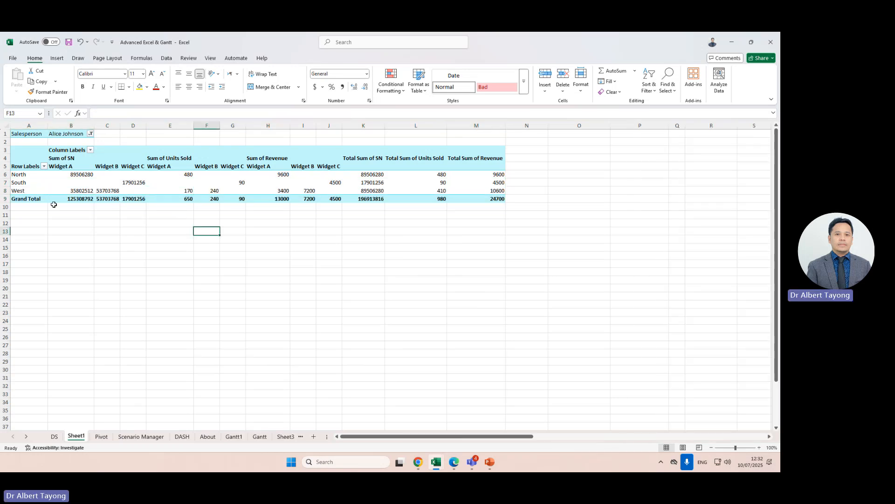
left_click(6, 174)
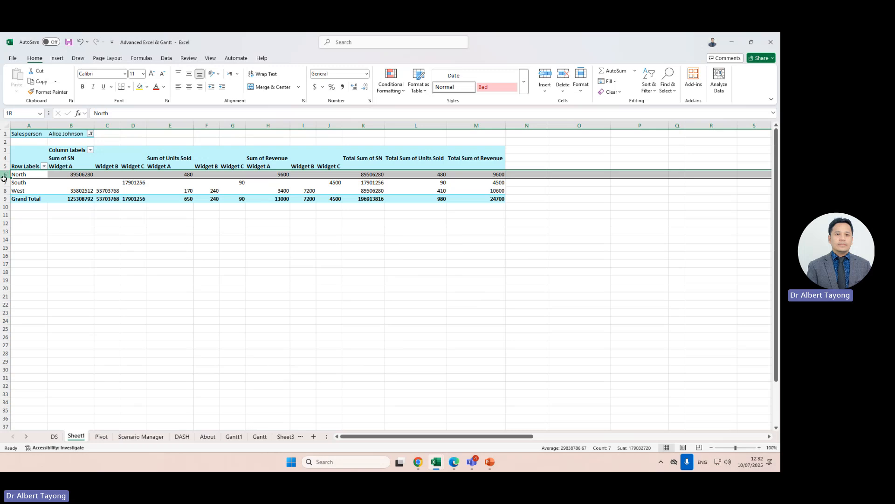
left_click_drag(4, 179, 4, 188)
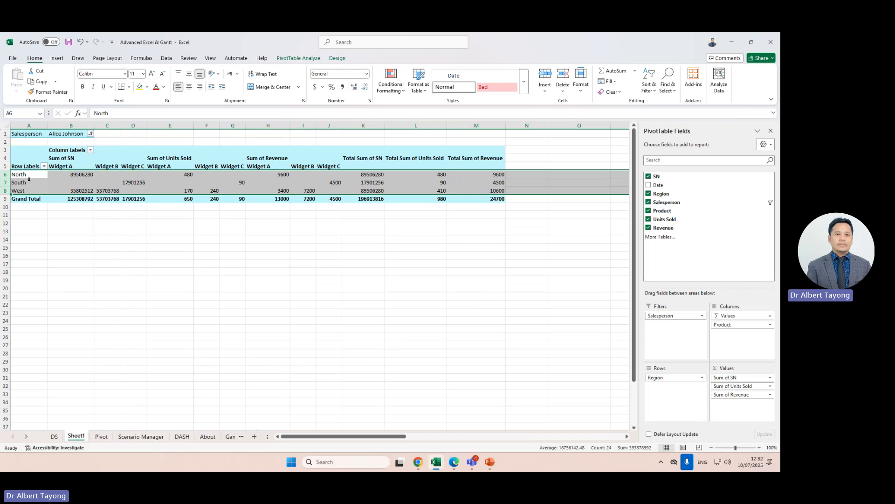
left_click(303, 175)
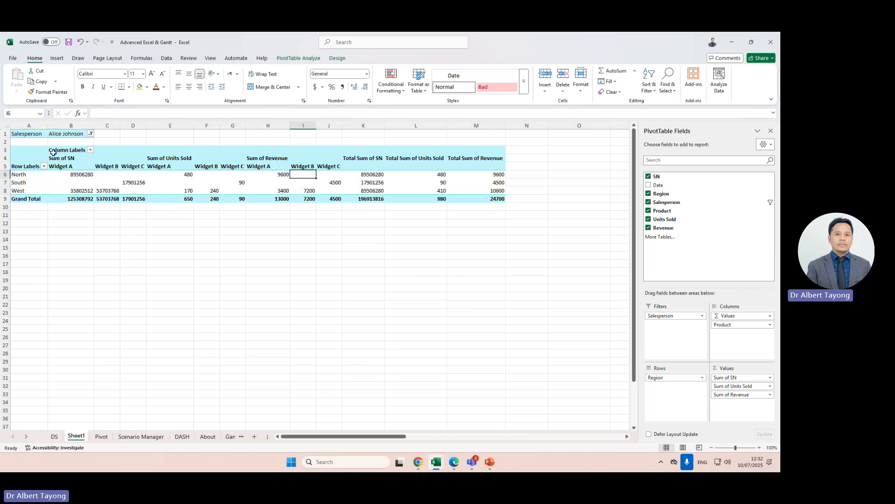
Reset the Salesperson filter to (All) and compare the region rows with the filtered report.
left_click(91, 134)
left_click(19, 154)
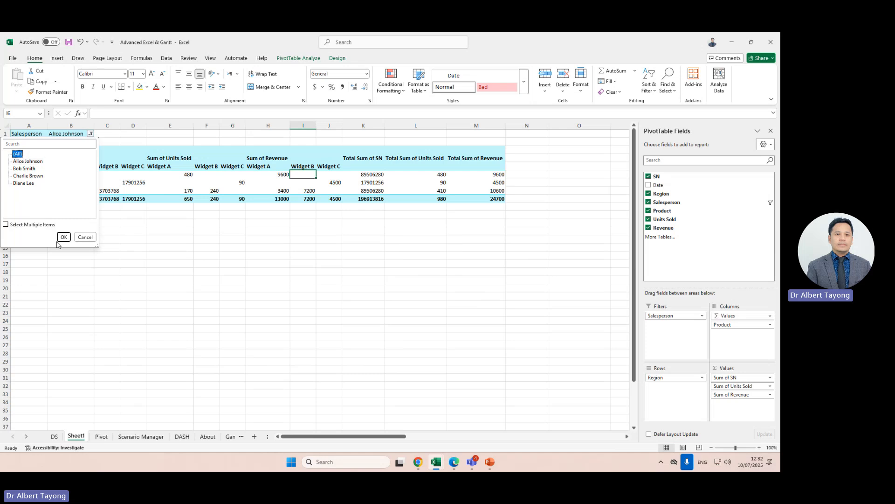
left_click(64, 238)
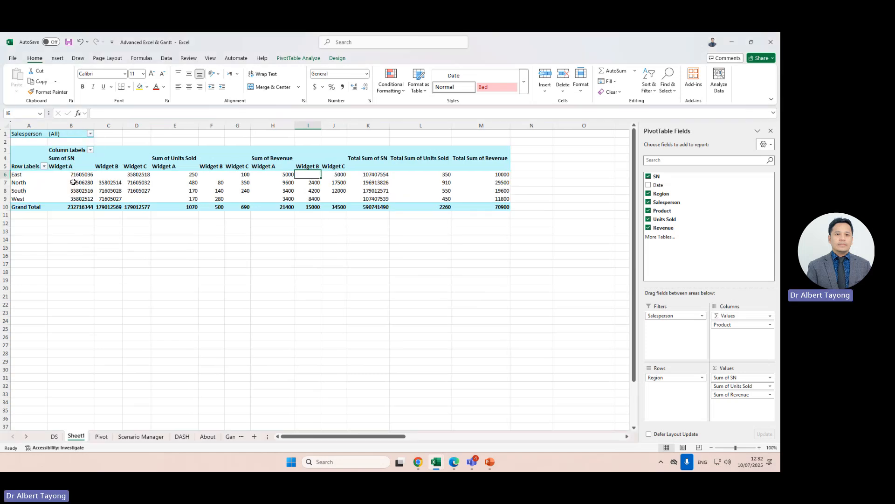
left_click_drag(24, 183, 266, 213)
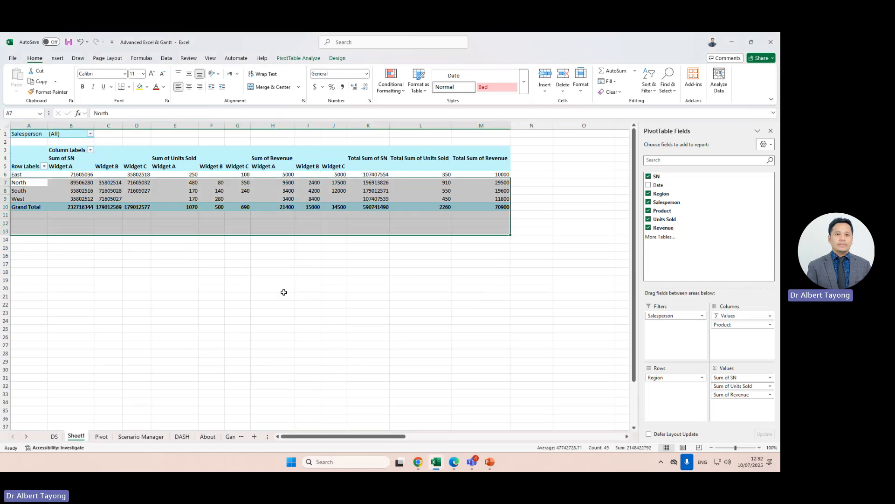
left_click(202, 182)
mouse_move(171, 180)
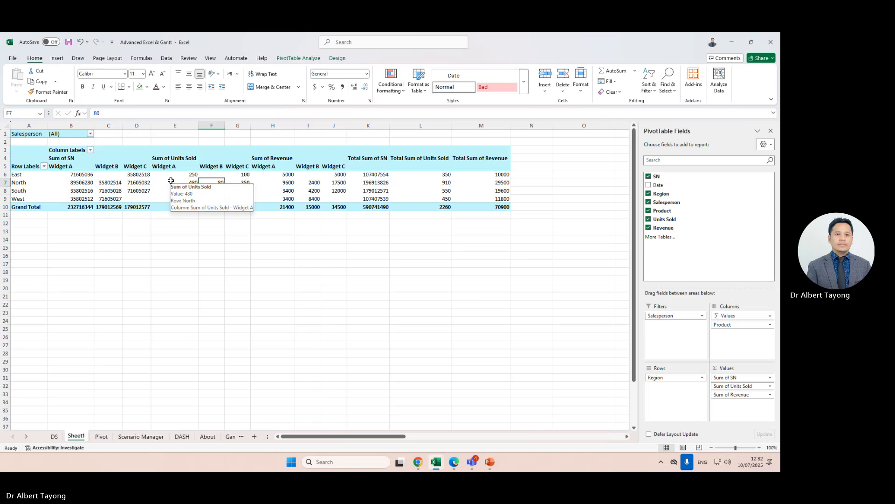
Reapply the Salesperson filter so the pivot table covers only the person named in task 1.
left_click(90, 134)
left_click(28, 161)
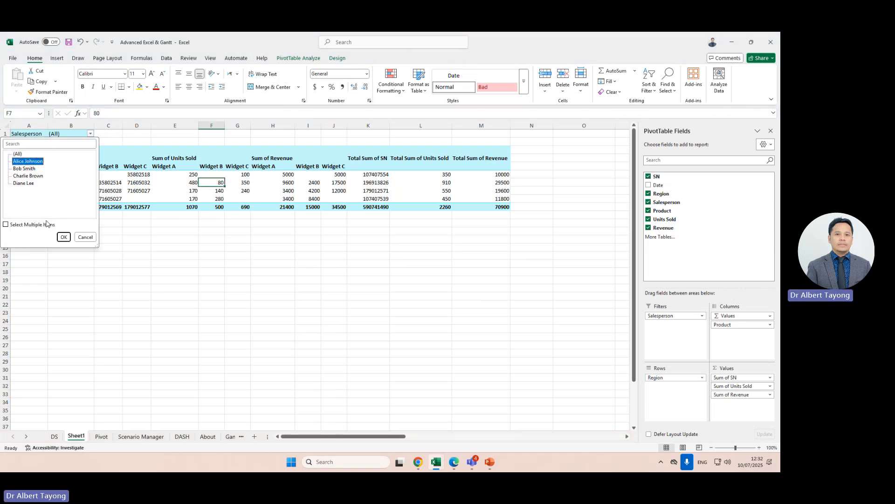
left_click(64, 237)
left_click(170, 231)
Copy the whole filtered pivot table report on Sheet1, including its Salesperson filter row, cells A1:M9.
left_click_drag(25, 134, 482, 199)
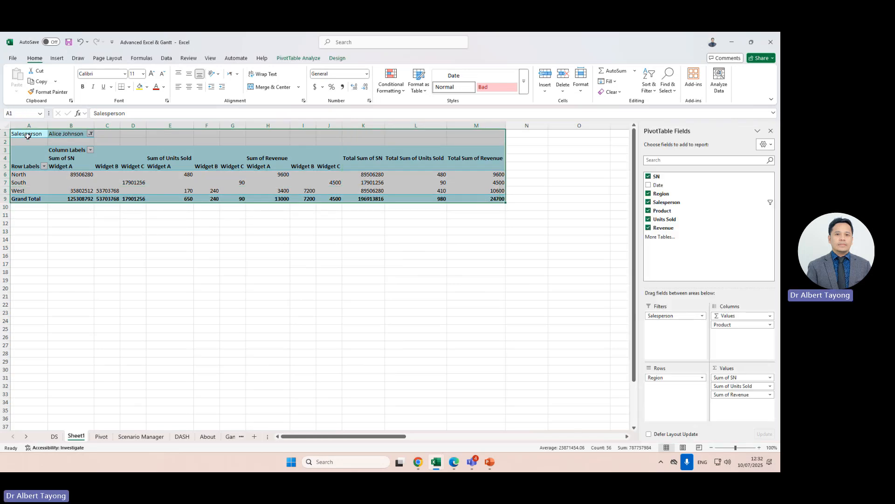
right_click(108, 165)
left_click(139, 186)
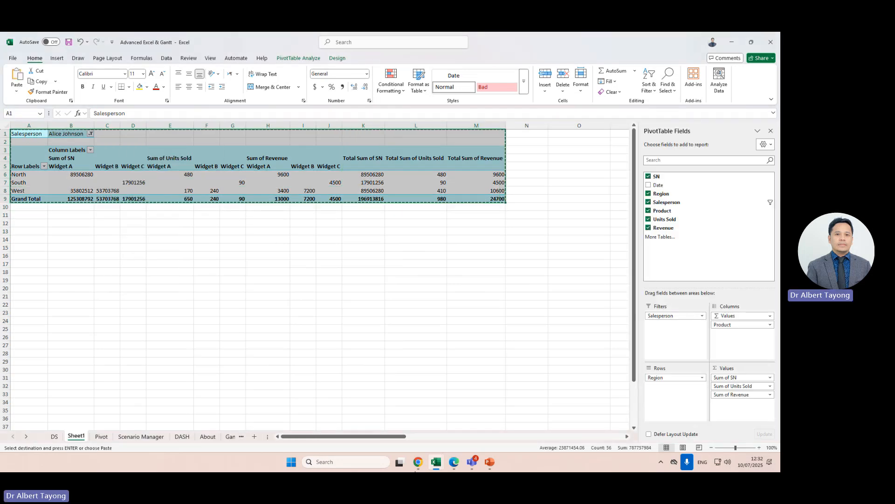
Paste the copied pivot table report into a new sheet and widen the columns to fit their contents.
left_click(254, 436)
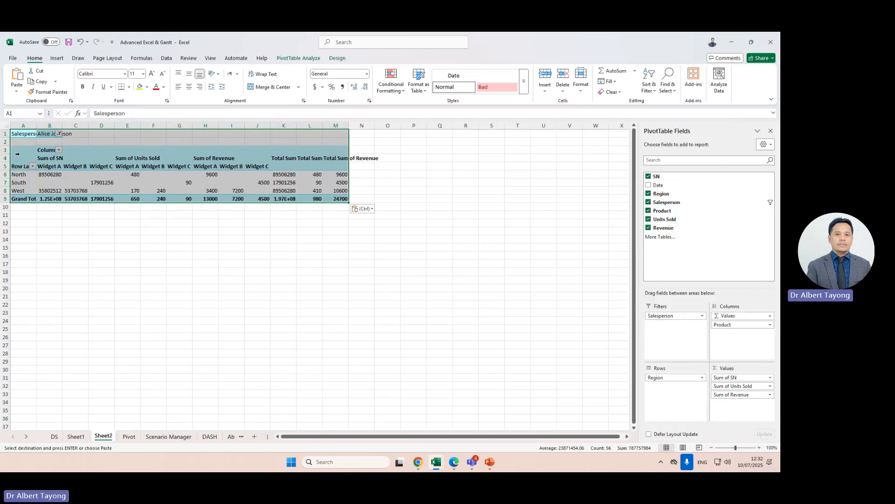
left_click(7, 127)
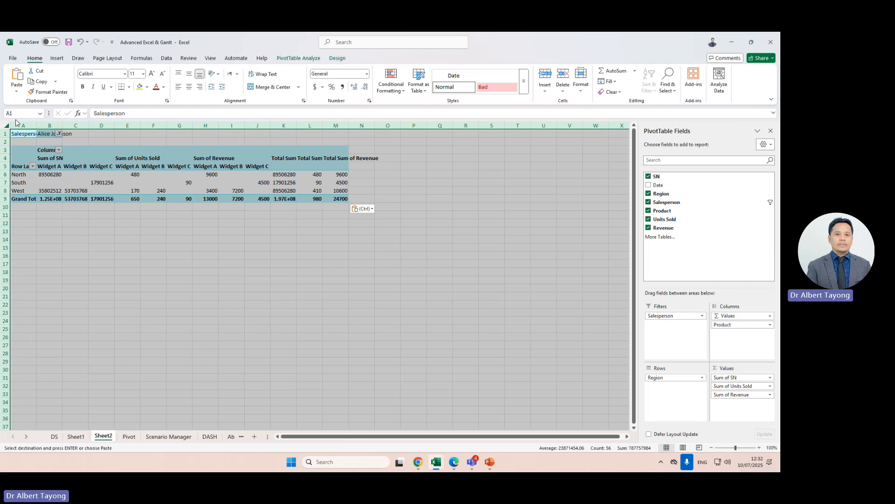
double_click(63, 125)
left_click(155, 245)
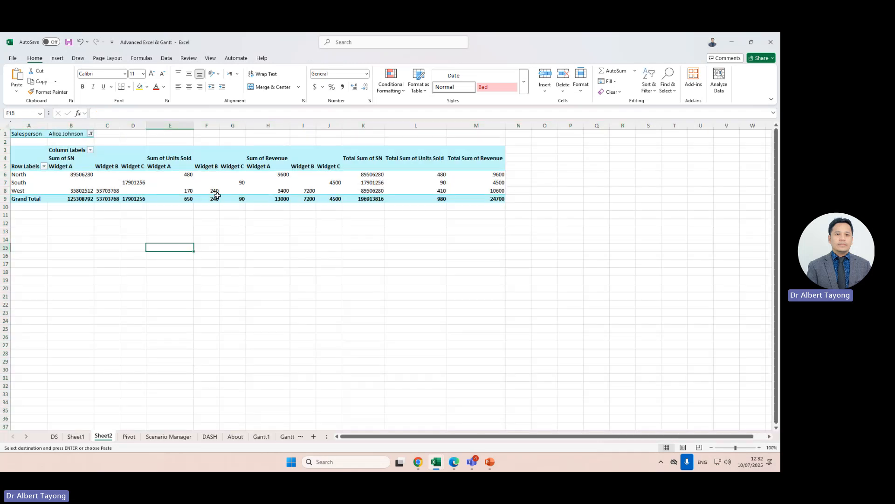
left_click_drag(29, 144, 476, 200)
left_click(363, 247)
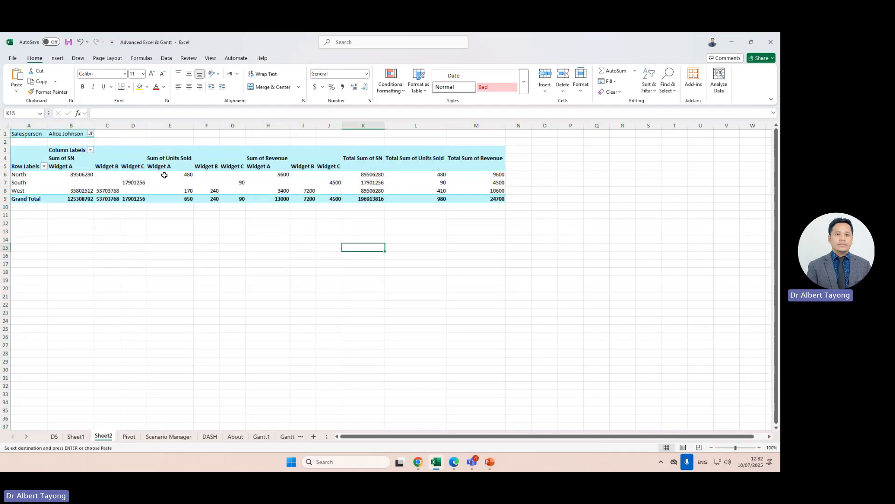
left_click(134, 176)
left_click_drag(43, 132, 494, 199)
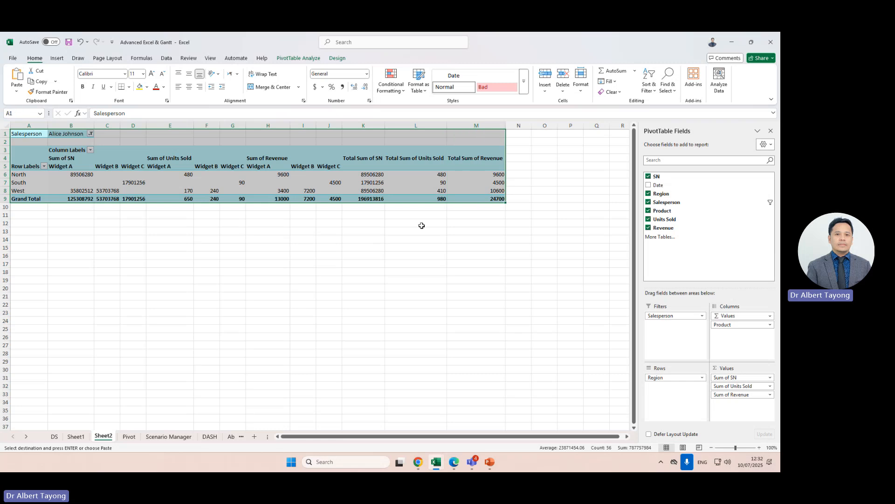
left_click(357, 199)
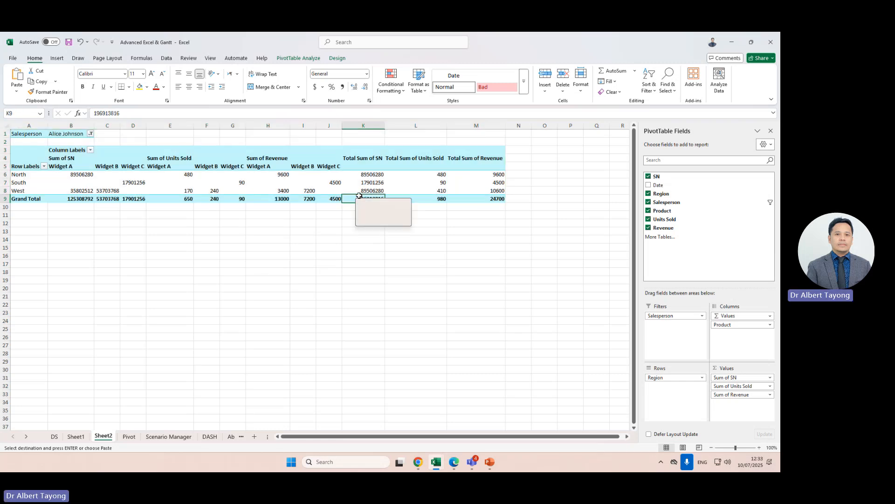
Rename the new sheet with the filtered salesperson's first name.
right_click(97, 442)
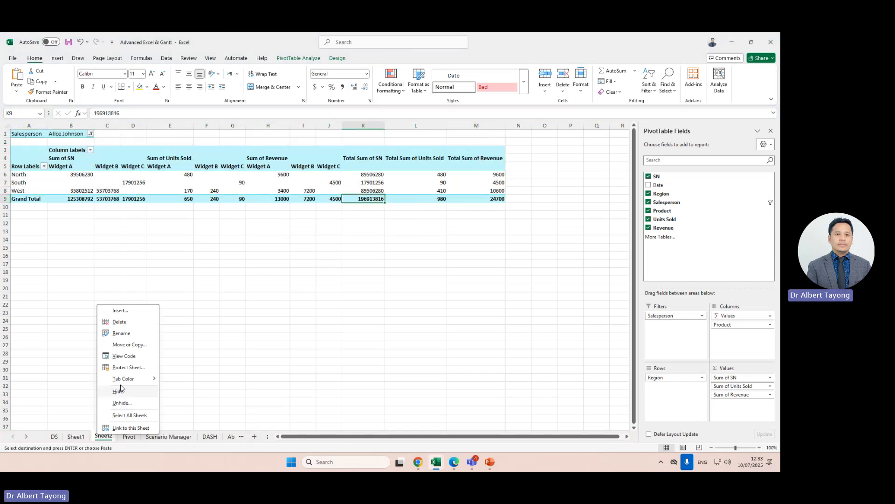
left_click(121, 337)
type("aLIC")
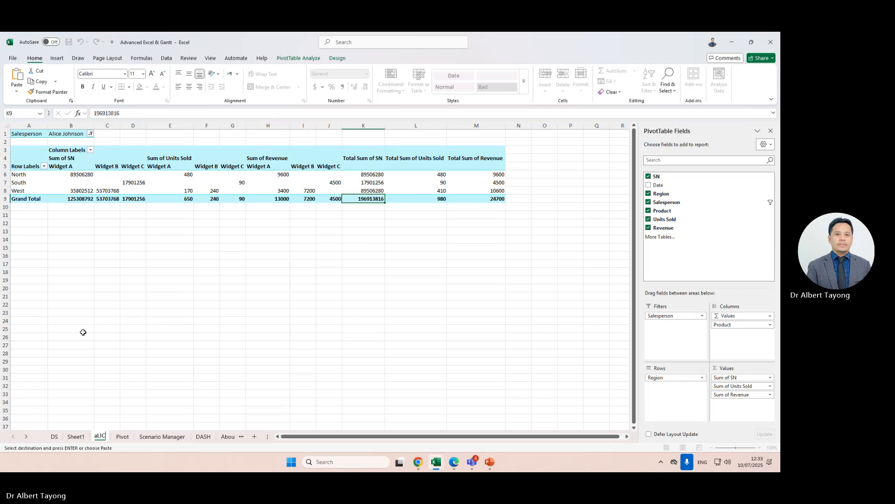
key("BackSpace")
key("BackSpace")
key("BackSpace")
key("BackSpace")
type("Alice")
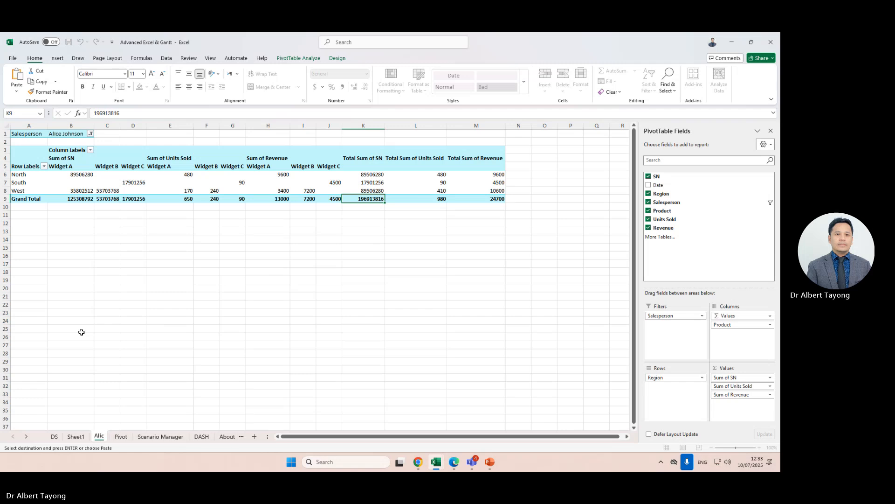
On Sheet1, move the Salesperson field from the pivot table's filters to its rows, beneath Region.
left_click(79, 436)
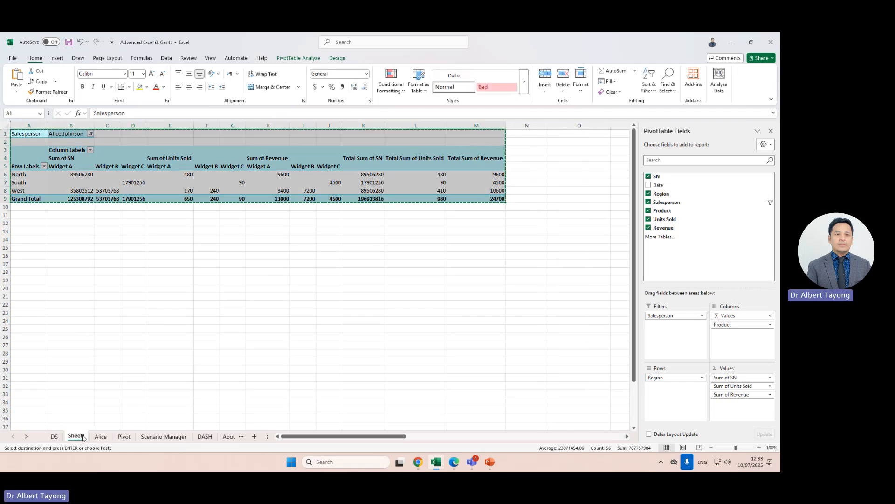
left_click(653, 312)
left_click(368, 174)
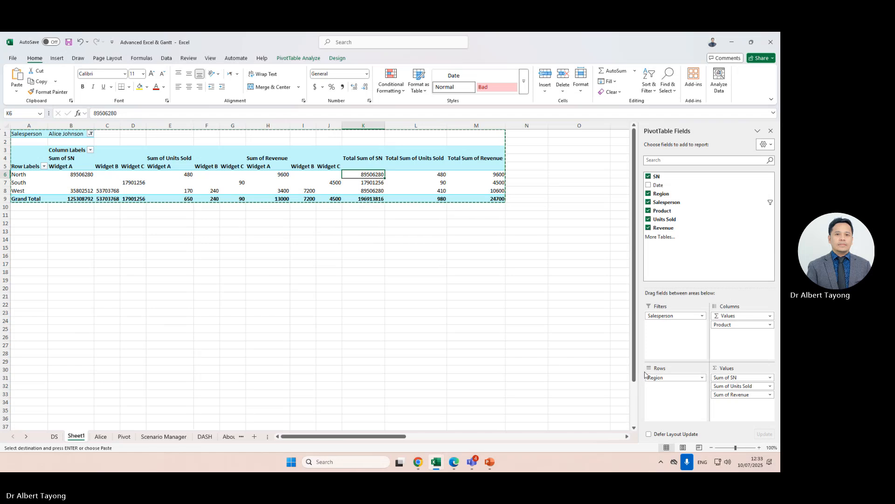
left_click_drag(667, 316, 676, 386)
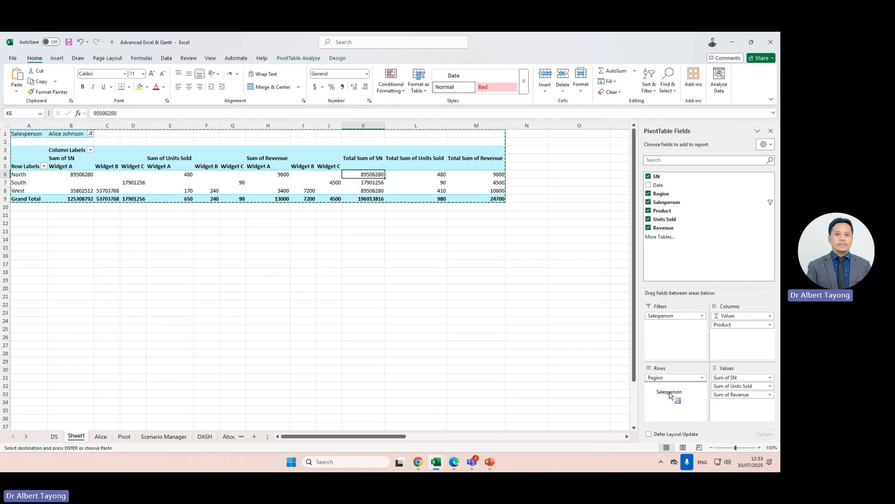
Examine the rearranged pivot table report, with salespeople nested under each region.
left_click(37, 155)
left_click_drag(37, 154, 509, 281)
left_click(187, 312)
left_click(186, 222)
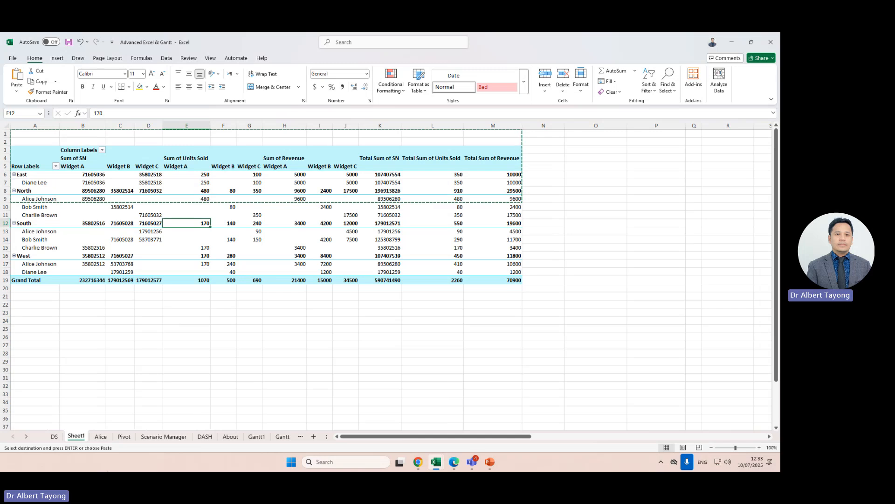
left_click(345, 207)
left_click(345, 368)
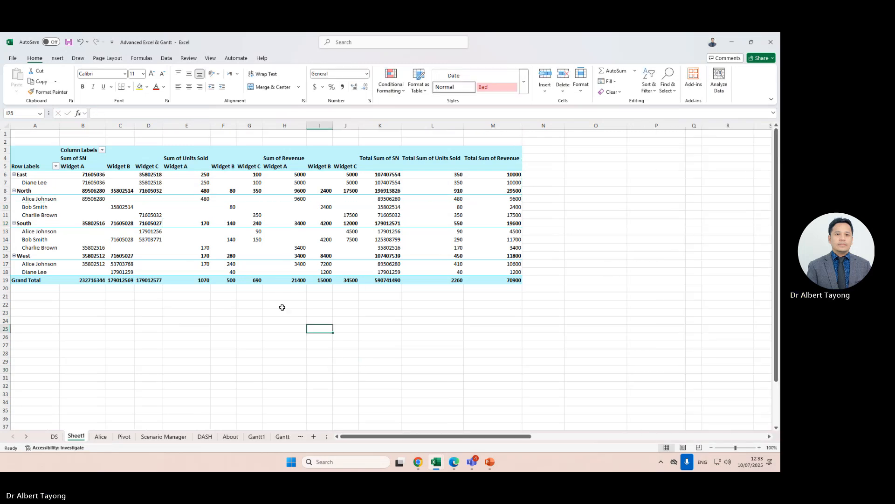
left_click_drag(228, 239, 199, 239)
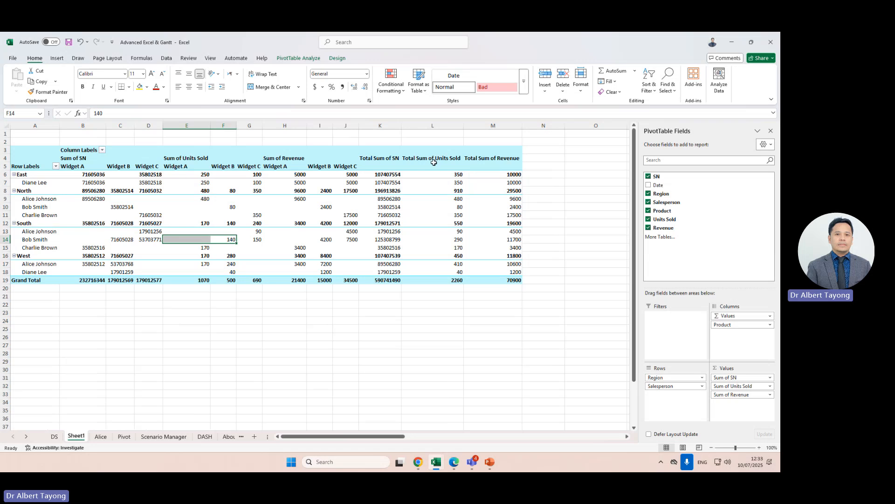
left_click(438, 335)
left_click(190, 214)
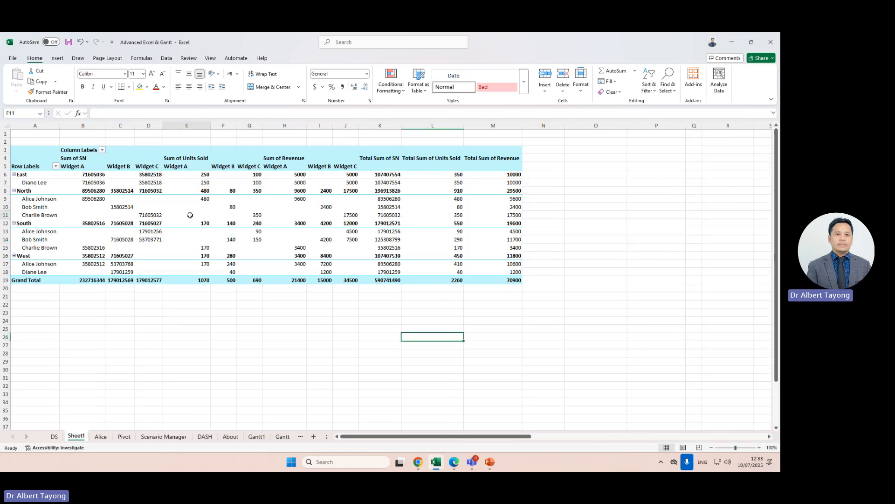
left_click(147, 193)
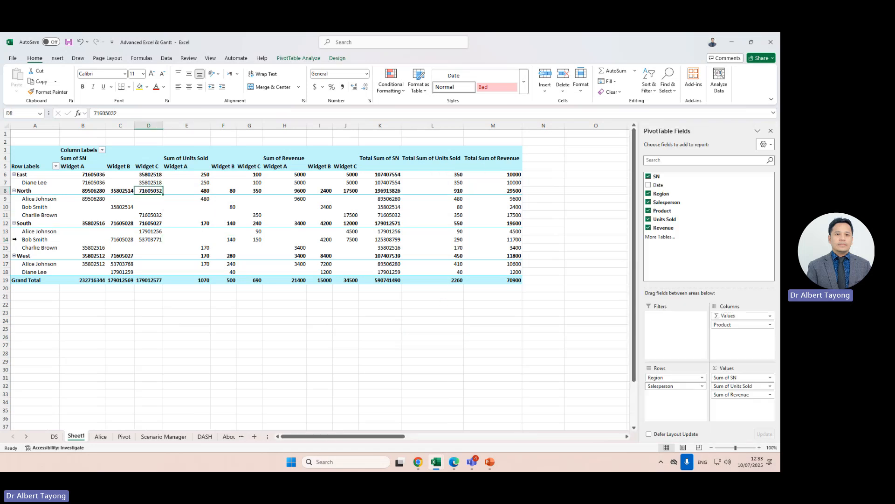
Examine the salespeople listed under North and compare their Widget A units sold with the North subtotal.
left_click(3, 190)
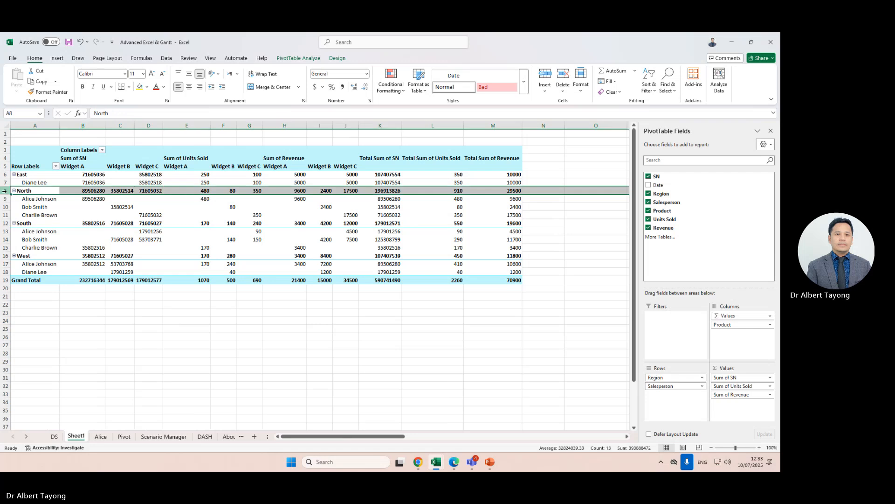
left_click(45, 200)
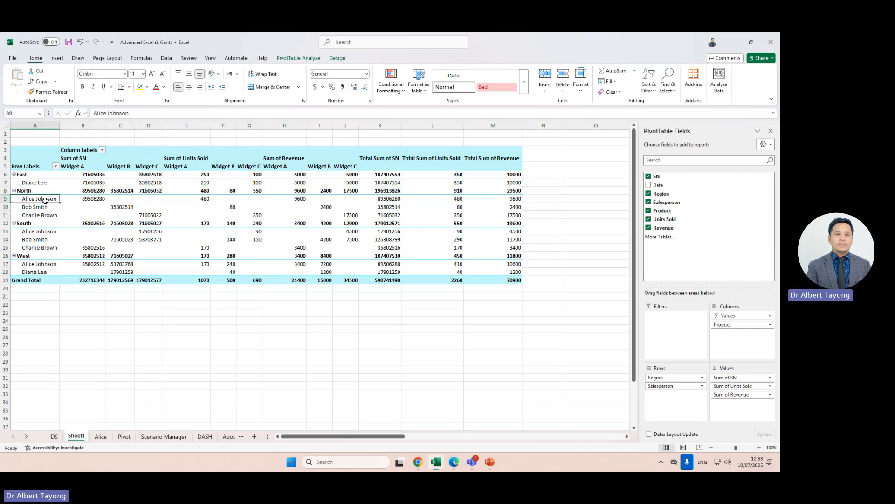
left_click(45, 211)
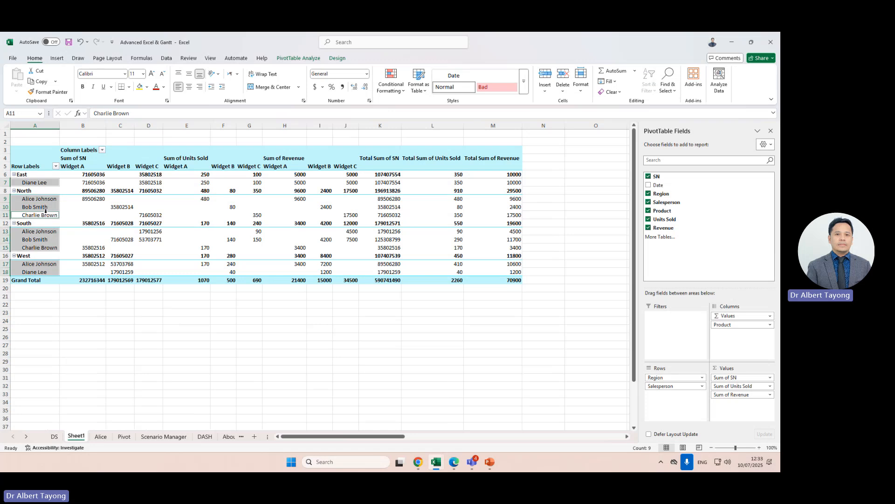
left_click(129, 198)
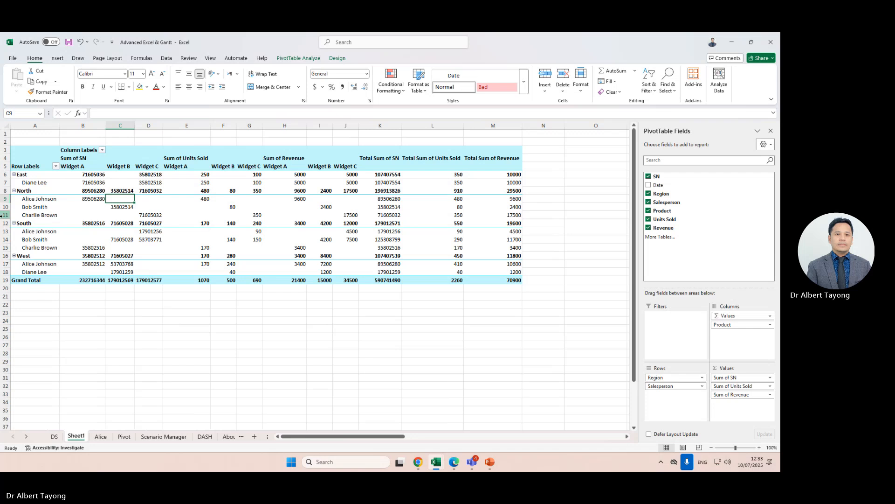
left_click_drag(2, 218, 2, 217)
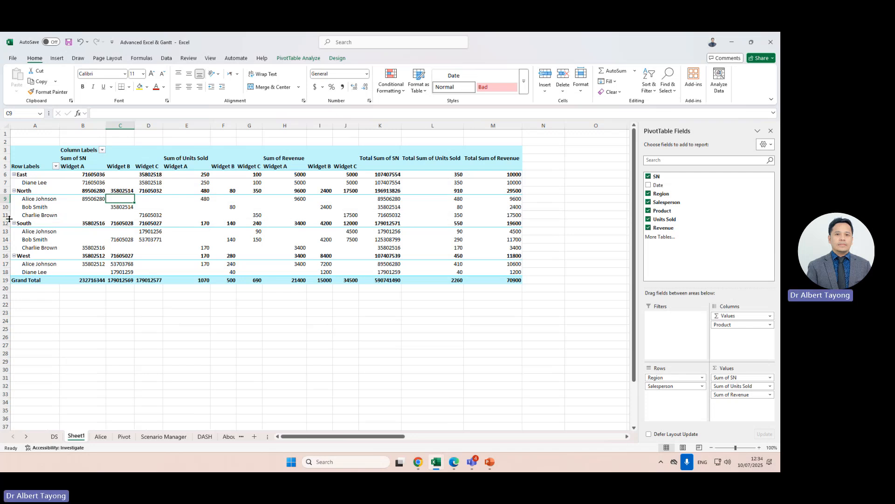
left_click(2, 218)
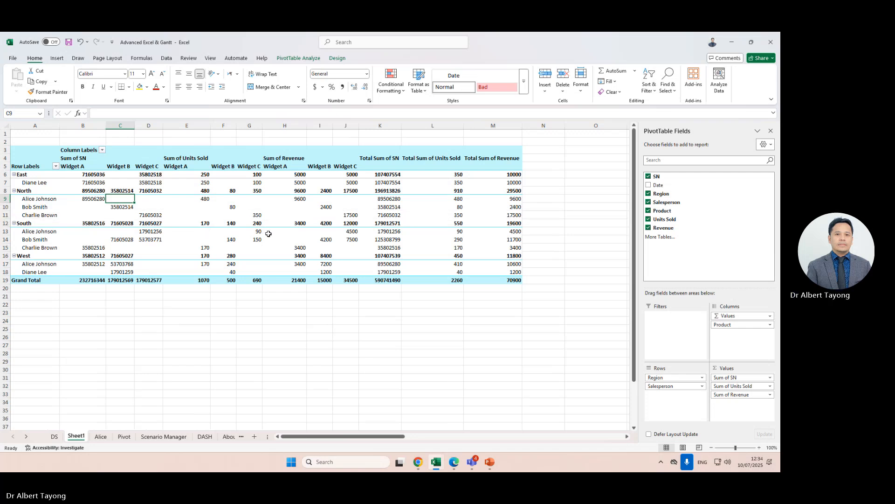
left_click(199, 198)
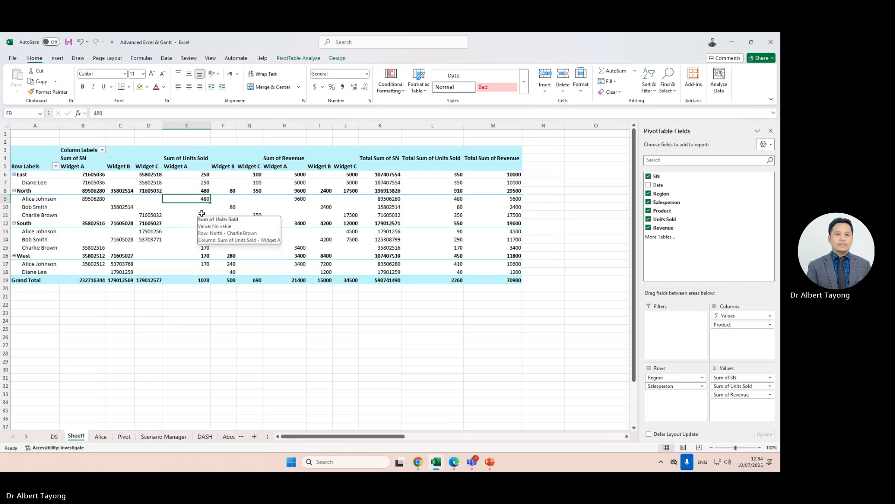
left_click_drag(201, 213, 208, 200)
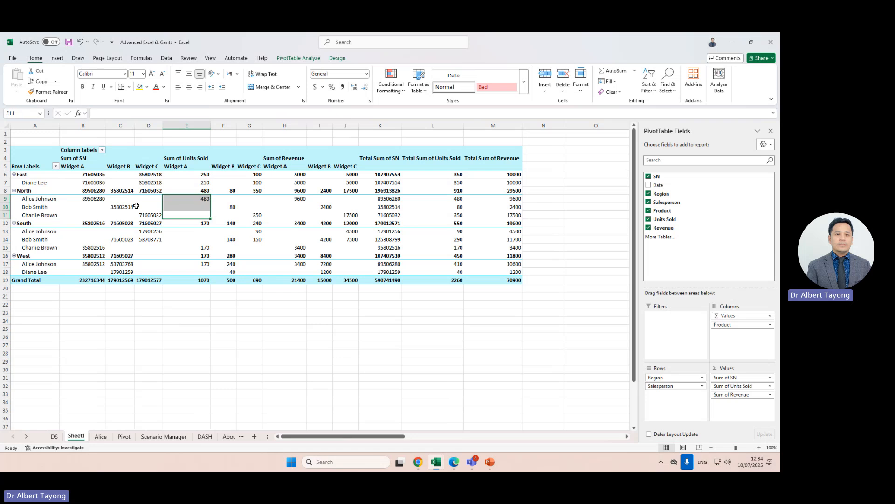
left_click(203, 205)
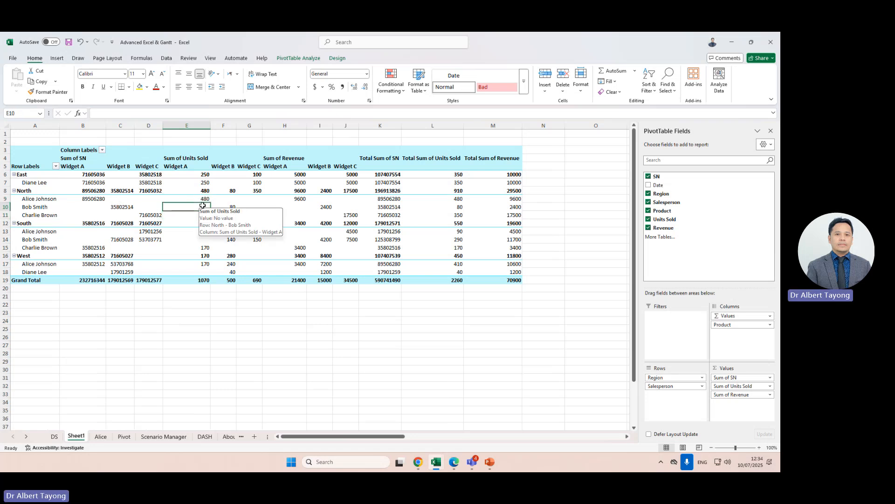
key("Down")
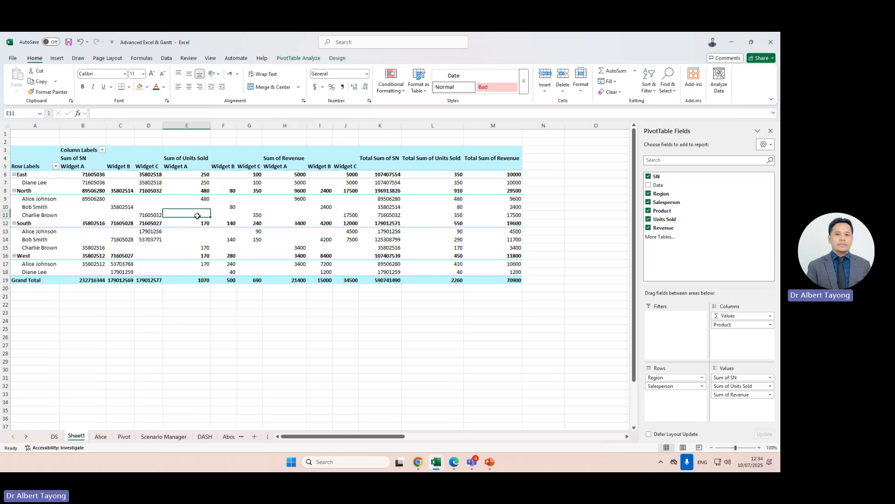
left_click(205, 198)
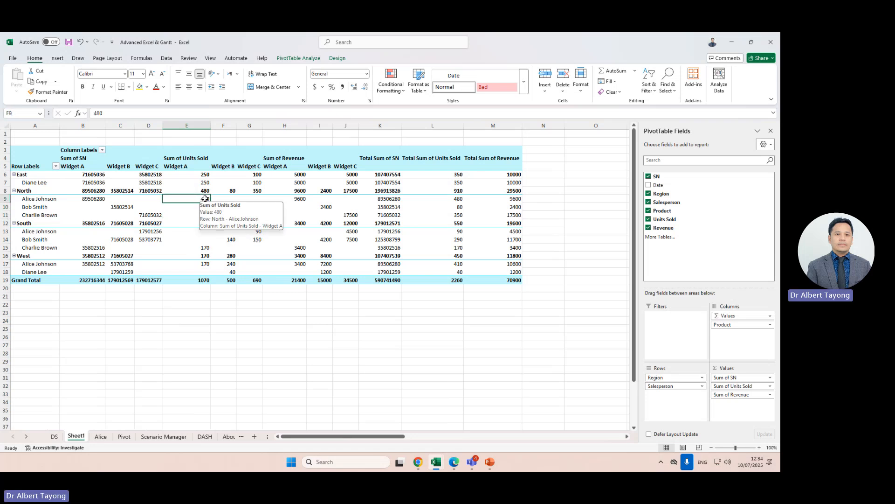
left_click(208, 191)
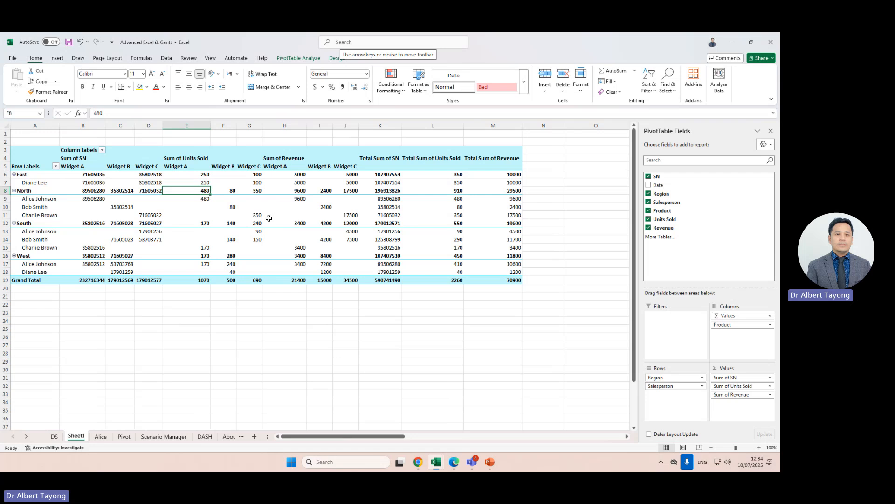
Compare the North salespeople's Widget B units sold with the region's subtotal, and check the Widget C units sold.
left_click(9, 208)
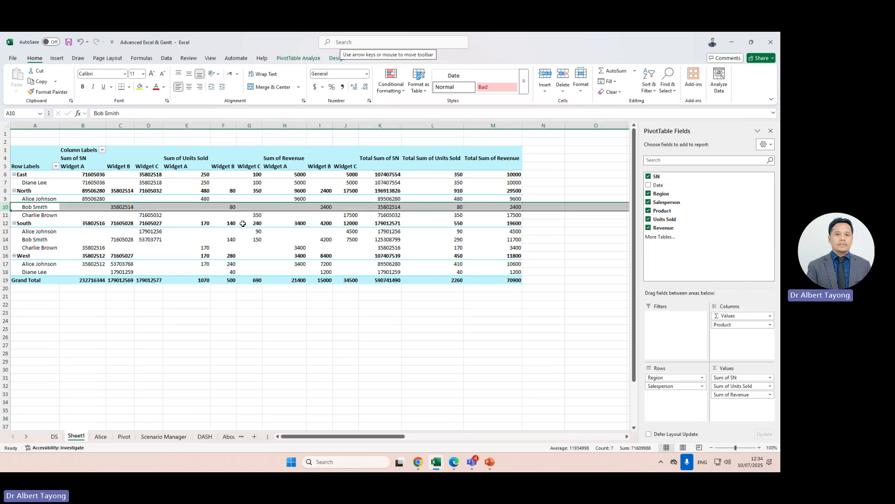
left_click(228, 207)
left_click_drag(236, 166, 235, 206)
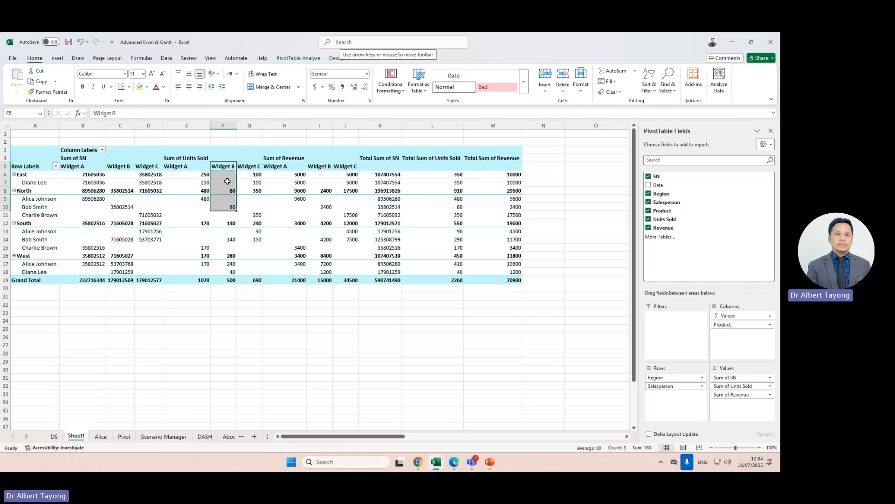
left_click(227, 207)
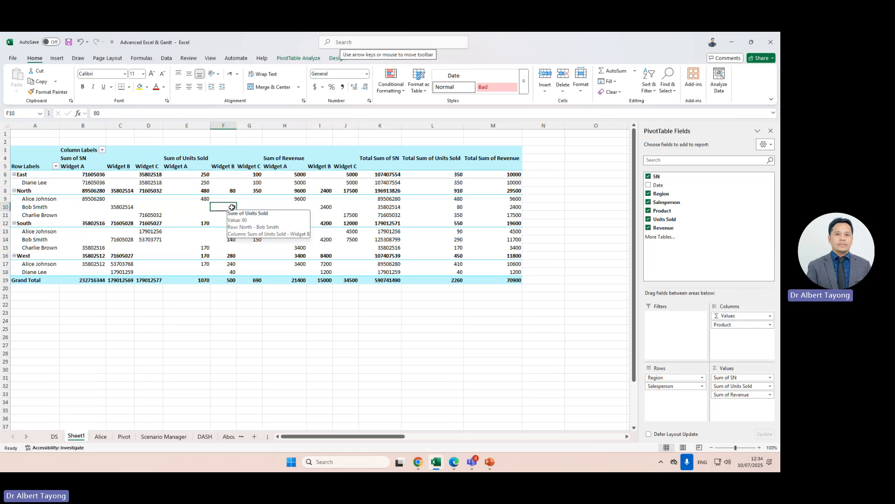
left_click(230, 190)
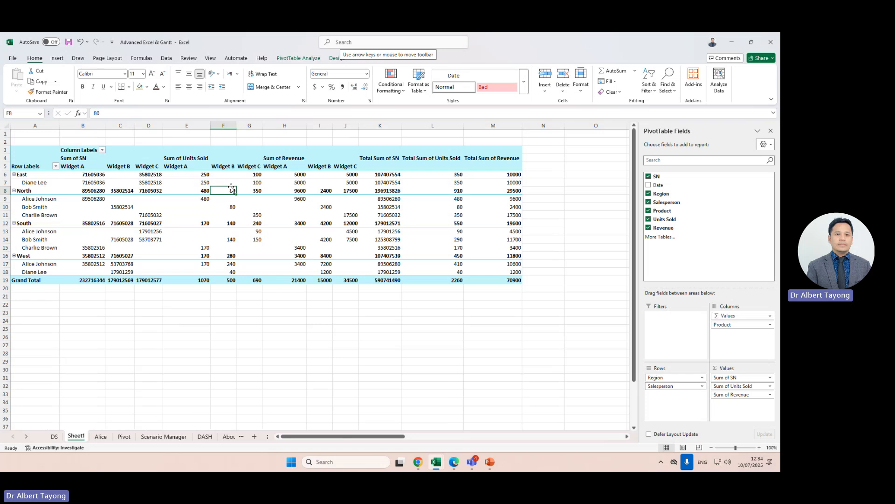
left_click(233, 207)
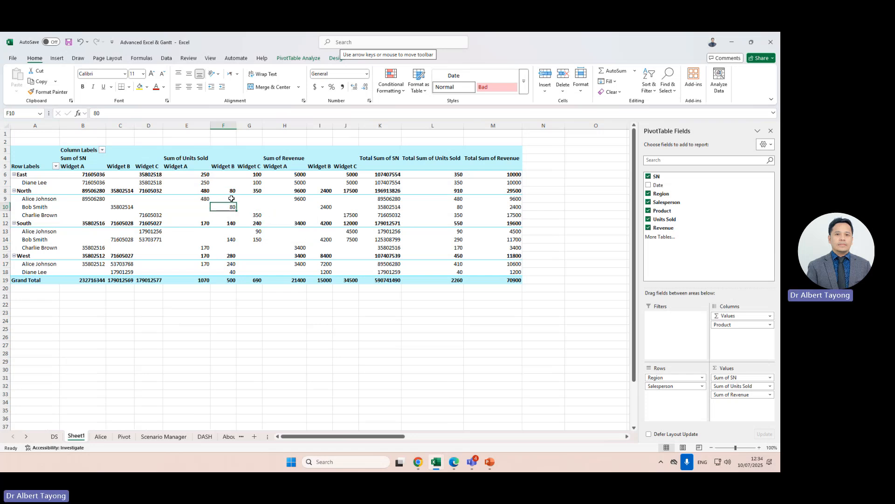
left_click(231, 199)
left_click(232, 215)
left_click(258, 215)
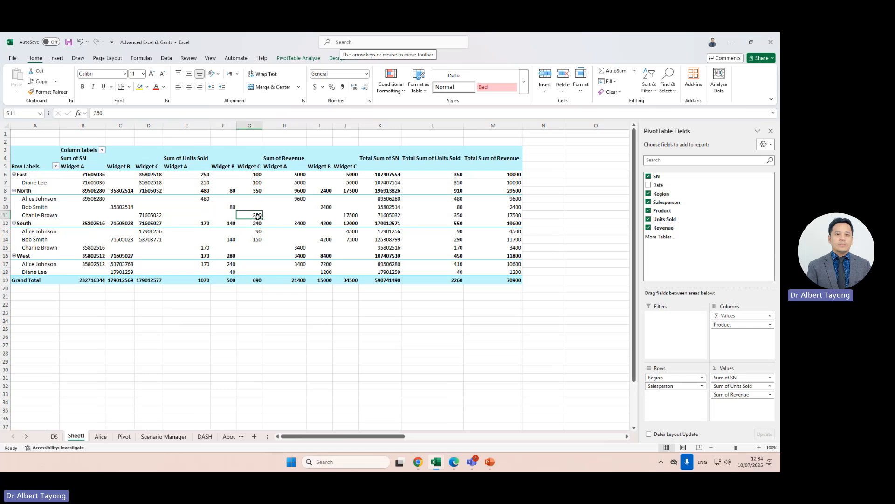
Check the North salespeople's revenue figures against the pivot table's total columns.
left_click_drag(300, 217, 300, 210)
left_click(302, 198)
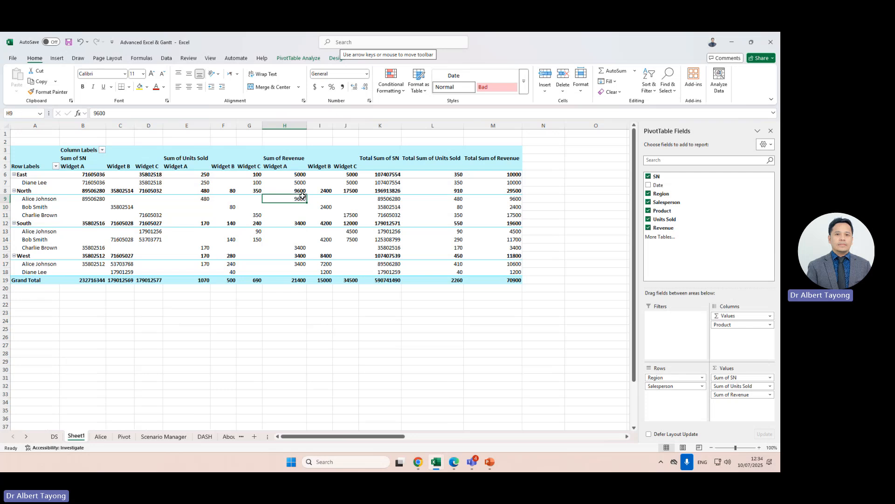
left_click(385, 221)
left_click(490, 247)
left_click(461, 215)
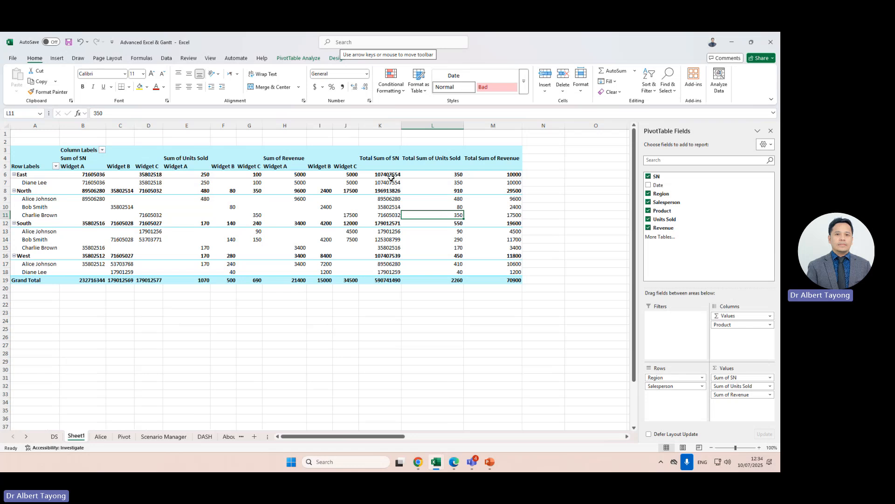
Compare the sums of the North salespeople's total units sold and total revenue with the region's subtotals.
left_click(396, 126)
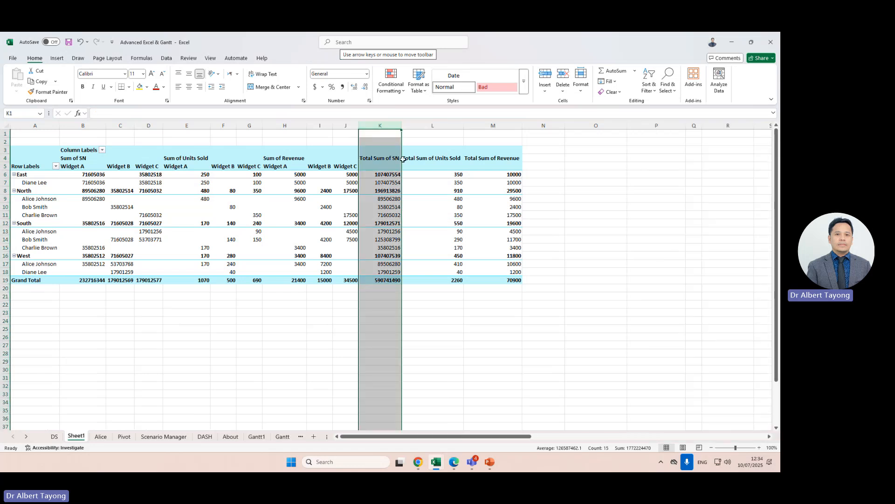
left_click(390, 207)
left_click(457, 207)
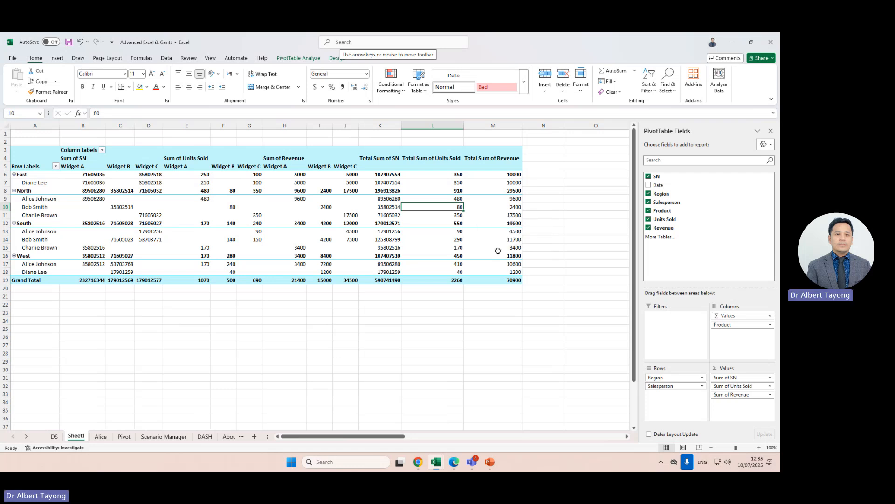
left_click(456, 217)
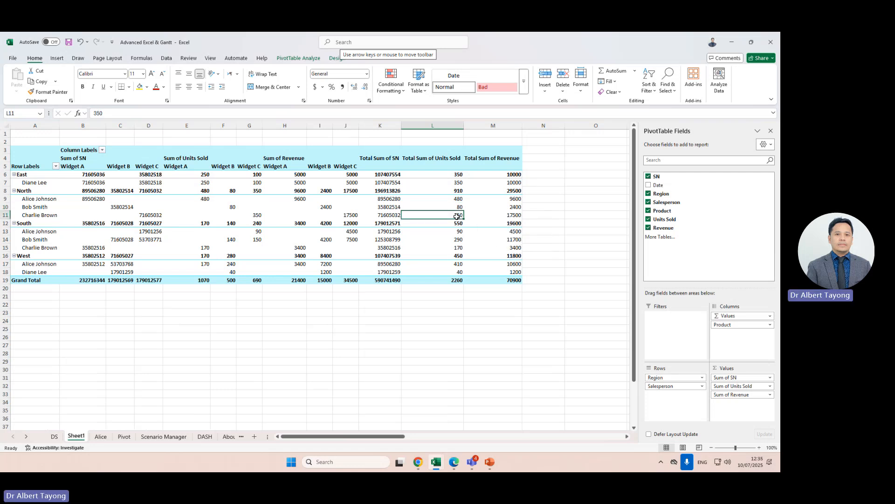
left_click_drag(456, 217, 455, 198)
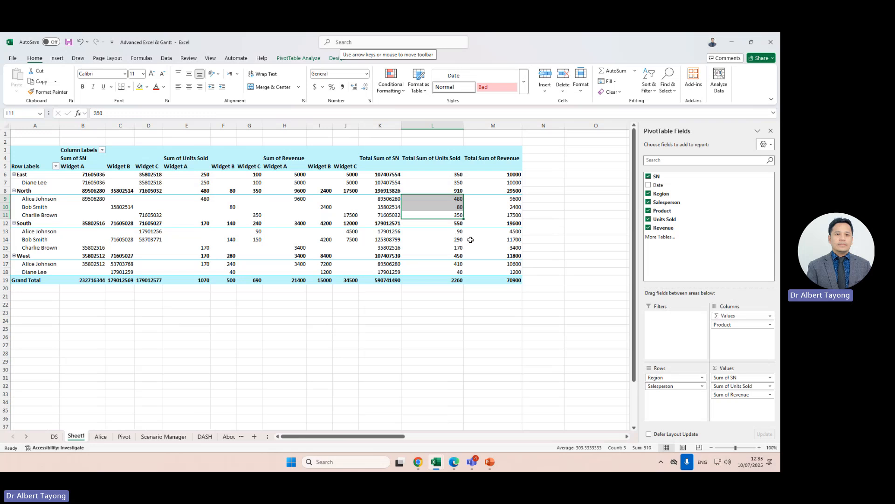
mouse_move(447, 192)
left_click_drag(511, 201, 513, 215)
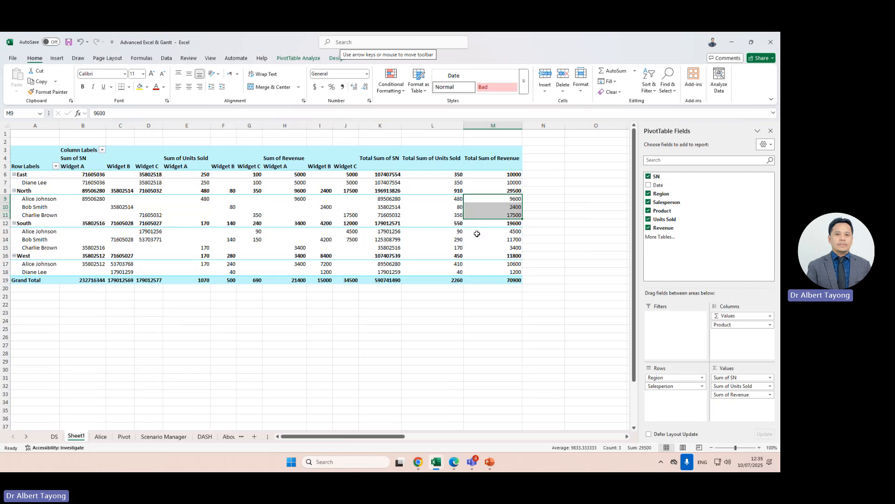
Highlight the East, North, South and West subtotals in the Total Sum of Revenue column with yellow fill.
left_click(5, 223)
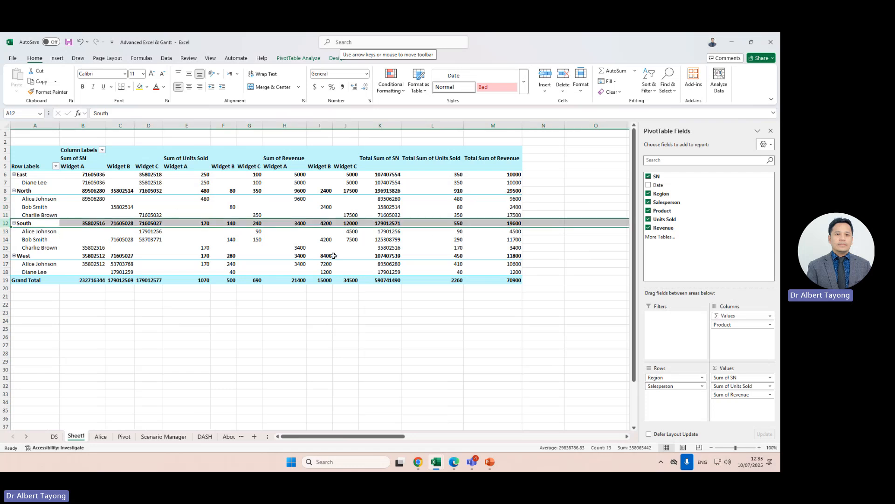
left_click(512, 223)
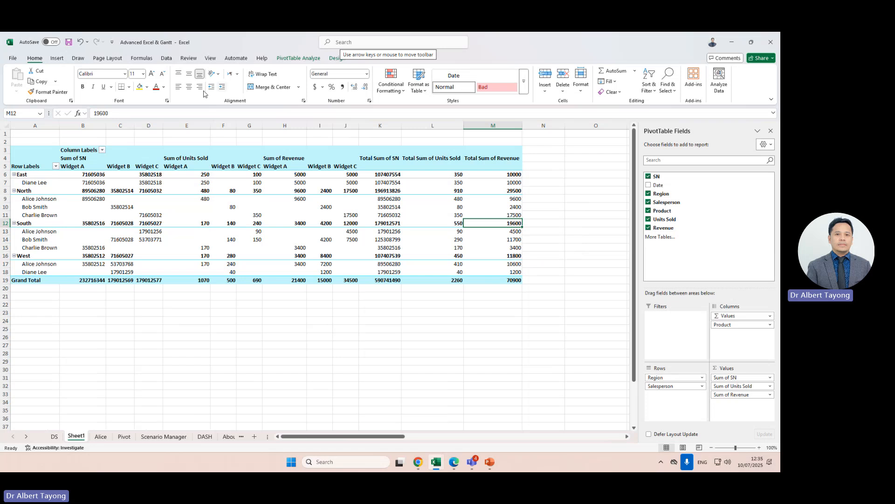
left_click(139, 87)
left_click(516, 193)
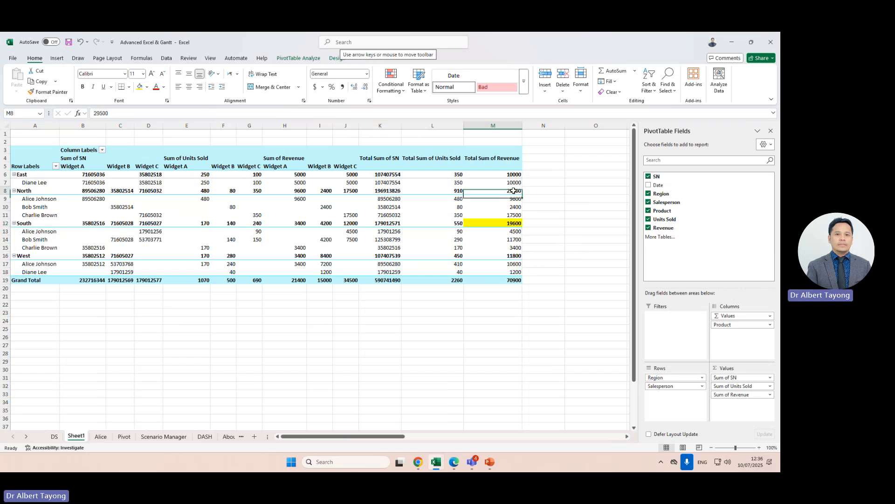
left_click(139, 87)
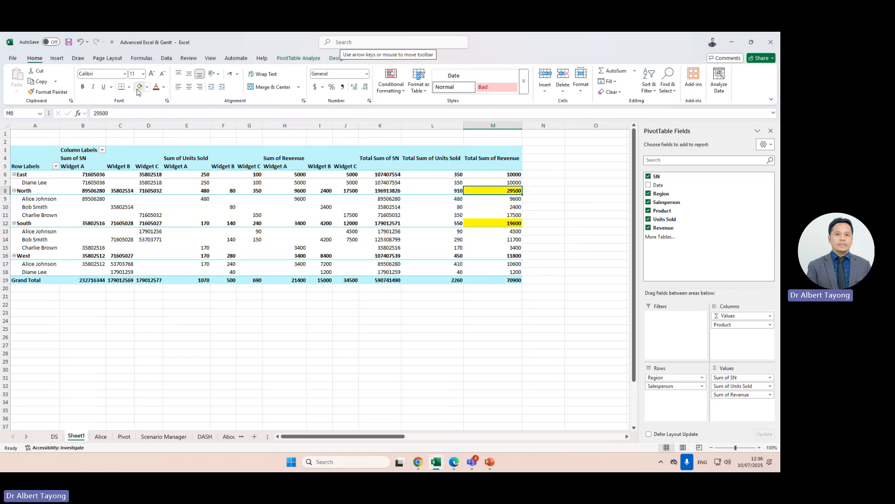
left_click(513, 174)
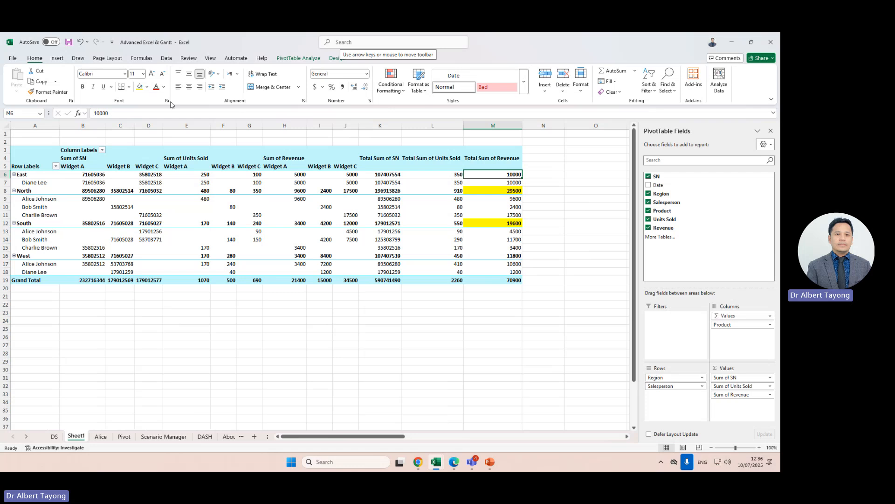
left_click(139, 87)
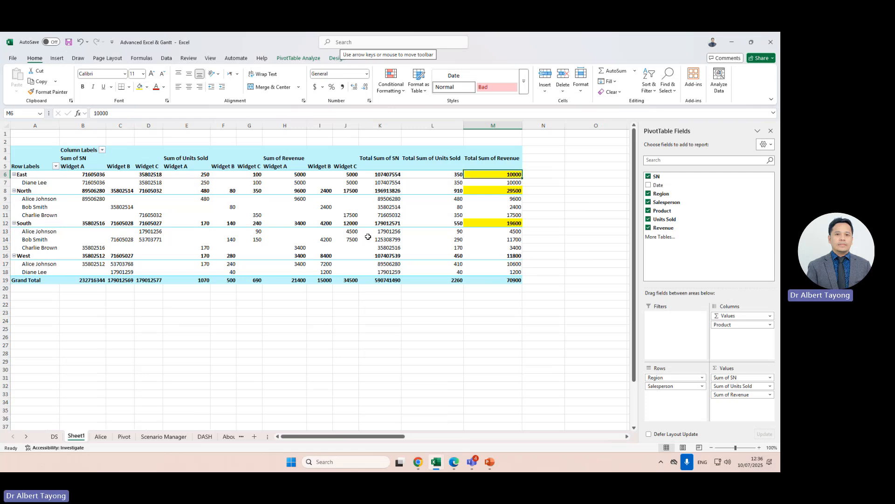
left_click(499, 257)
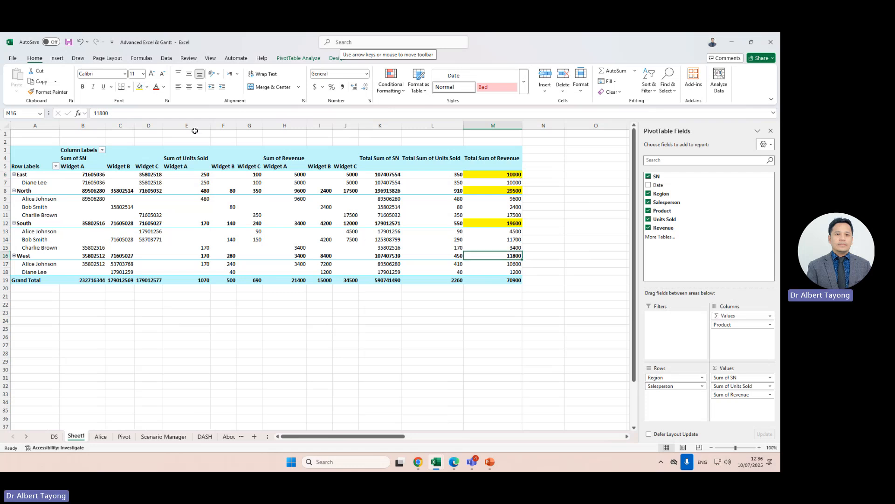
left_click(140, 87)
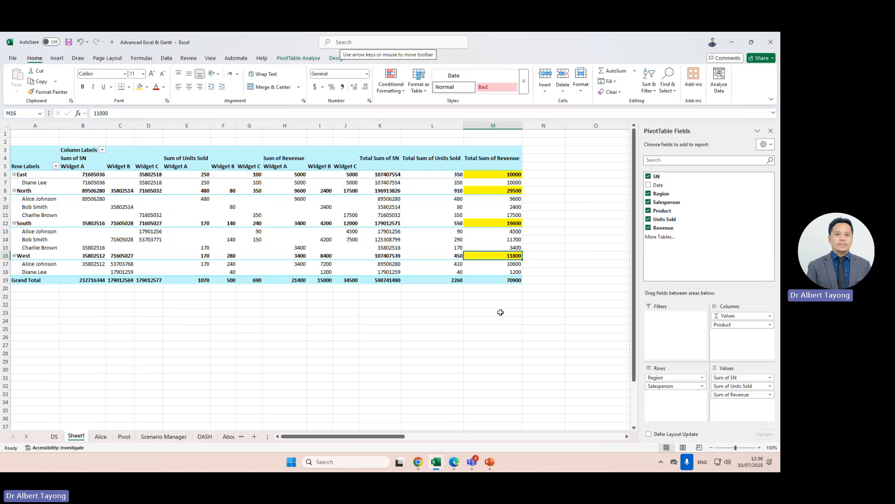
Compare the sum of the four highlighted regional revenue subtotals with the grand total revenue.
left_click(516, 278)
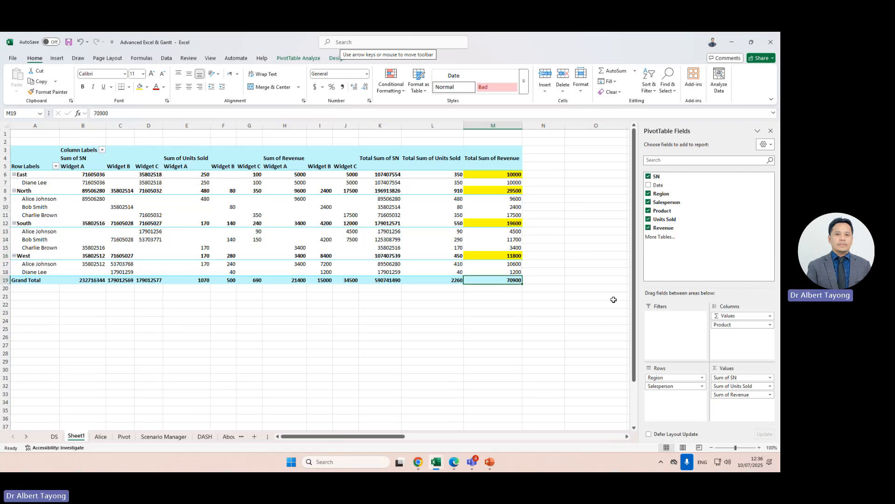
left_click(514, 174)
left_click(512, 192, "ctrl")
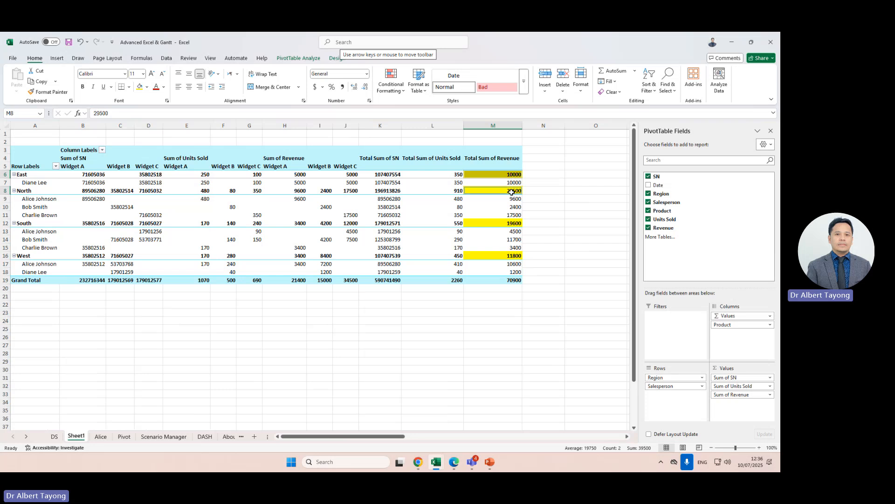
left_click(507, 222, "ctrl")
left_click(508, 255, "ctrl")
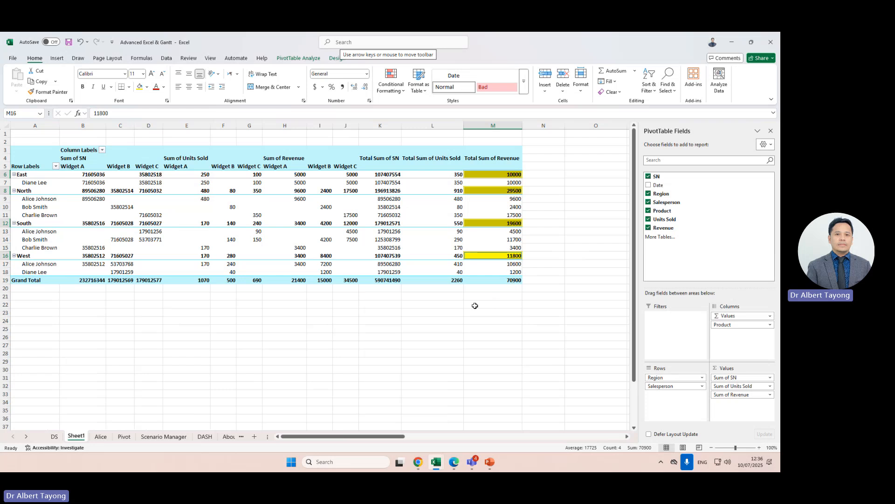
Fill the East, North, South and West subtotals in the Total Sum of Units Sold column with yellow.
left_click(452, 280)
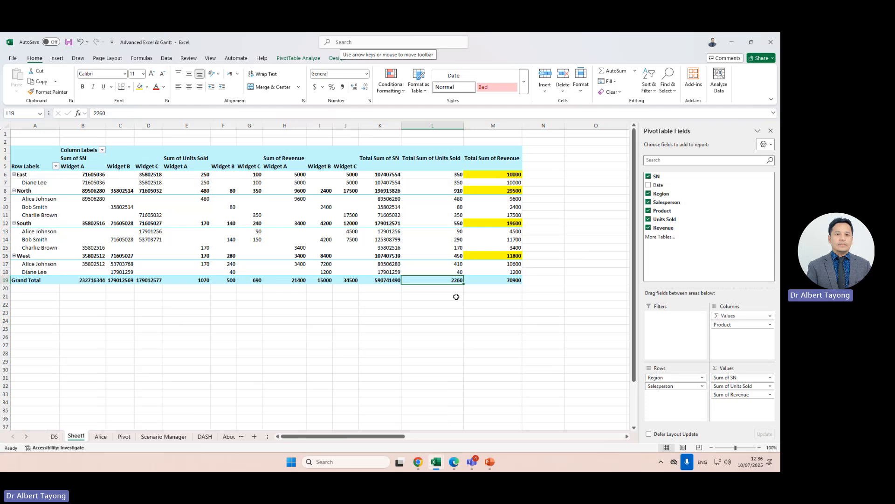
left_click(454, 173)
left_click(139, 86)
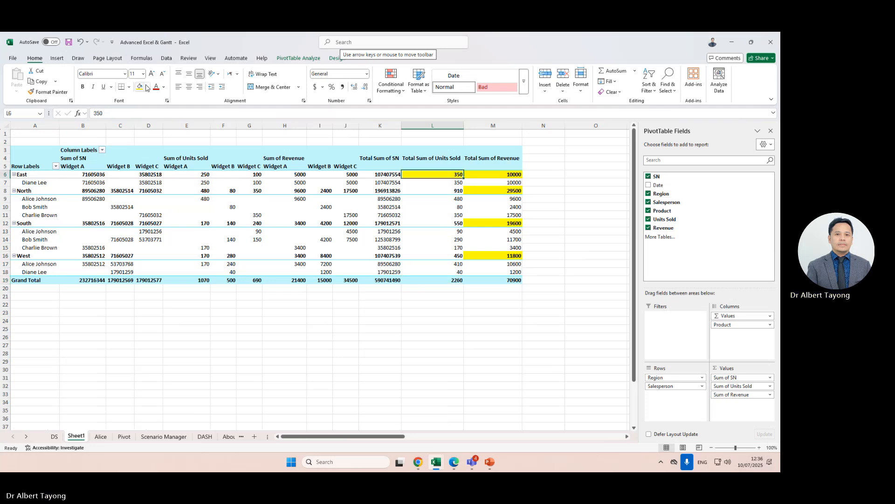
left_click(435, 190)
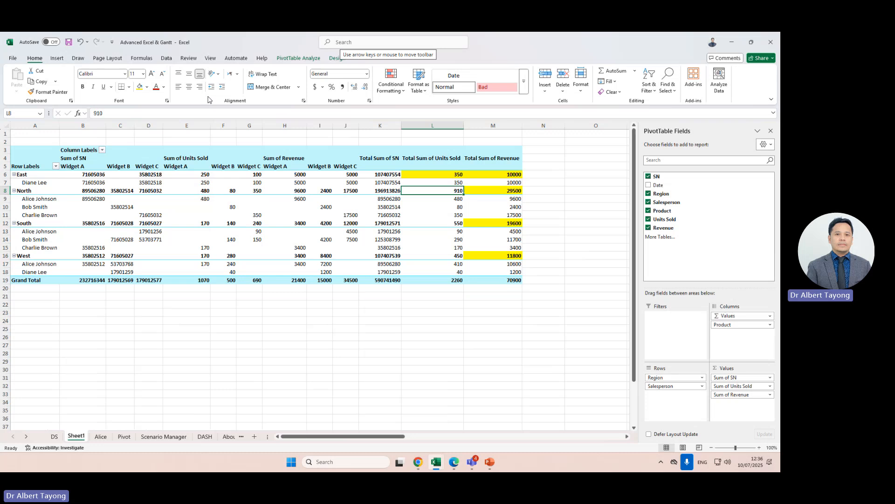
left_click(139, 87)
left_click(441, 222)
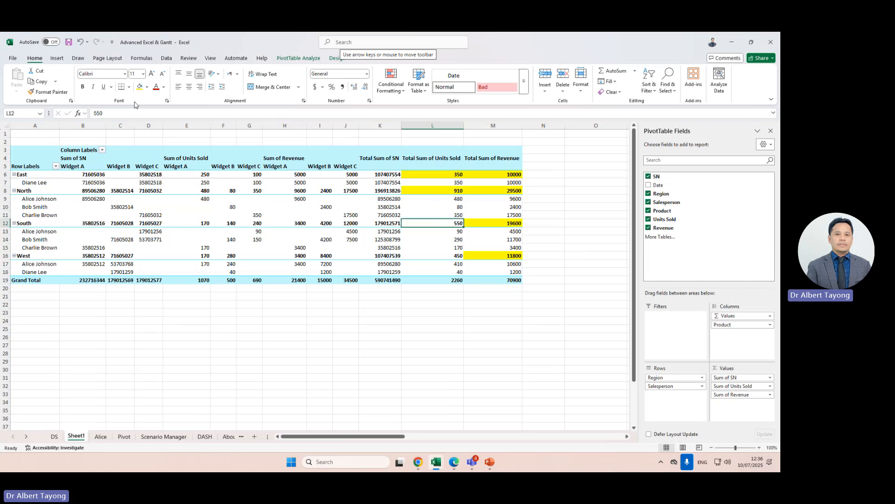
left_click(139, 87)
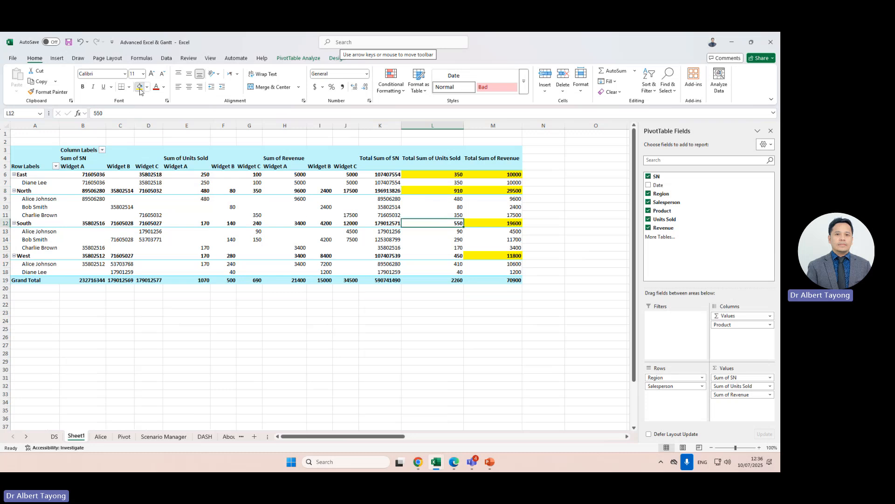
left_click(445, 255)
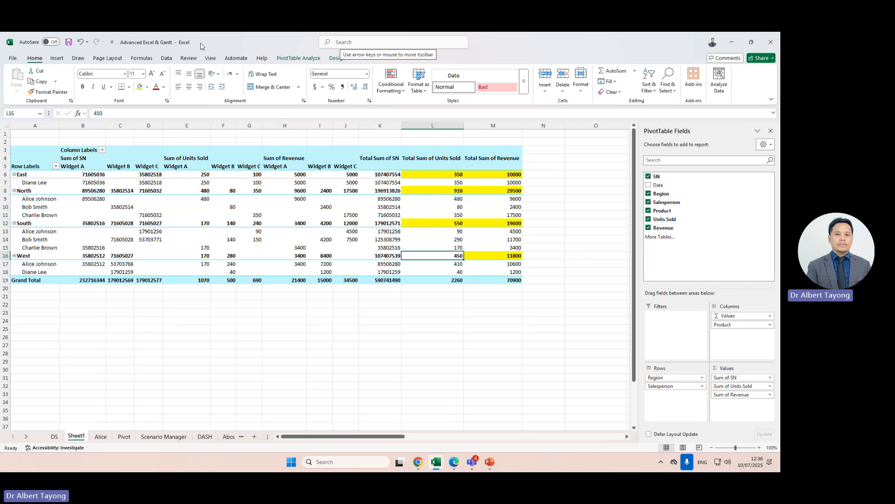
left_click(140, 87)
Compare the sum of the four regional units sold subtotals with the grand total of units sold.
left_click(443, 176)
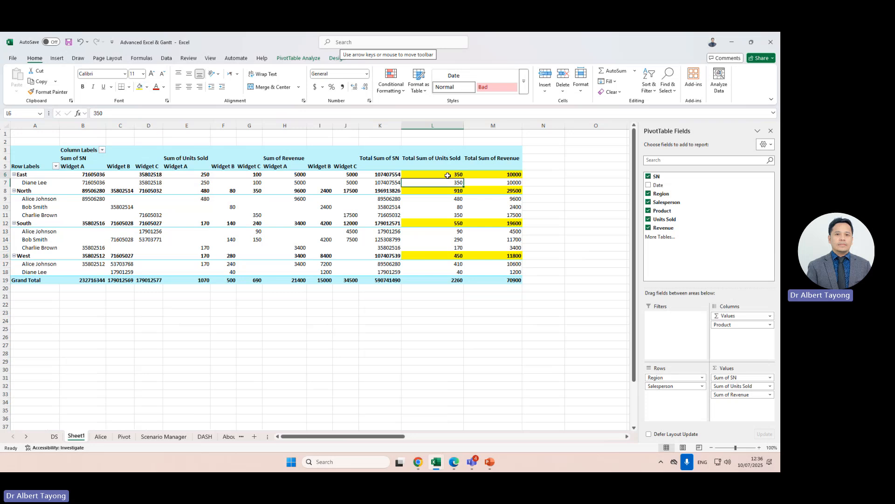
left_click(444, 191, "ctrl")
left_click(449, 224, "ctrl")
left_click(453, 256, "ctrl")
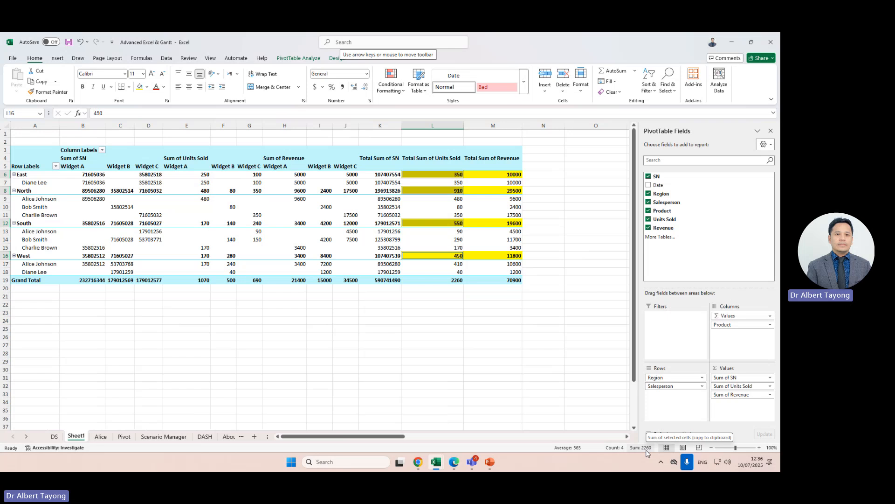
left_click(449, 285)
left_click(284, 239)
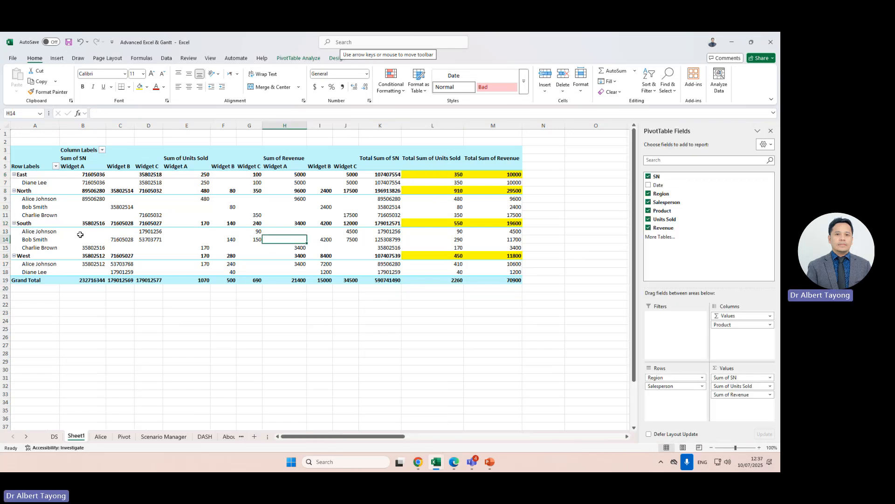
Review the complete pivot table report from its header rows down to the Grand Total row.
left_click_drag(31, 166, 470, 272)
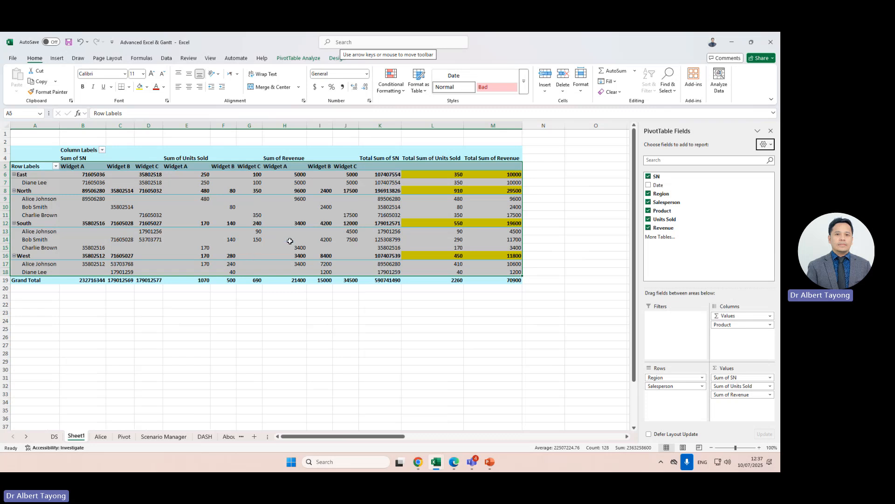
mouse_move(290, 241)
left_click(374, 272)
left_click_drag(503, 278, 2, 150)
left_click(196, 223)
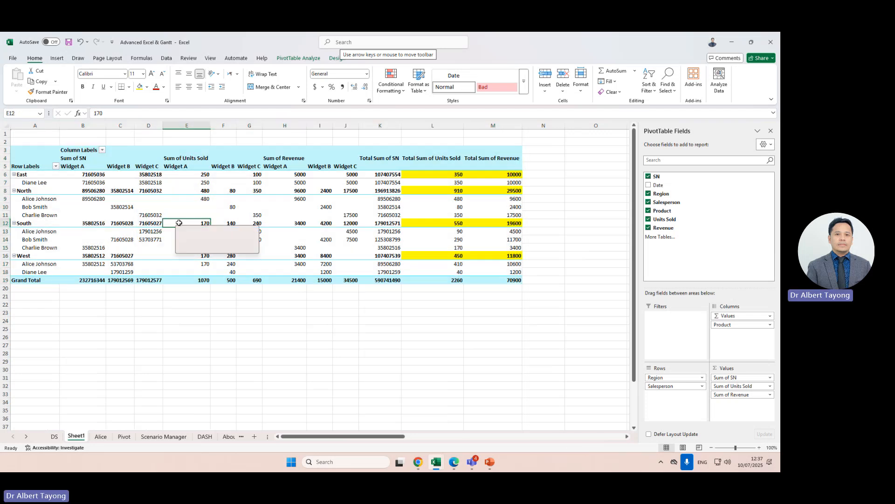
left_click(357, 280)
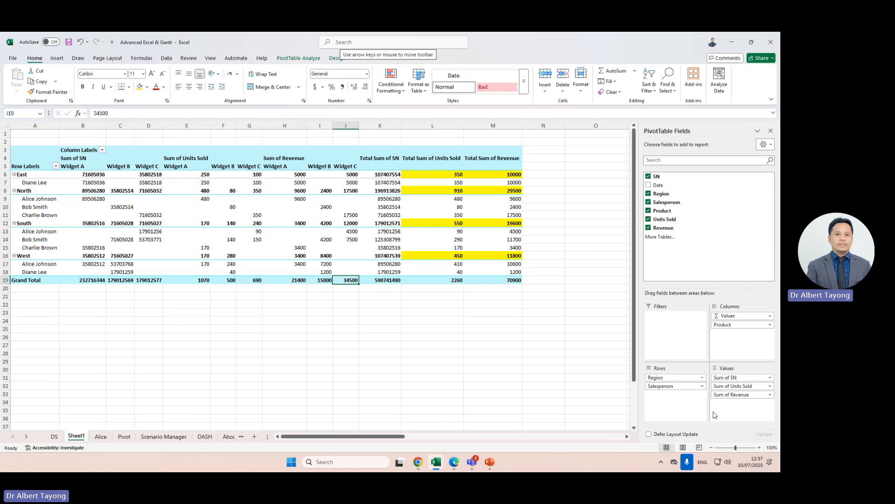
left_click(338, 336)
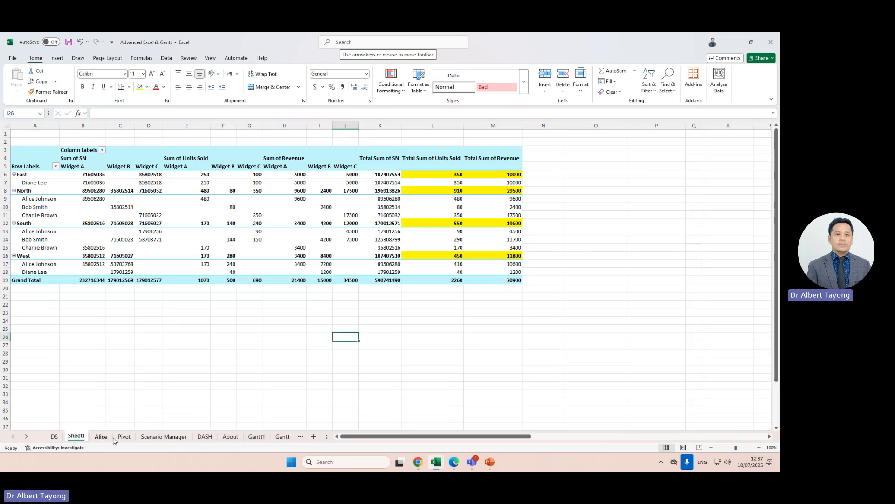
Select the whole sales data table on the Pivot sheet, from the SN to Revenue headers down to the last record.
left_click(124, 436)
left_click(441, 269)
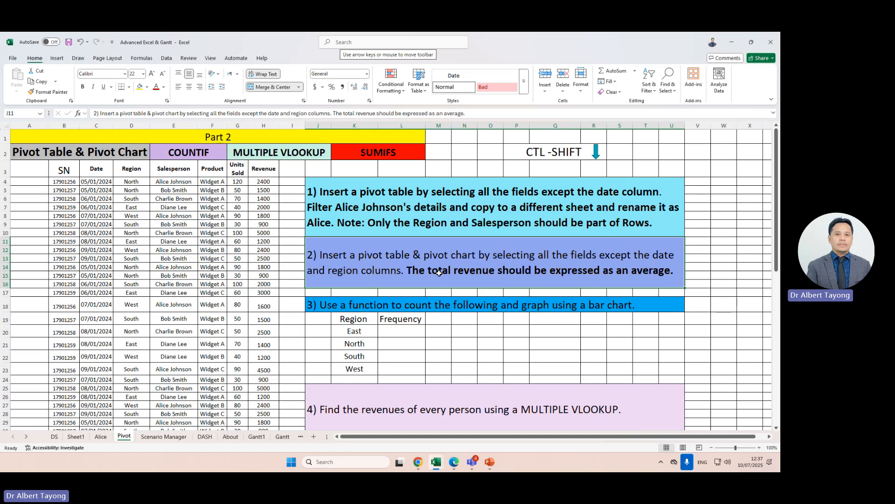
left_click(179, 250)
left_click_drag(73, 175, 263, 171)
left_click(210, 205)
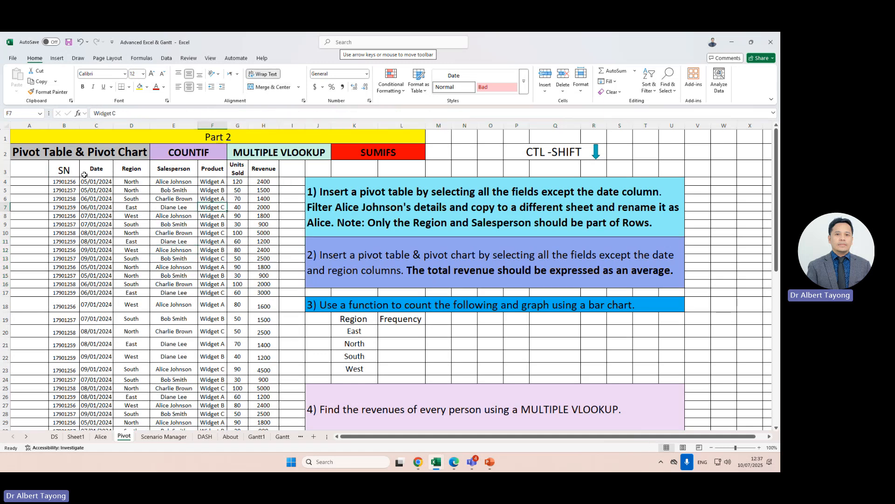
left_click_drag(61, 171, 264, 170)
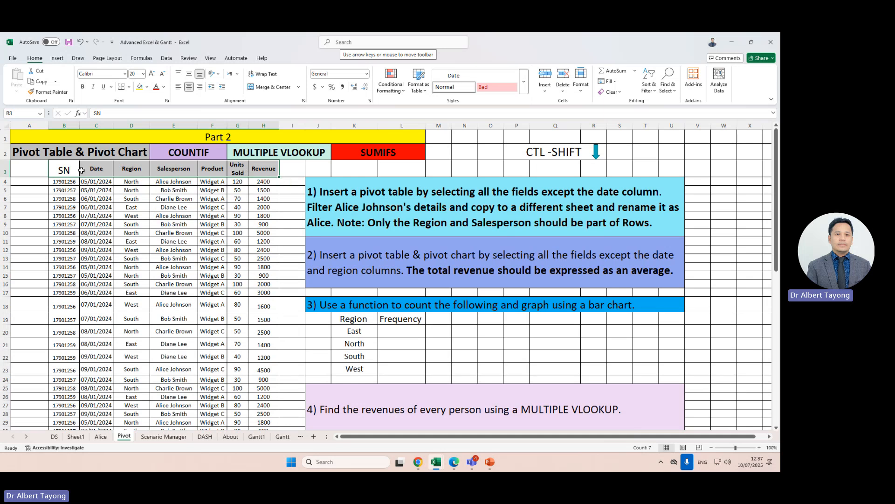
left_click_drag(66, 170, 266, 173)
key("ctrl+shift+Down")
scroll(187, 280, "up", 10)
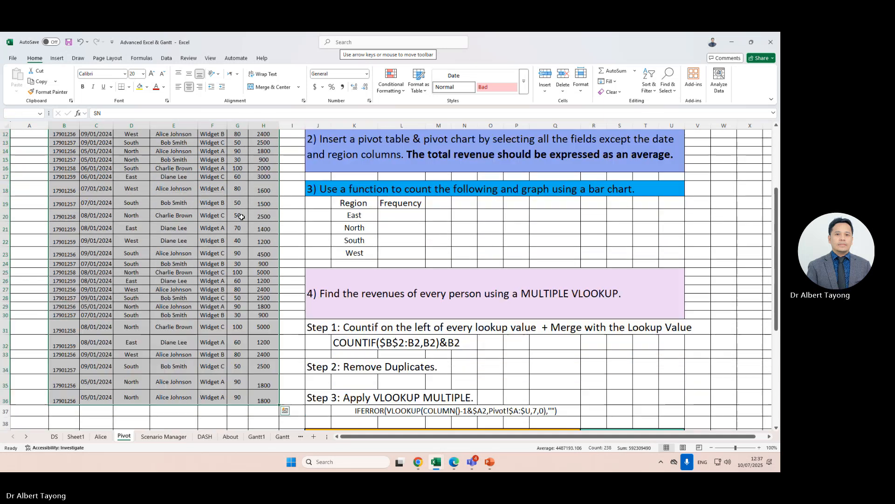
Insert a combined pivot chart and pivot table from the selected data on a new worksheet, and place the chart closer to the table.
left_click(58, 58)
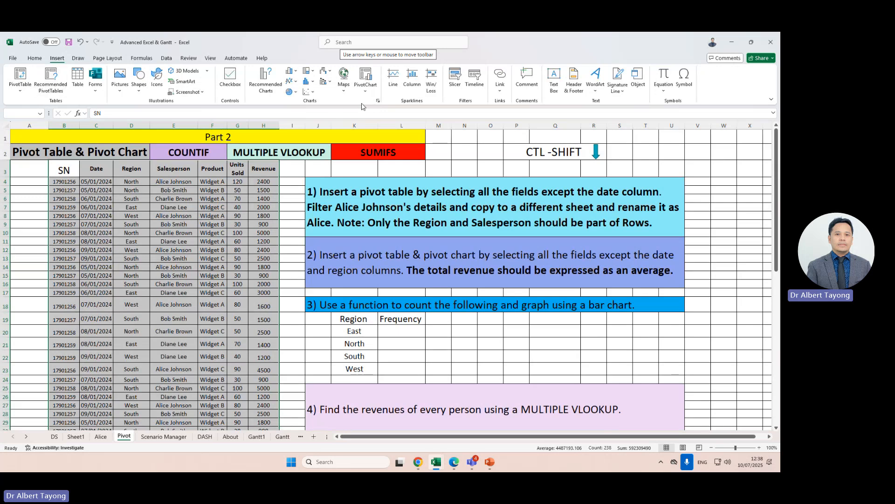
left_click(366, 79)
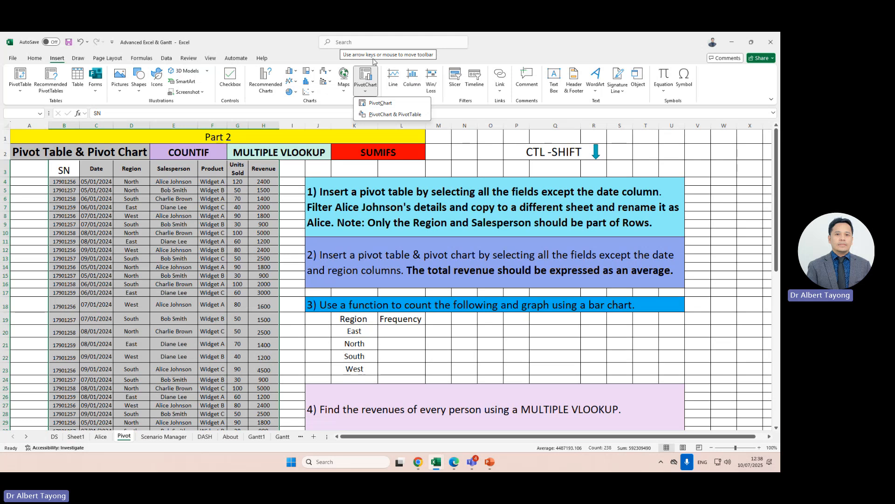
left_click(400, 115)
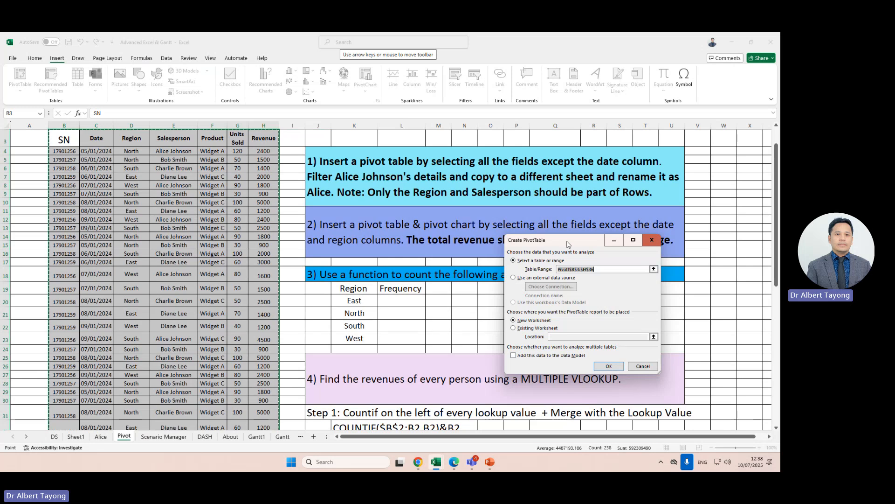
left_click_drag(565, 260, 192, 259)
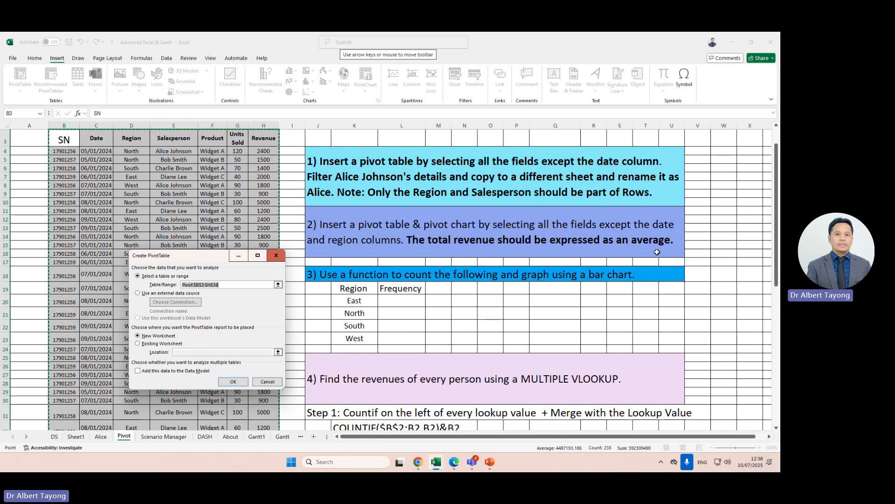
left_click(235, 383)
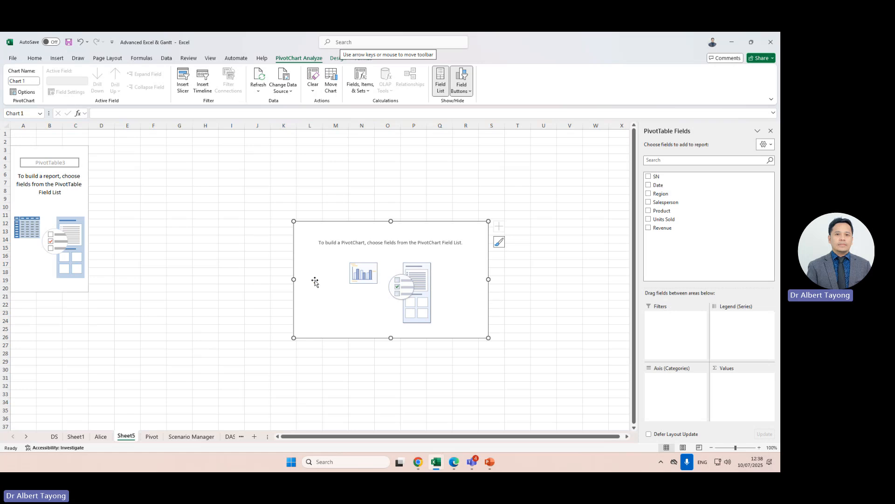
left_click_drag(328, 221, 218, 180)
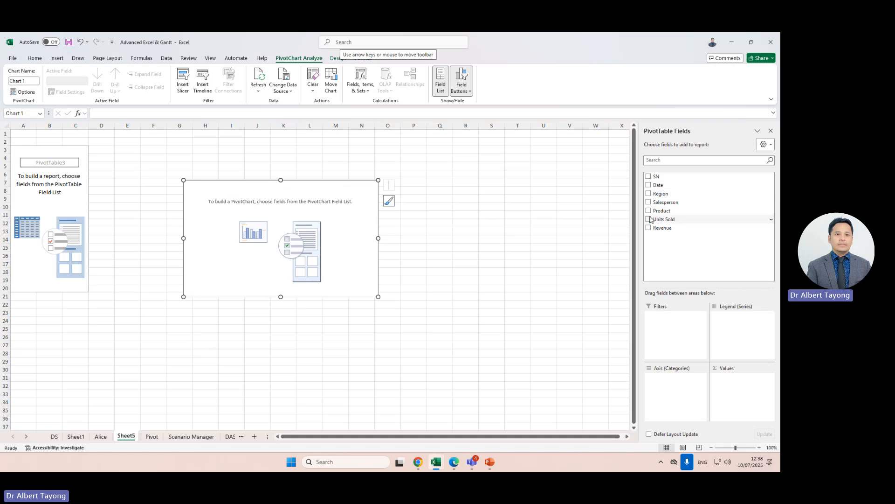
Include SN, Salesperson, Product, Units Sold and Revenue in the pivot report, leaving out Date and Region.
left_click(648, 186)
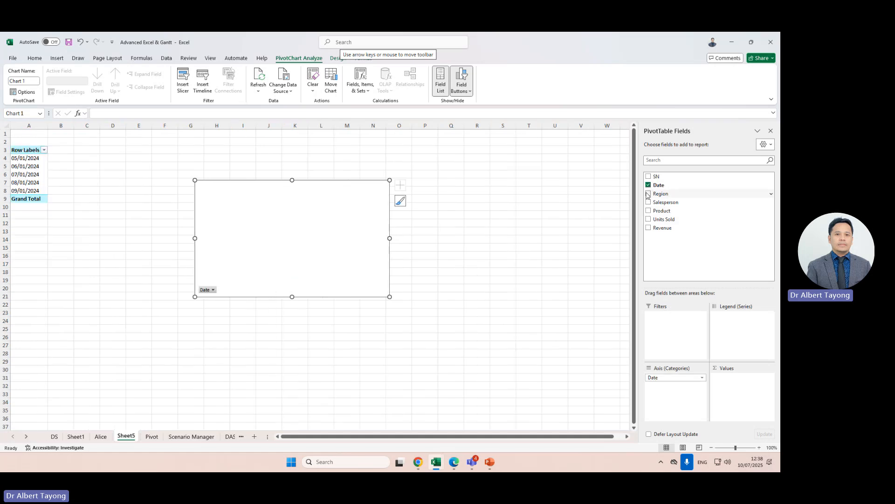
left_click(648, 194)
left_click(648, 177)
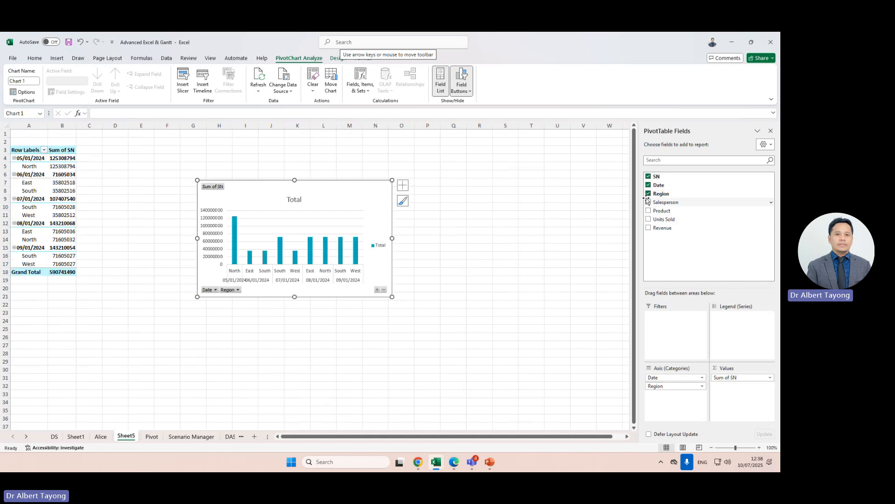
left_click(648, 185)
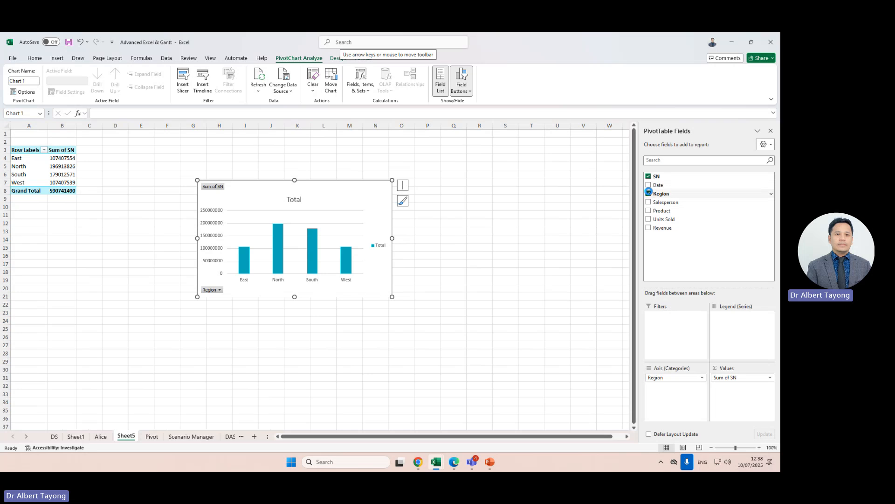
left_click(648, 193)
left_click(649, 202)
left_click(649, 211)
left_click(648, 220)
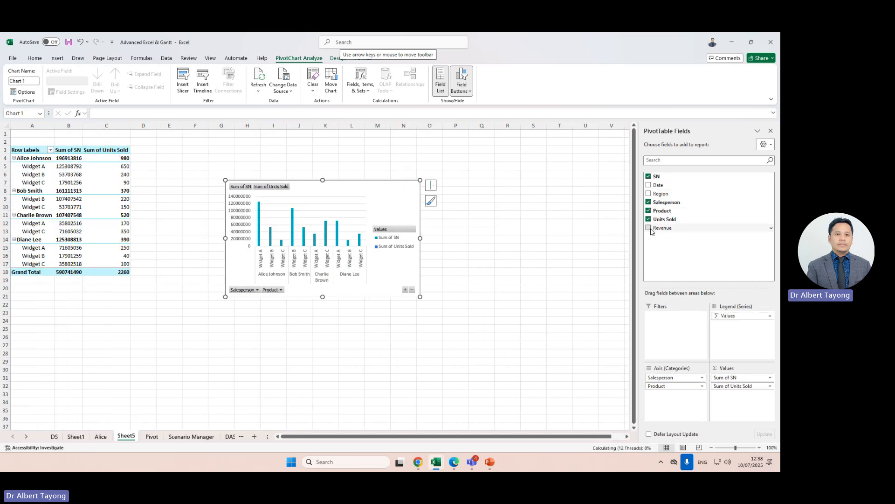
left_click(649, 228)
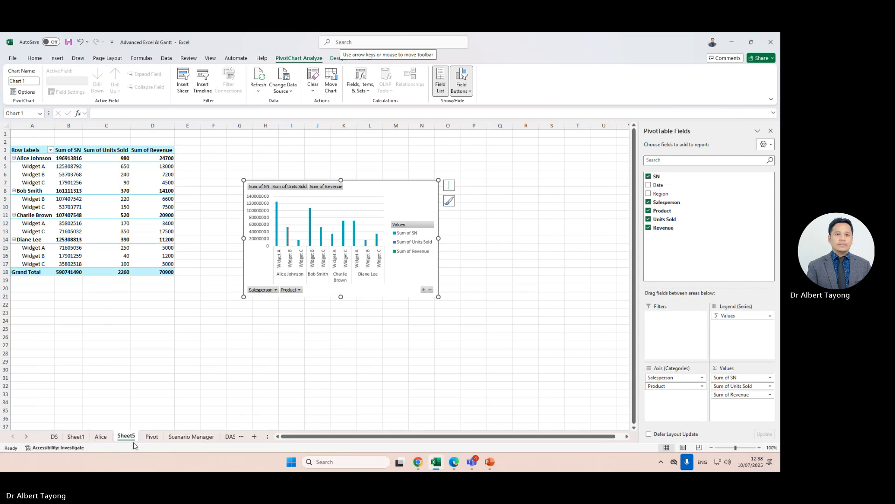
Check the task text and the Sheet1 layout, and move Product from the axis categories to the legend series on Sheet5.
left_click(151, 436)
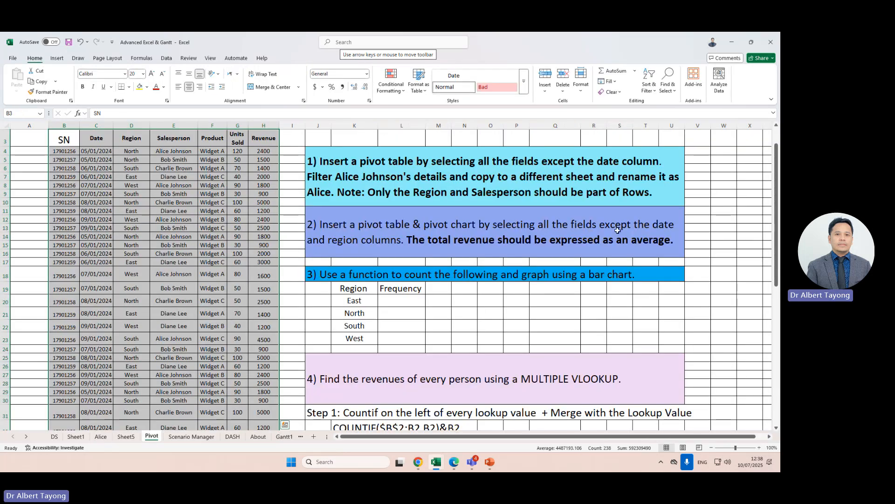
left_click(76, 436)
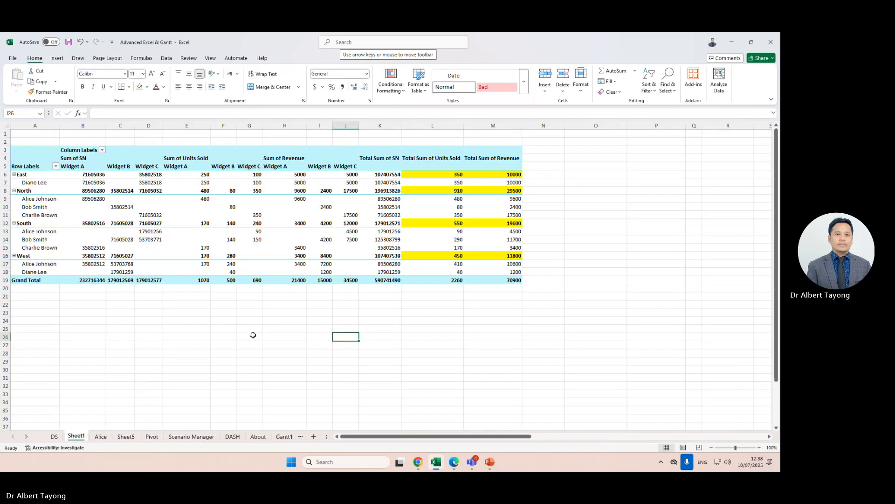
left_click(125, 436)
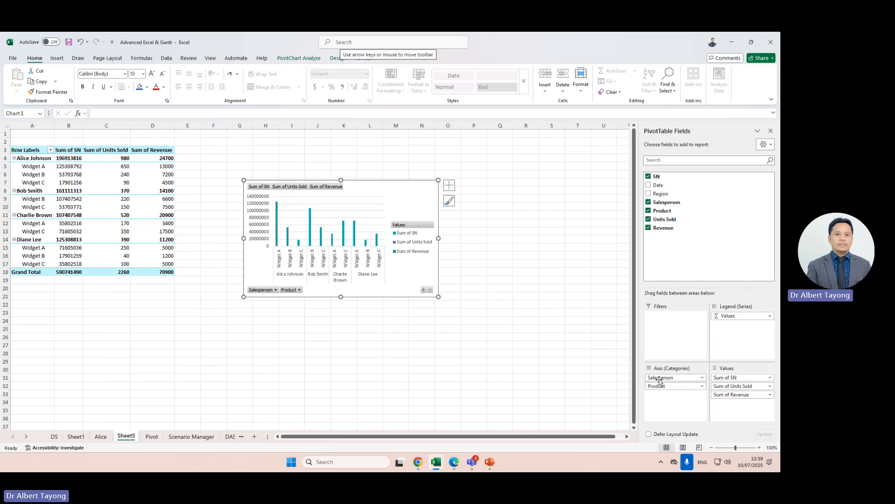
left_click_drag(676, 385, 735, 356)
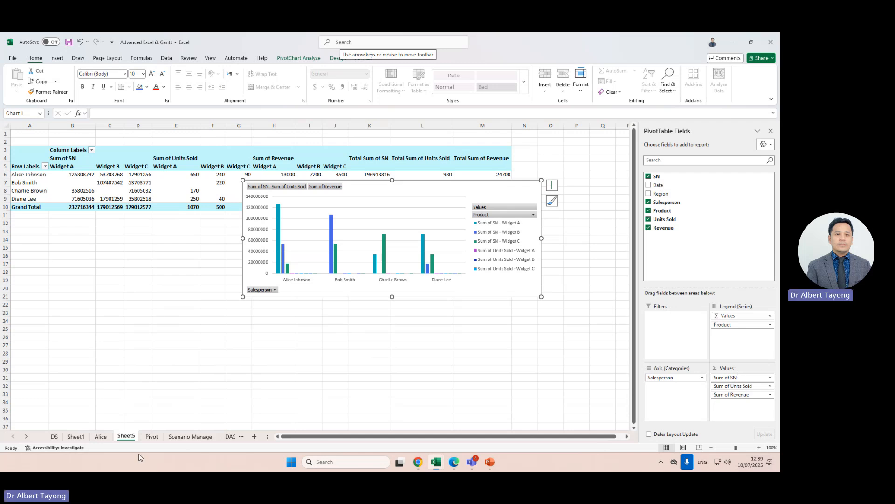
Reread task 2 on the Pivot sheet, and swap the Sheet5 fields so Product is the axis category and Salesperson the legend series.
left_click(152, 436)
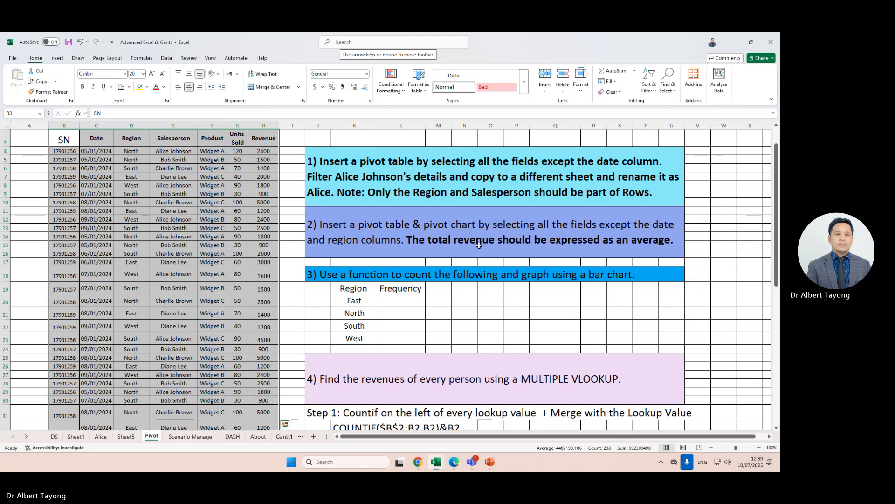
left_click(478, 246)
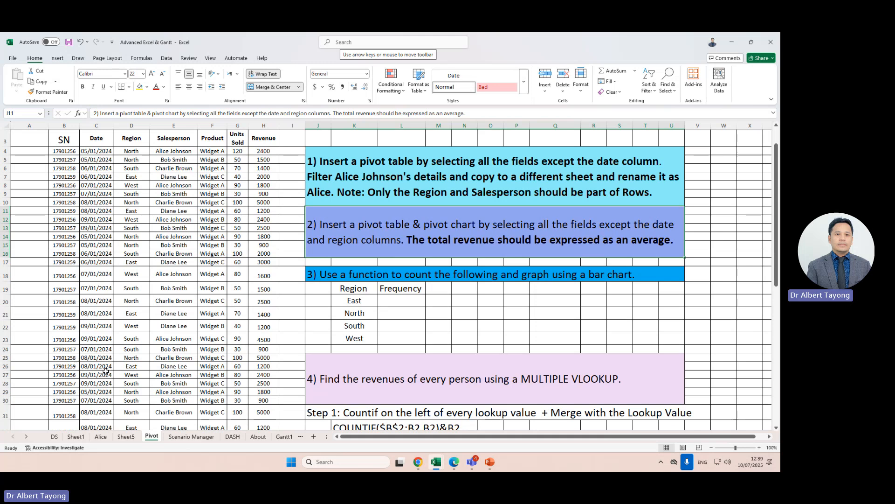
left_click(126, 437)
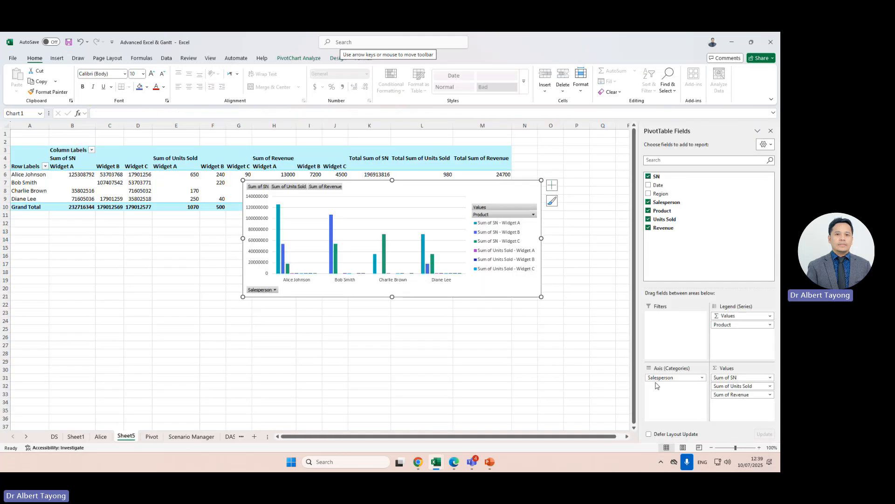
left_click_drag(675, 372, 720, 347)
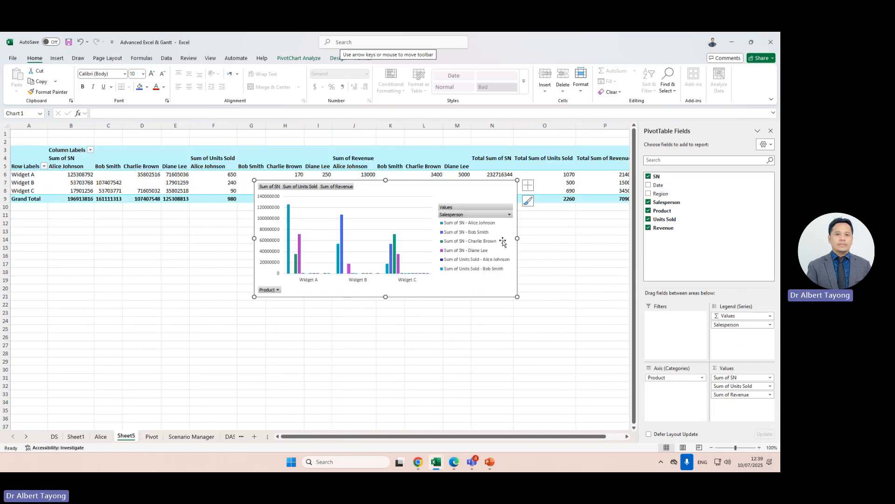
Enlarge the pivot chart by widening it on both sides and extending it downward.
left_click_drag(517, 237, 581, 254)
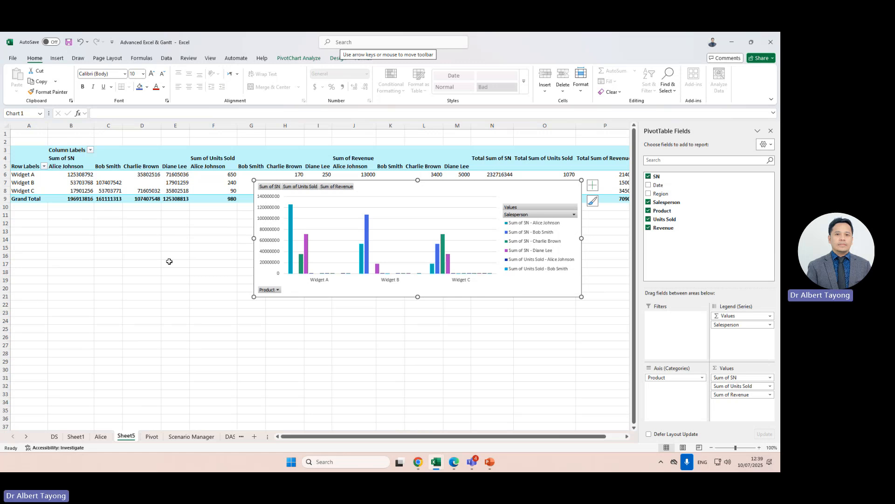
left_click_drag(254, 238, 181, 238)
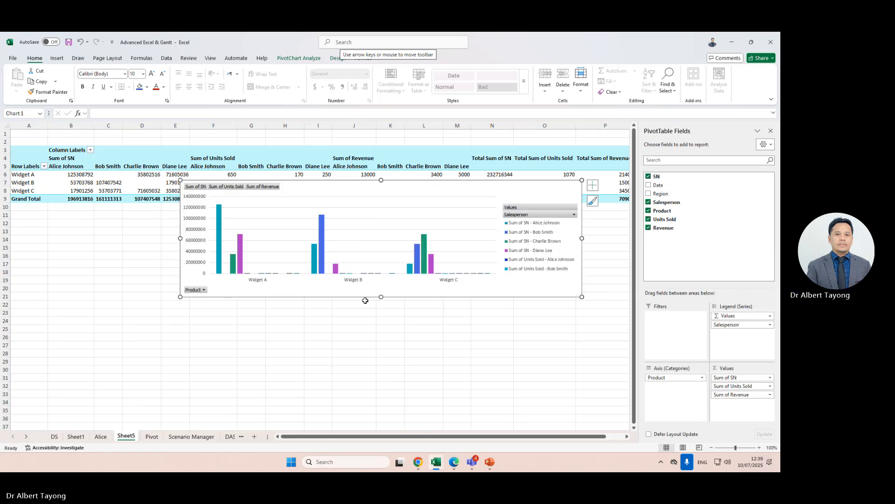
left_click_drag(380, 297, 381, 331)
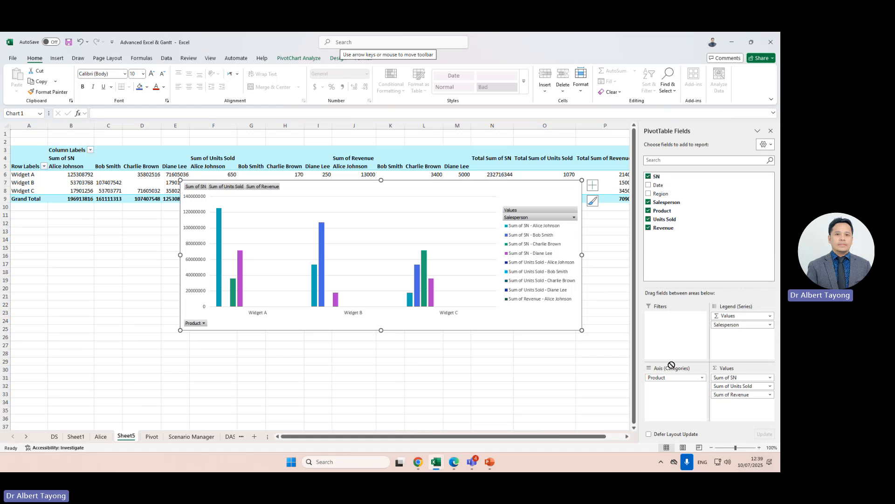
Return Salesperson to the axis categories and Product to the legend series, and move the chart below the pivot table's headers.
left_click_drag(730, 328, 757, 336)
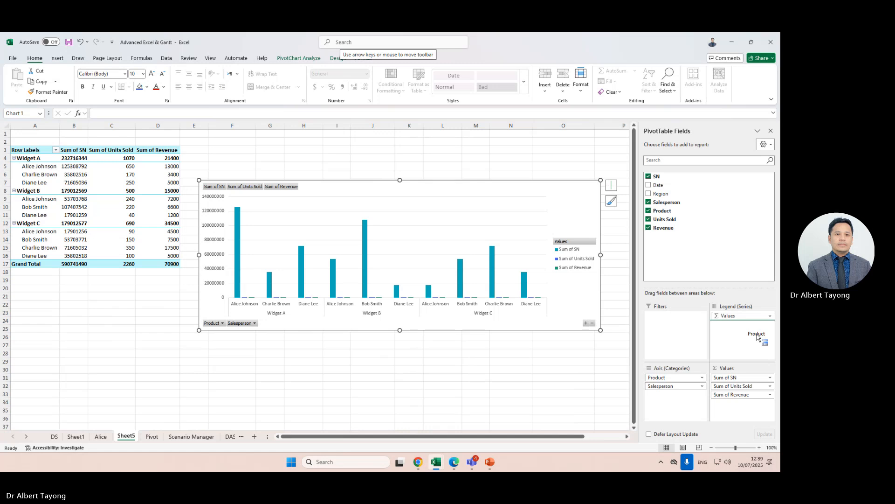
left_click_drag(757, 337, 757, 336)
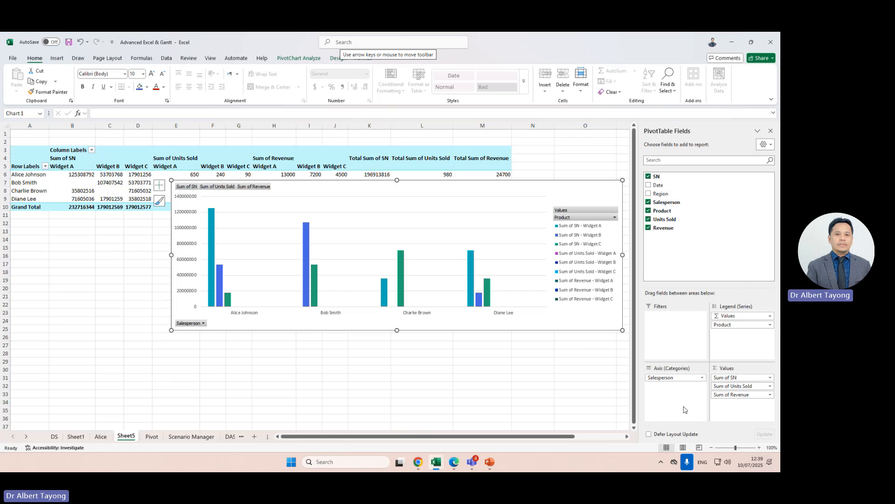
left_click_drag(426, 192, 283, 236)
Remove SN from the pivot report, trying Product as an axis category before placing it in the legend series.
left_click_drag(731, 327, 673, 393)
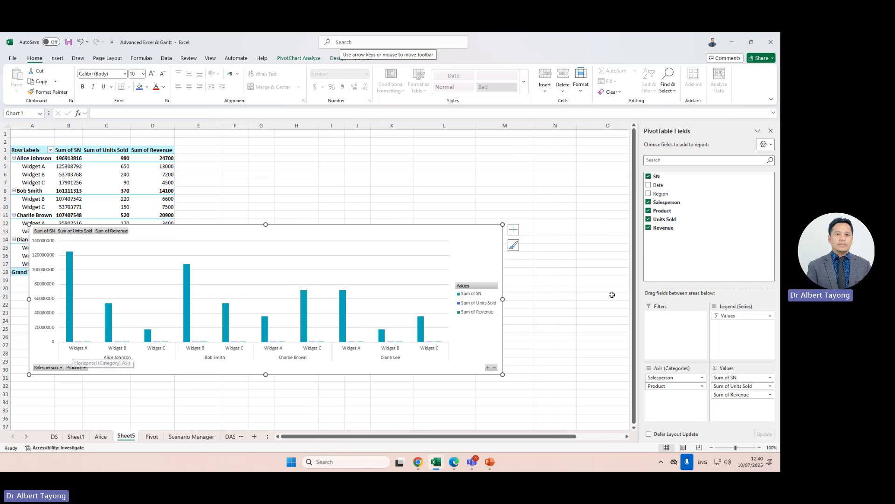
left_click(649, 177)
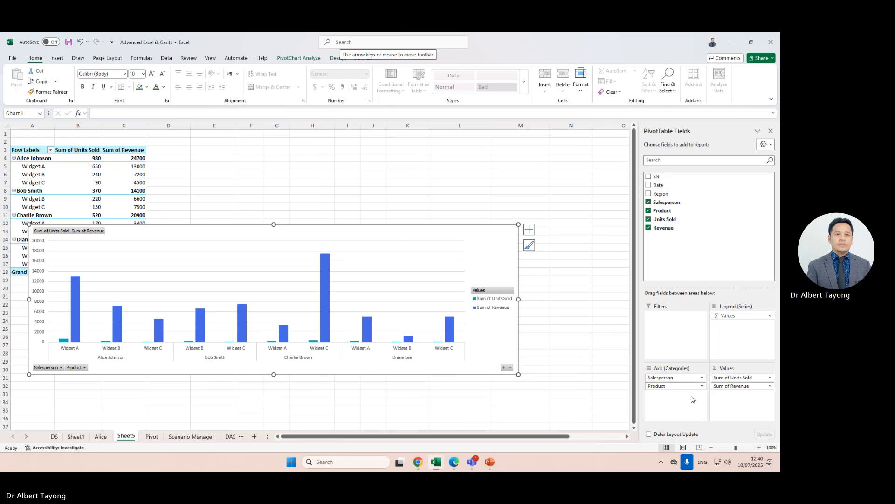
left_click_drag(676, 386, 726, 357)
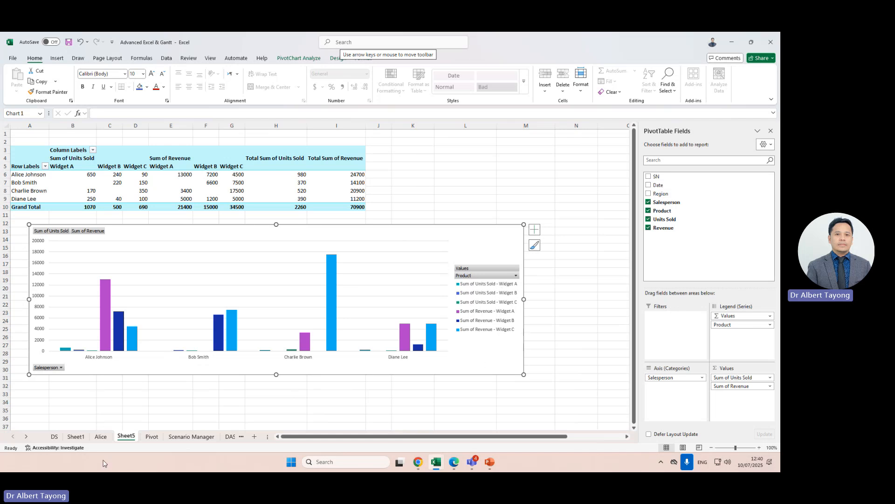
Reread task 2's requirement about average revenue on the Pivot sheet and return to Sheet5.
left_click(54, 437)
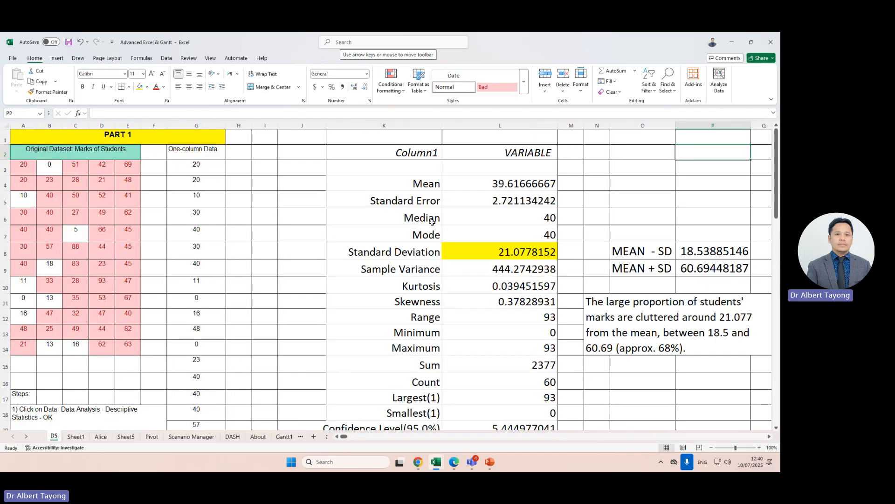
left_click(152, 436)
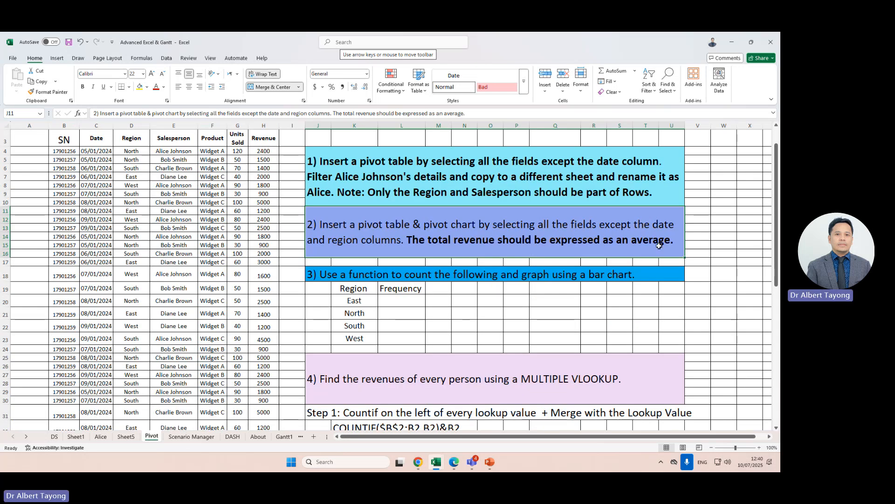
left_click(126, 437)
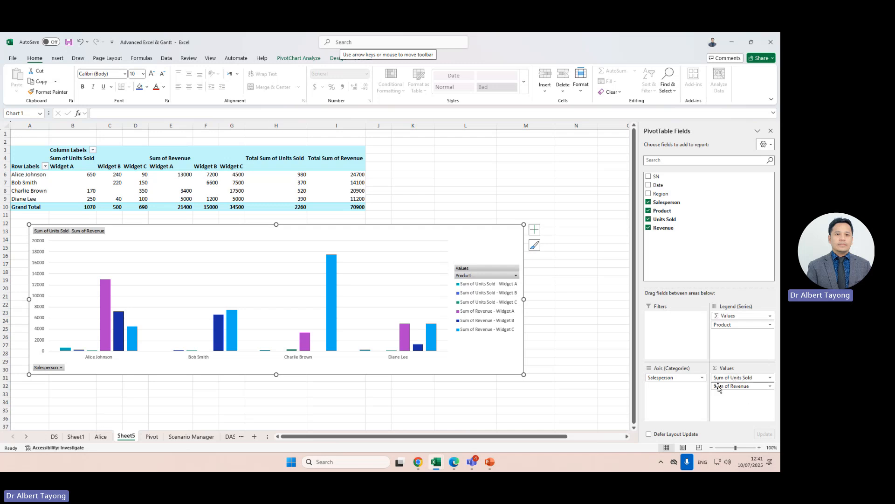
Change the Revenue value field to be summarized by Average instead of Sum in the Sheet5 pivot report.
left_click(770, 386)
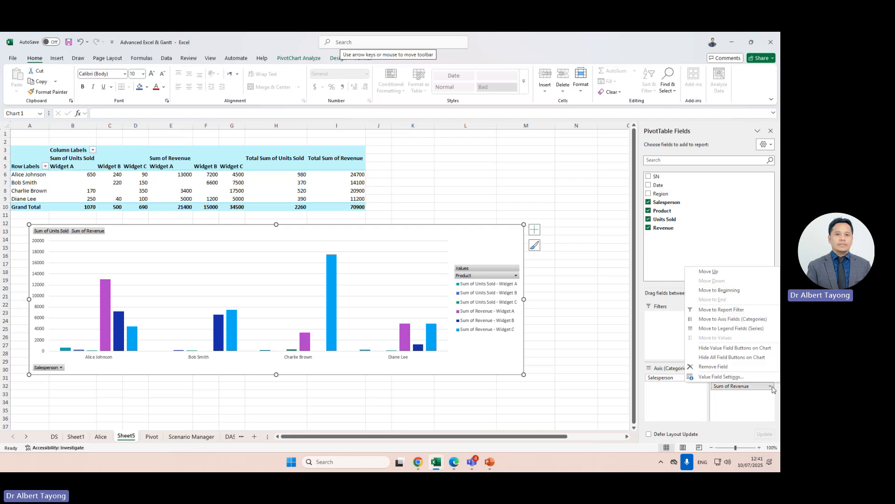
left_click(706, 378)
left_click(152, 339)
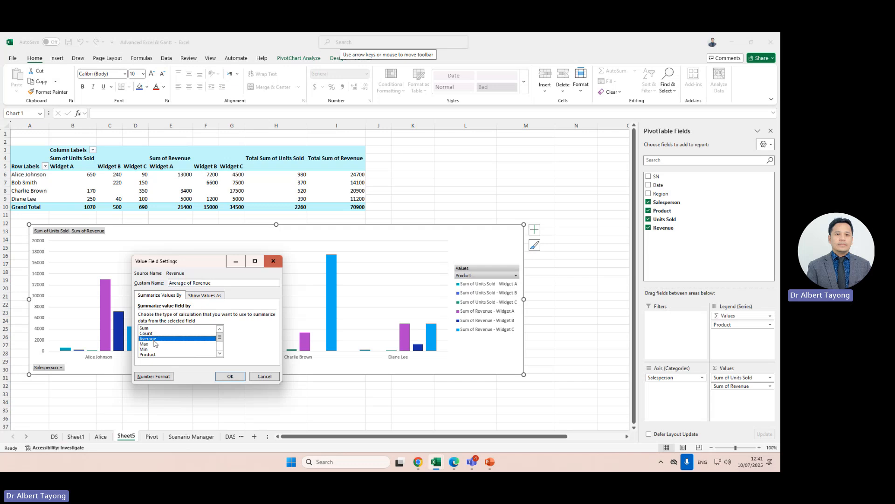
scroll(154, 346, "down", 2)
left_click(153, 345)
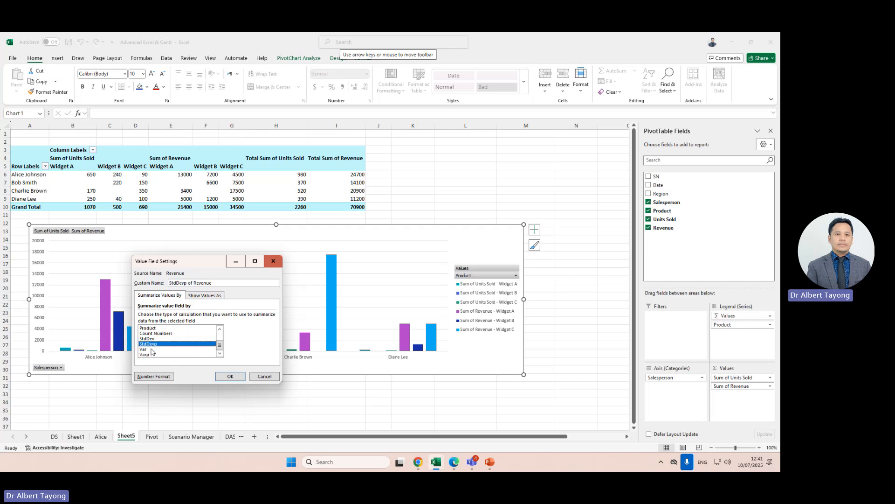
scroll(154, 345, "up", 2)
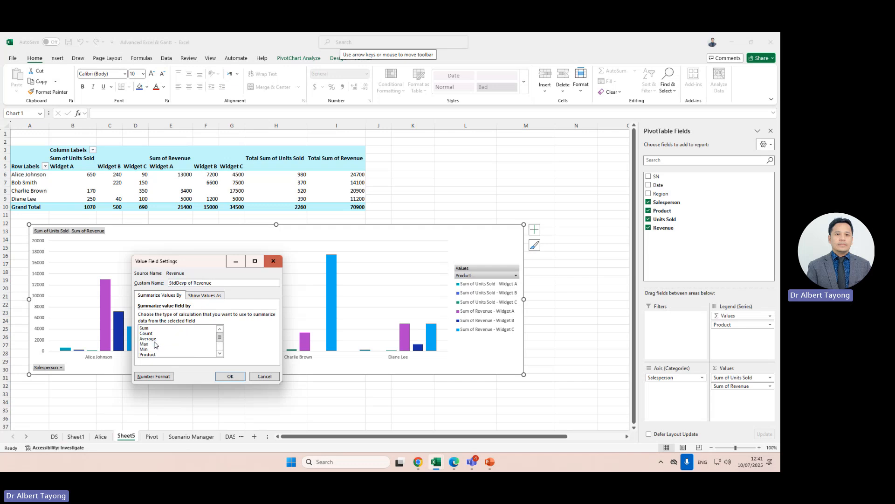
left_click(155, 344)
key("Up")
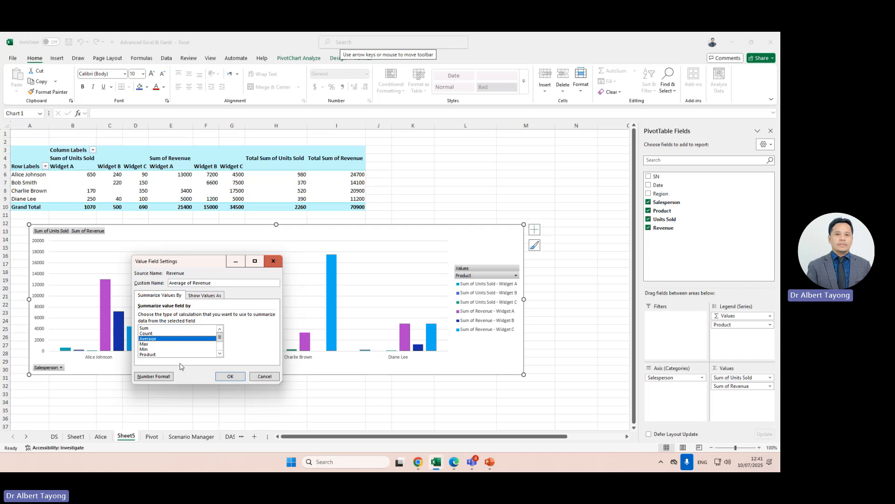
left_click(227, 376)
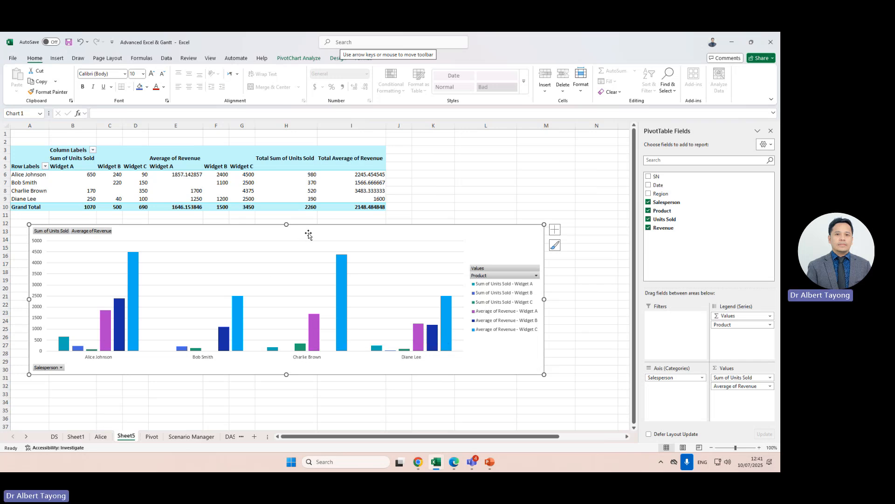
Apply the quick layout with a chart title, vertical axis title and data table to the pivot chart.
left_click(338, 58)
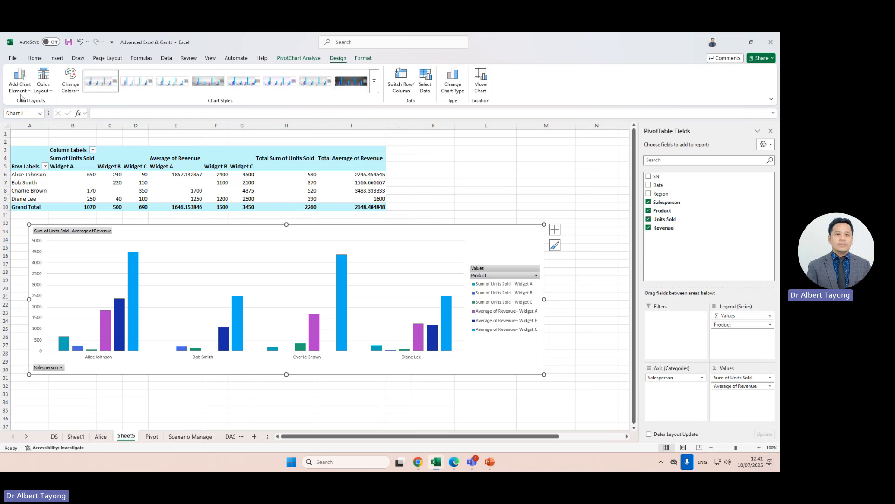
left_click(42, 86)
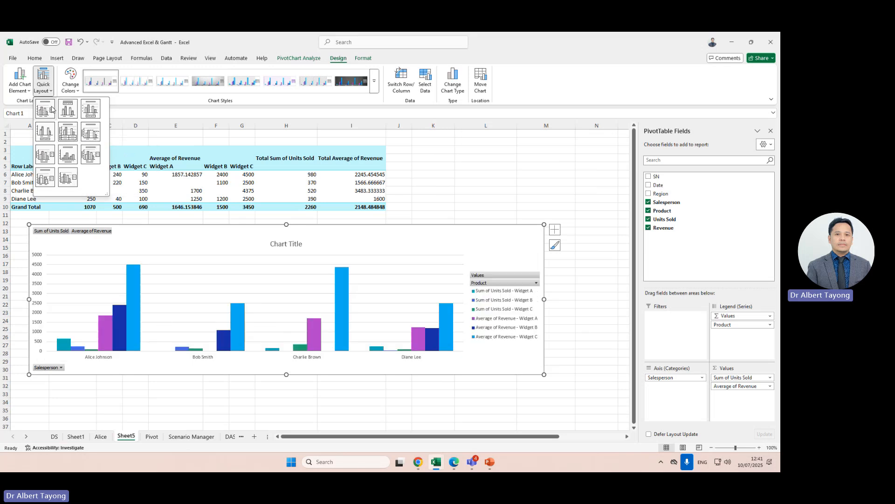
left_click(68, 132)
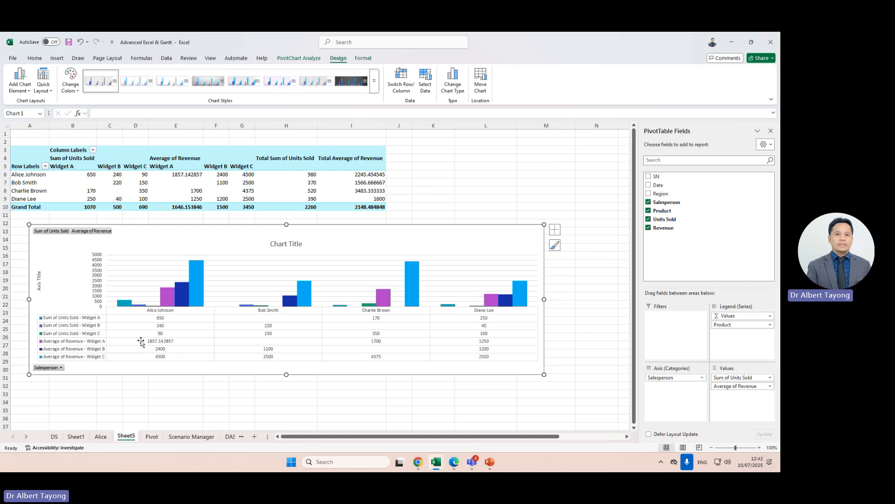
Filter the Salesperson column on the Pivot sheet to show only the second listed salesperson's records.
left_click(152, 436)
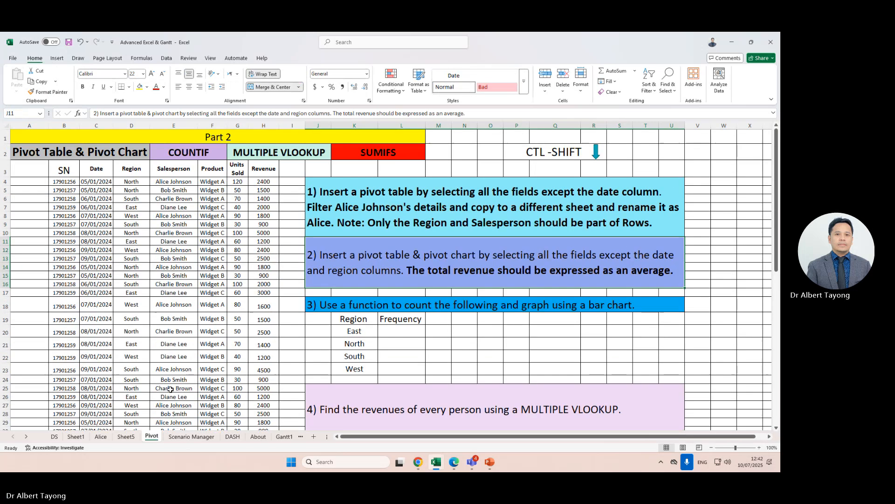
left_click(191, 126)
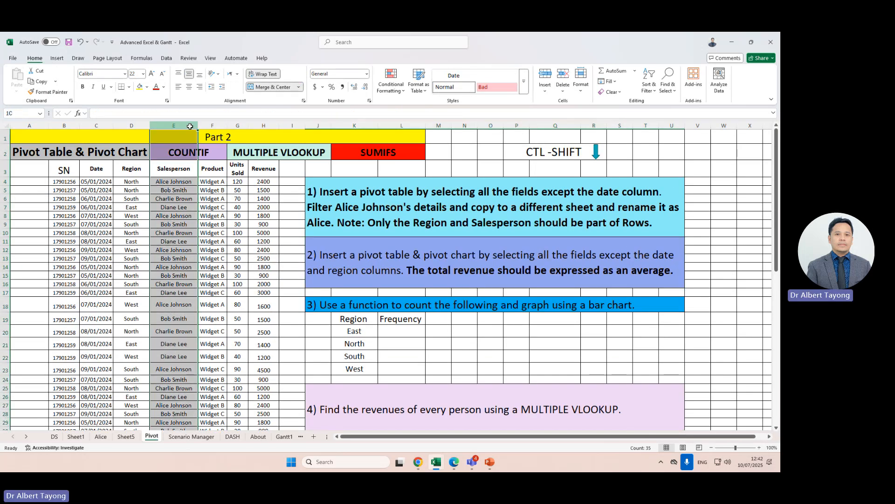
left_click(651, 87)
left_click(662, 138)
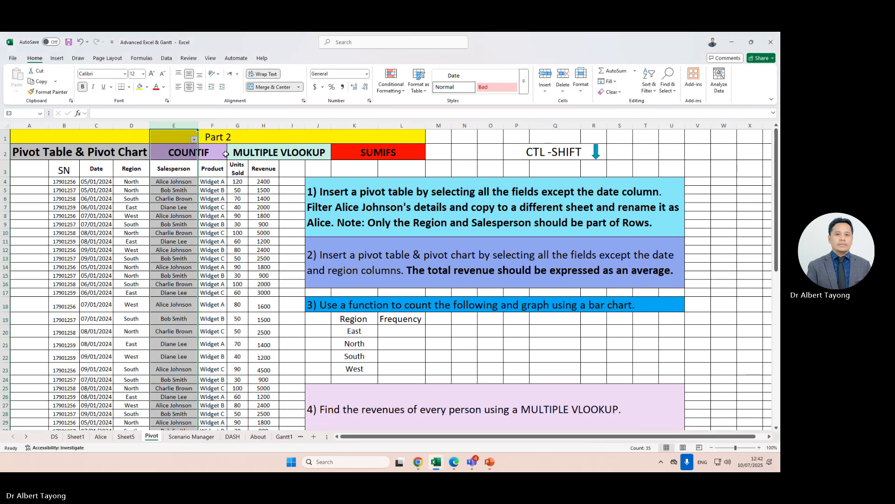
left_click(193, 140)
left_click(233, 246)
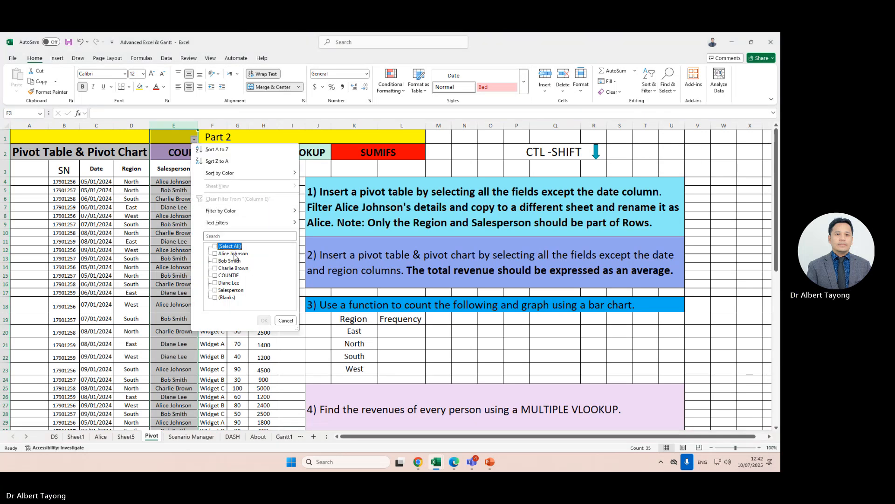
left_click(231, 262)
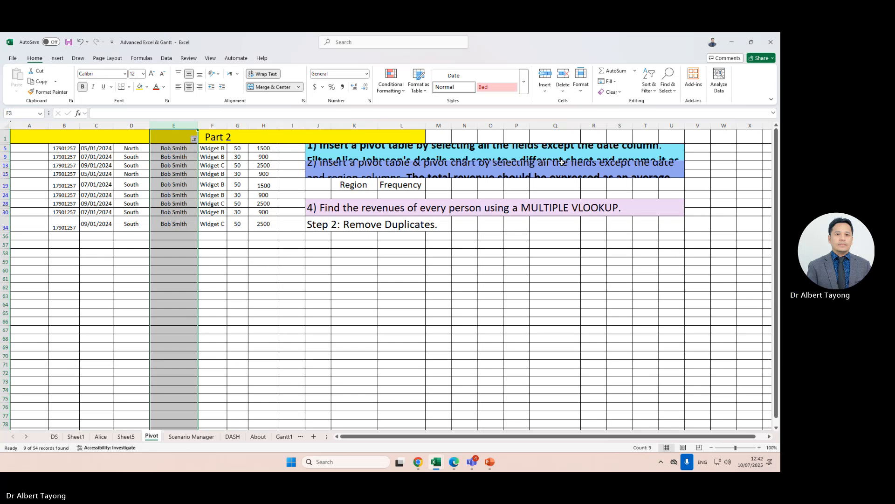
Remove the filter from the Salesperson column and look through the full list of records.
left_click(650, 86)
left_click(671, 139)
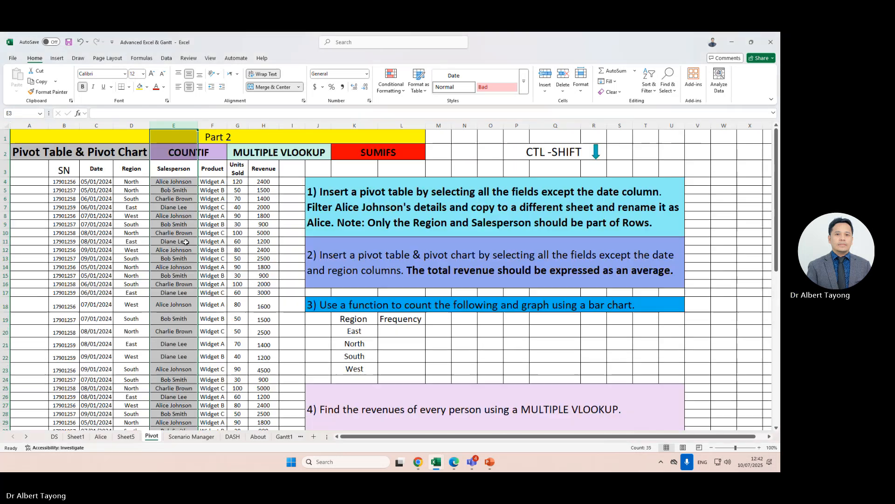
scroll(213, 243, "down", 4)
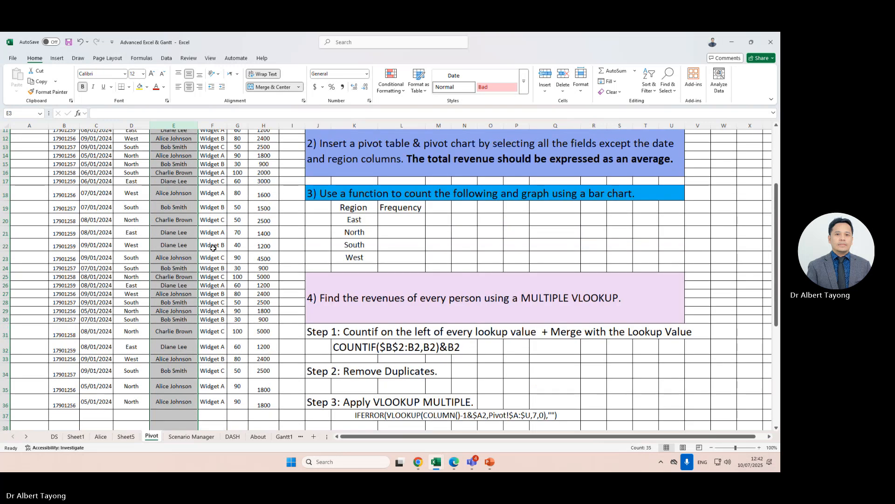
scroll(213, 244, "up", 5)
scroll(212, 244, "up", 1)
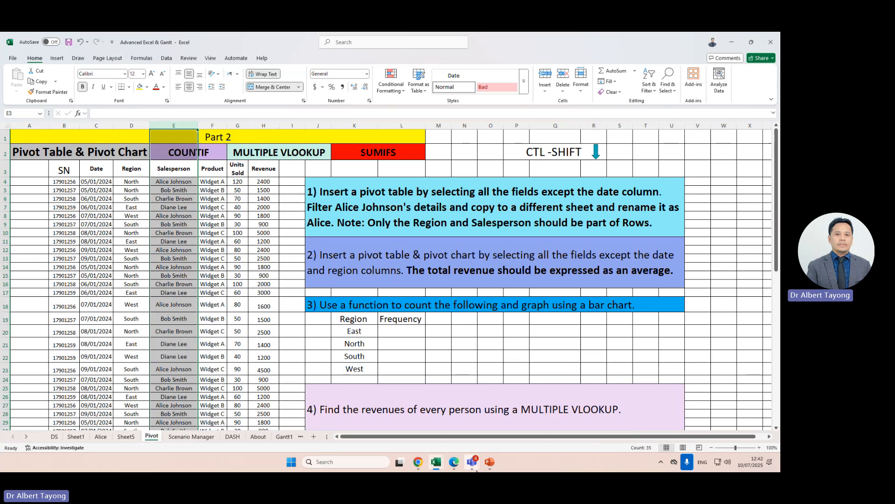
Review the pivot table and pivot chart on Sheet5, leaving the chart selected.
left_click(126, 436)
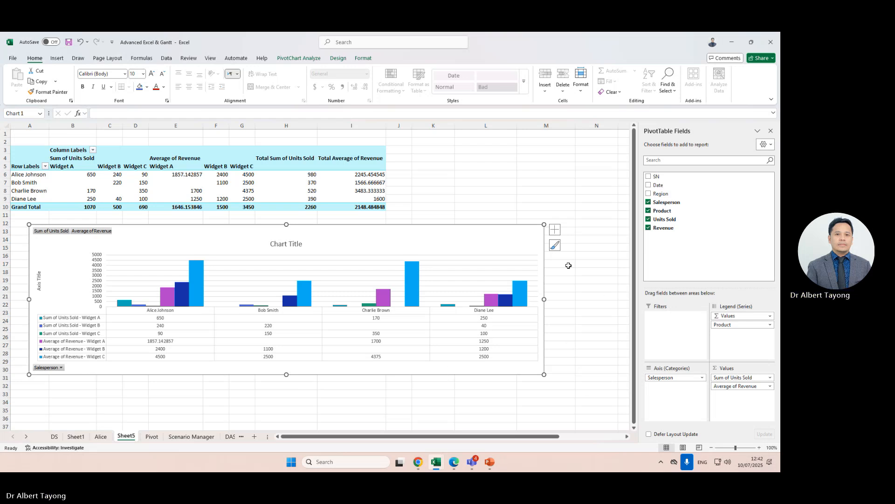
left_click(566, 302)
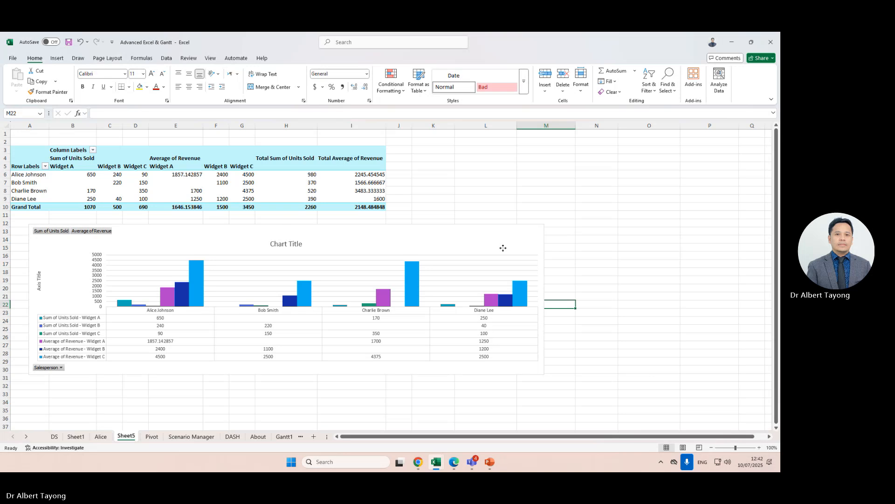
left_click(504, 248)
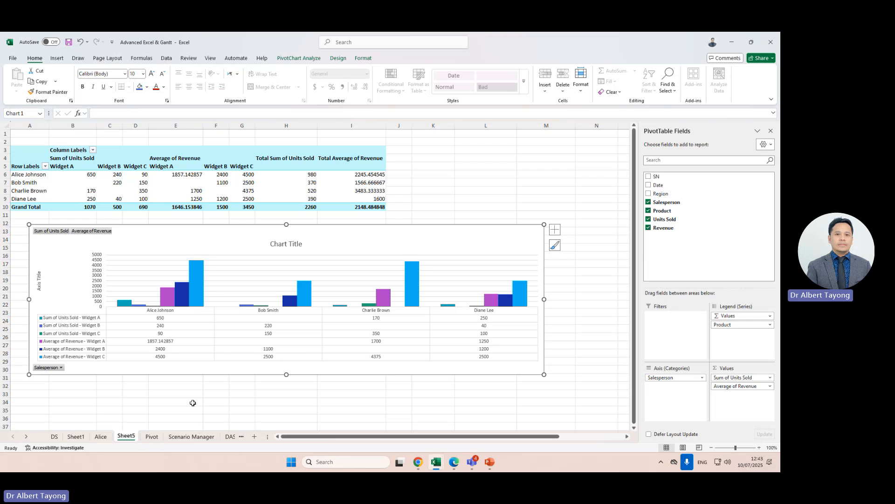
Try adding a filter across the Salesperson and Product columns on the Pivot sheet.
left_click(152, 436)
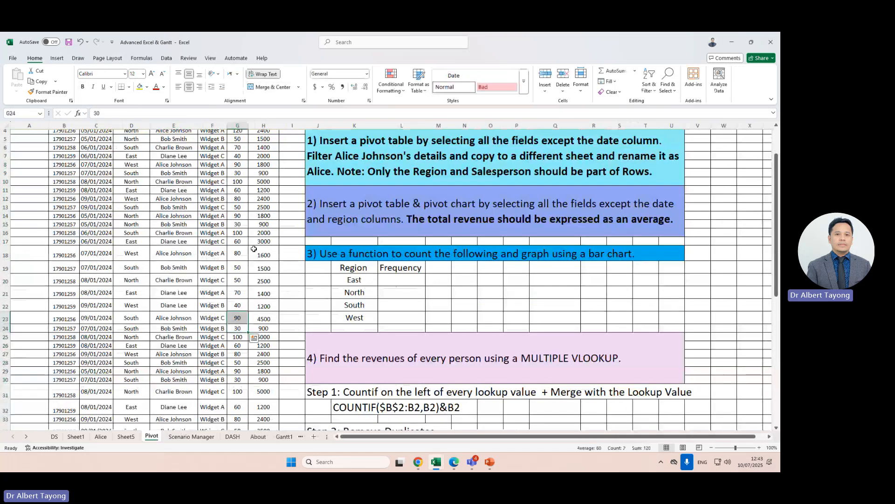
scroll(253, 249, "up", 1)
left_click(180, 126)
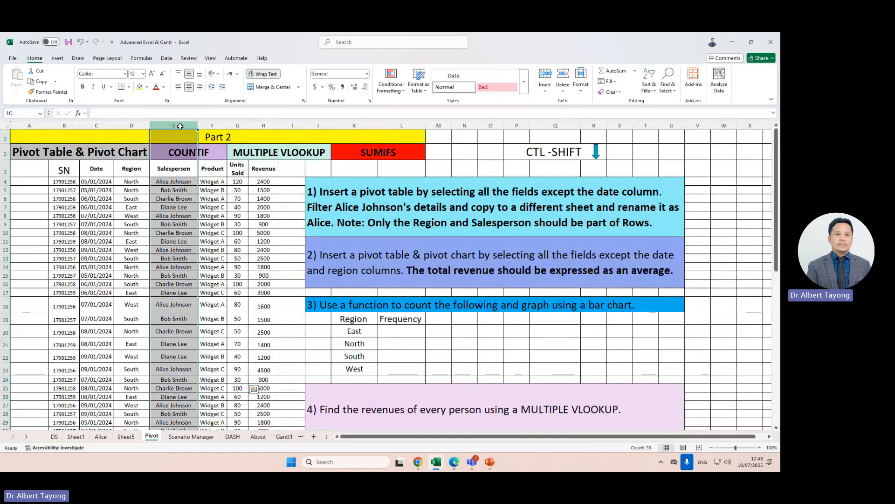
left_click_drag(180, 126, 212, 126)
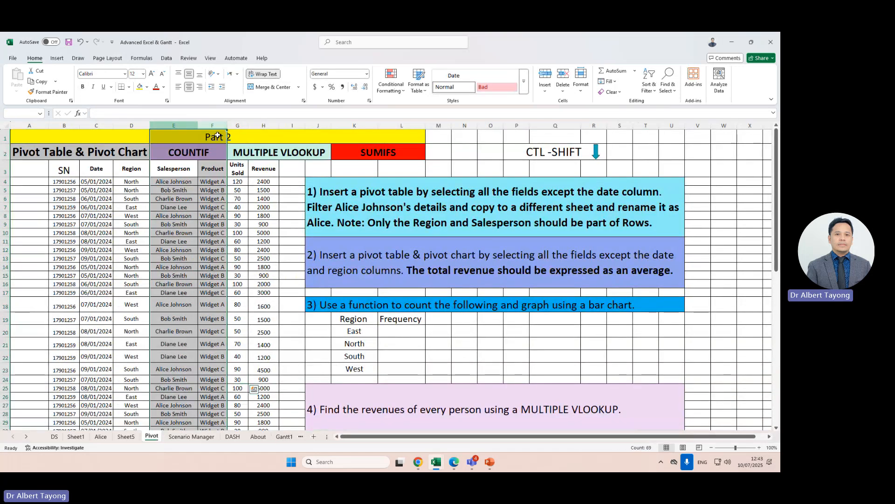
left_click(649, 88)
left_click(663, 140)
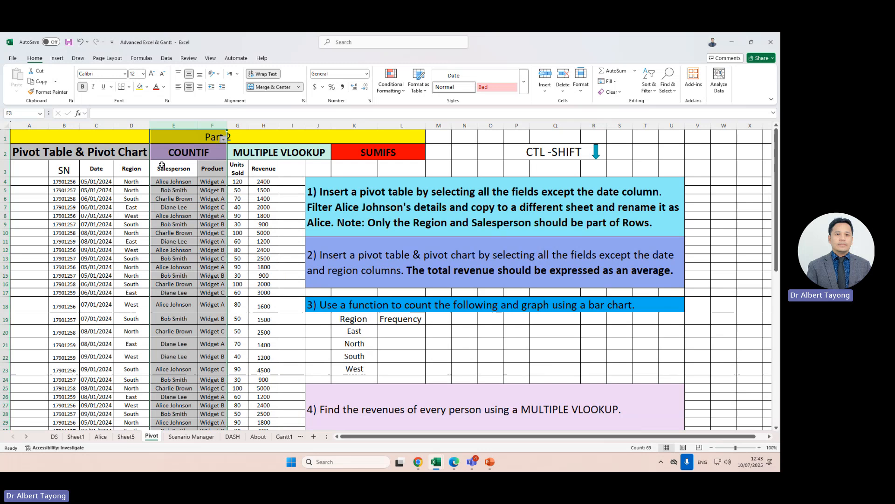
left_click(223, 139)
key("Escape")
Make row 1 of the Pivot sheet taller and turn off the filter on the Salesperson and Product columns.
left_click_drag(7, 145, 7, 153)
left_click(201, 161)
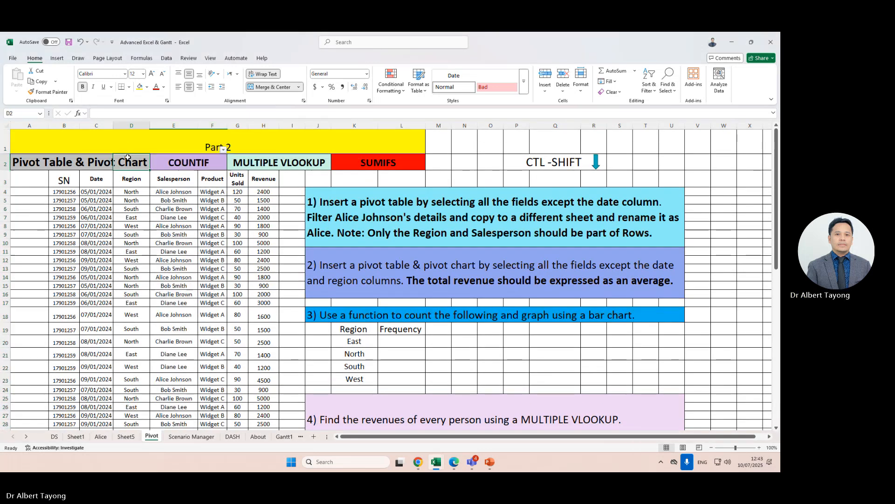
left_click(174, 125)
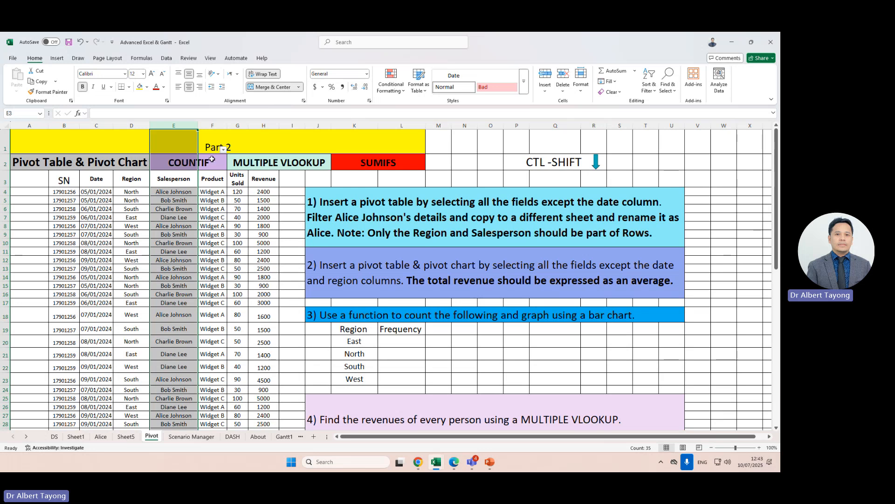
left_click(649, 87)
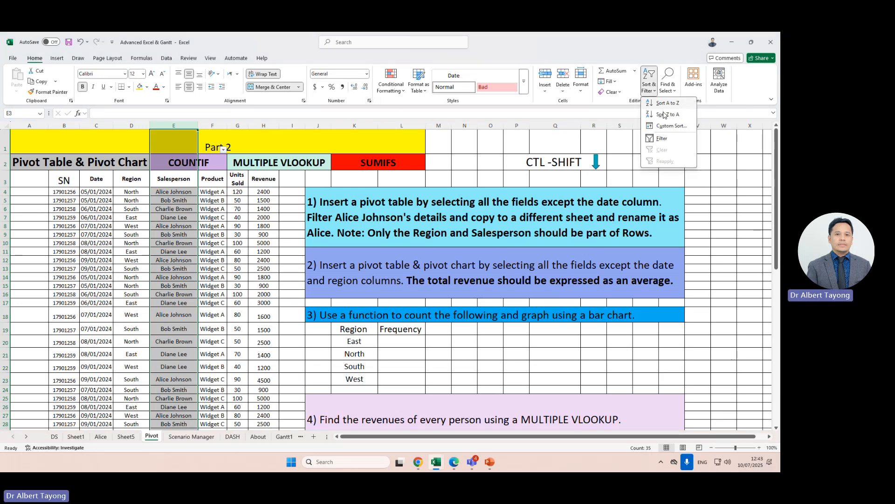
left_click(675, 138)
Filter the Salesperson column to the second listed salesperson only and select that salesperson's Product cells.
left_click(649, 87)
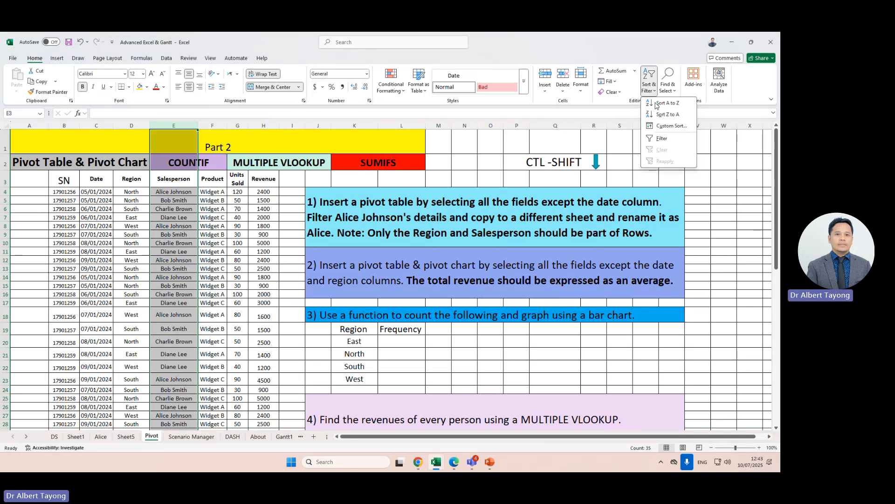
left_click(675, 138)
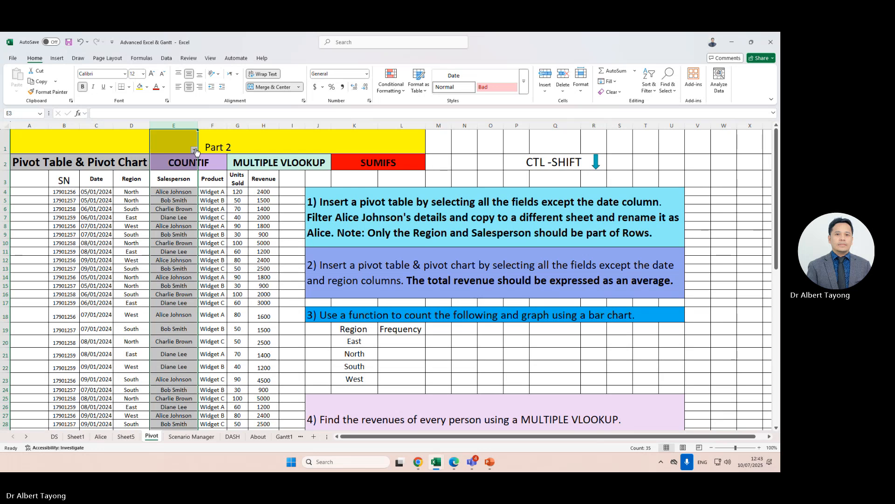
left_click(194, 149)
left_click(221, 258)
left_click(228, 271)
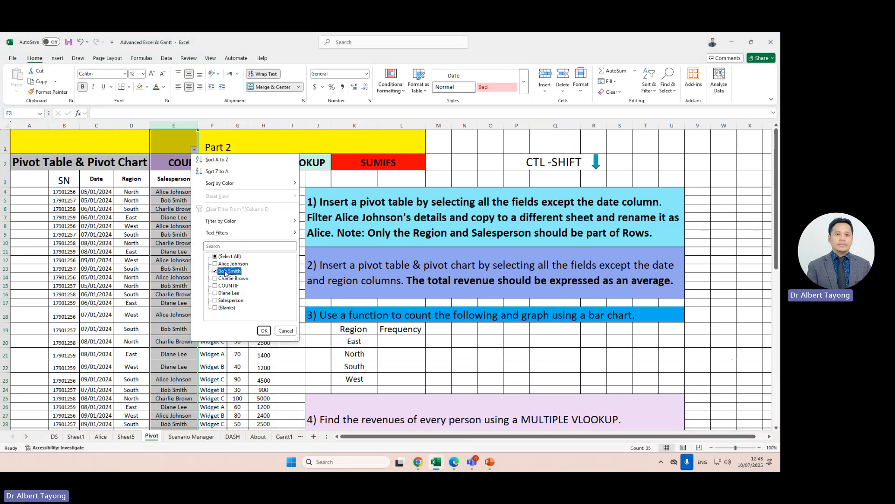
left_click(264, 331)
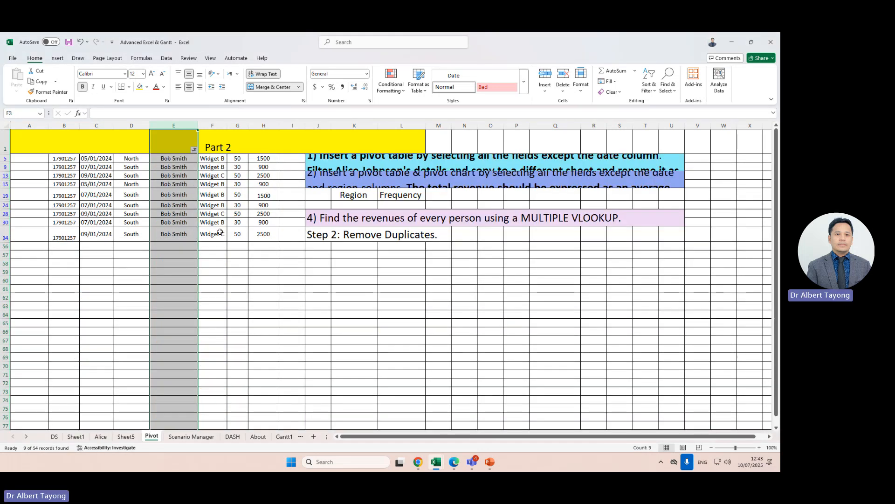
left_click_drag(214, 158, 214, 235)
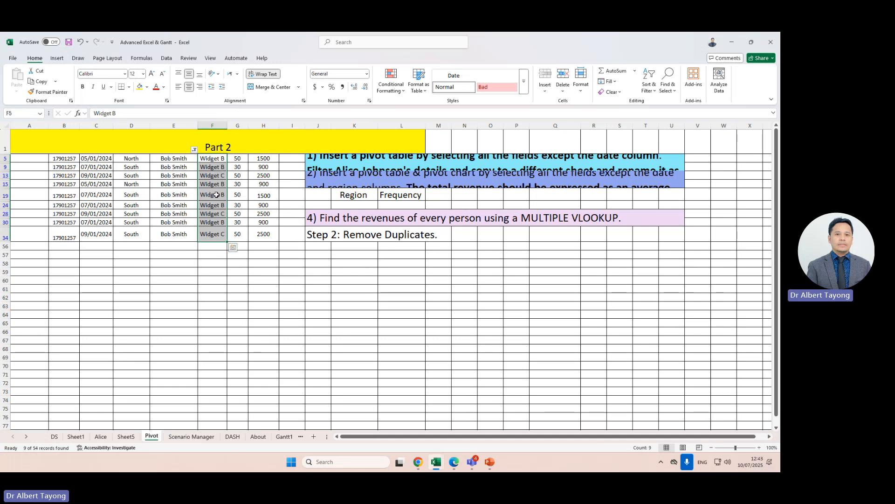
Compare the filtered salesperson's records with the pivot table and chart on Sheet5, and view the single-salesperson pivot table sheet.
left_click(221, 237)
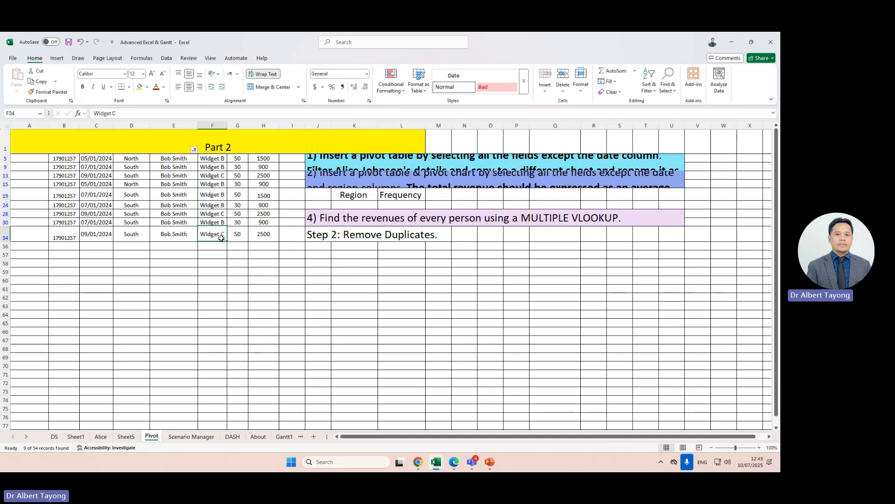
left_click(292, 270)
left_click(126, 436)
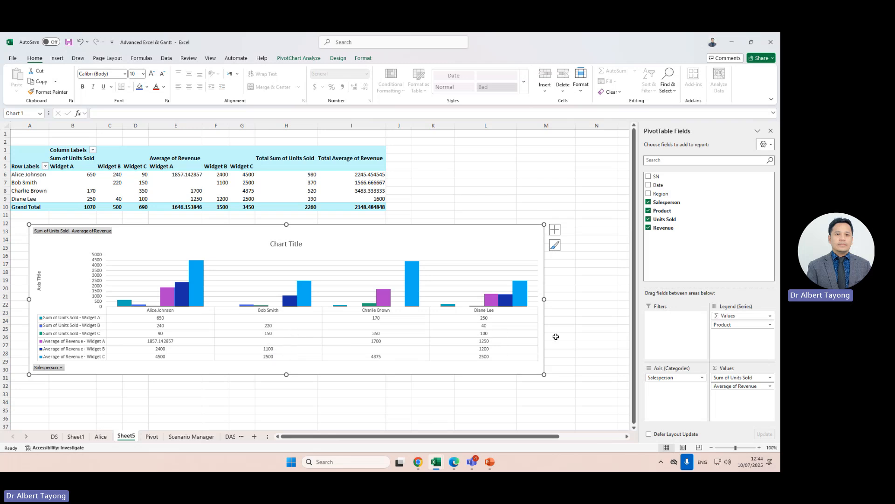
left_click(569, 327)
left_click(531, 254)
left_click(218, 197)
left_click(307, 384)
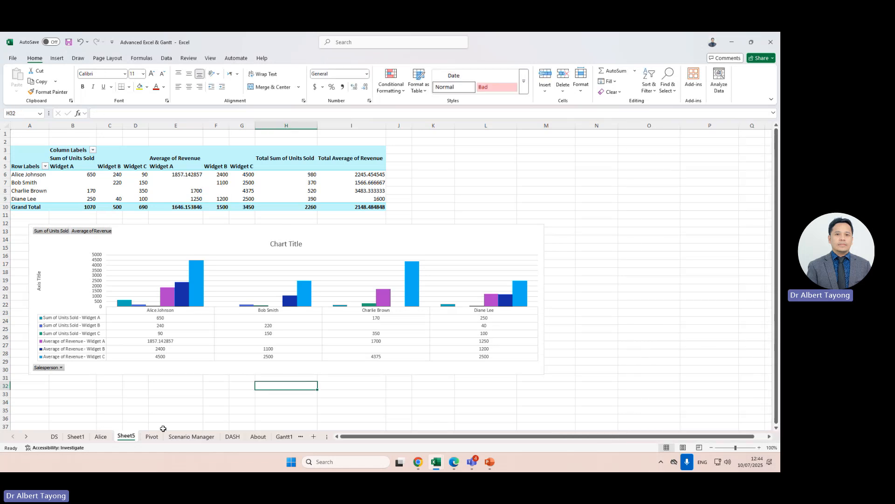
left_click(102, 436)
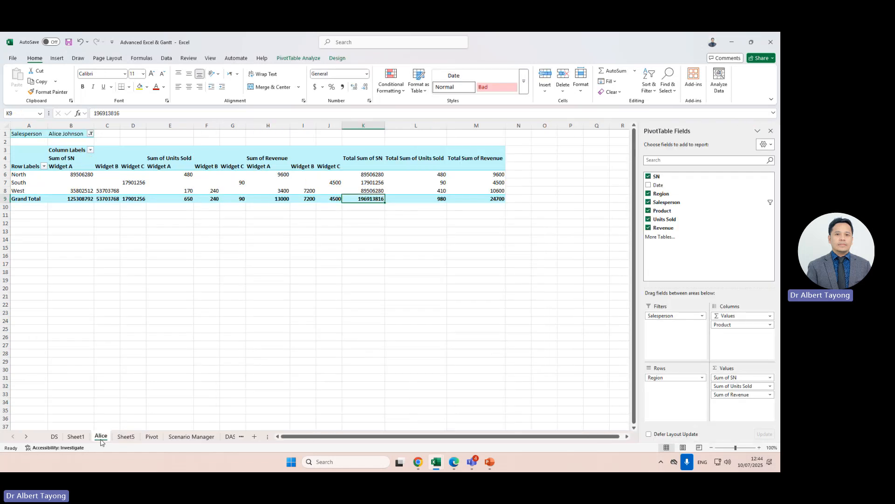
Turn off the filter on the Pivot sheet to show all sales records again.
left_click(151, 436)
left_click(649, 86)
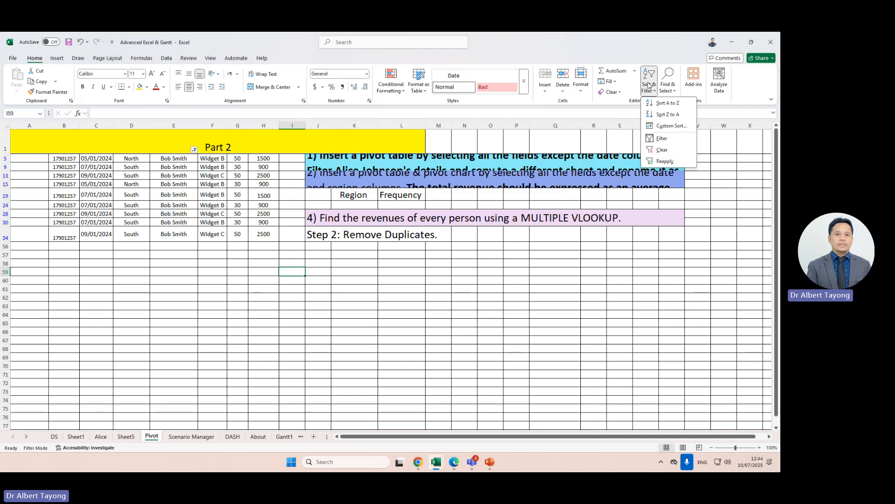
left_click(658, 139)
left_click(505, 344)
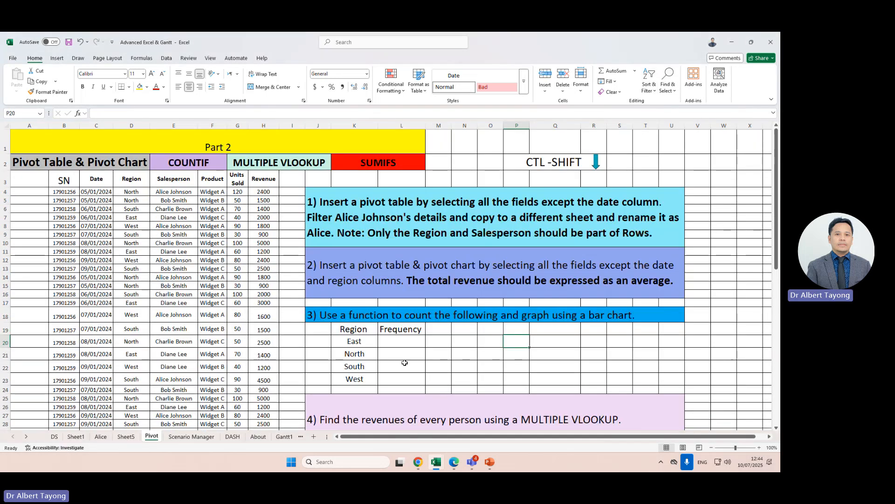
Examine the Region and Frequency table of task 3 together with the source Region column on the Pivot sheet.
left_click_drag(401, 341, 411, 379)
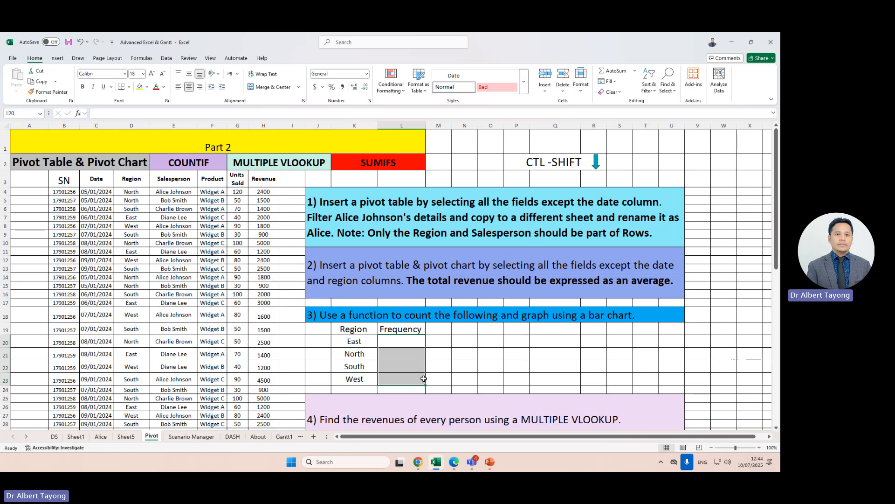
left_click(450, 370)
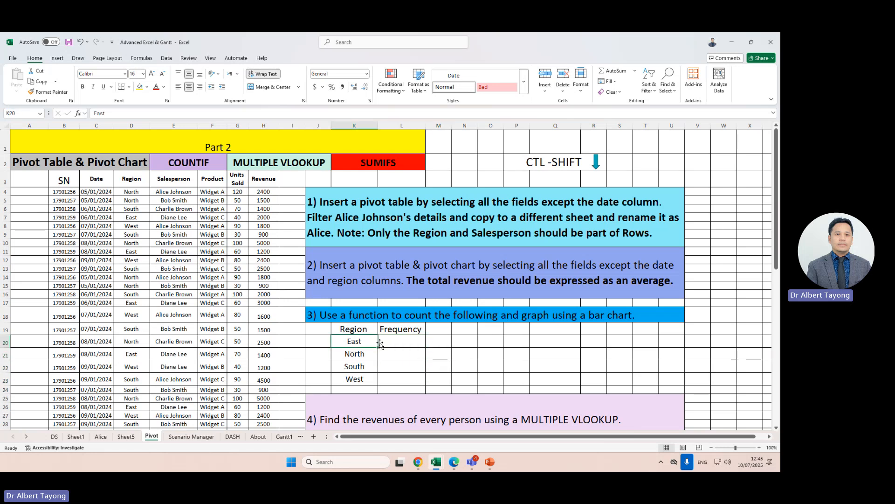
left_click_drag(409, 344, 407, 361)
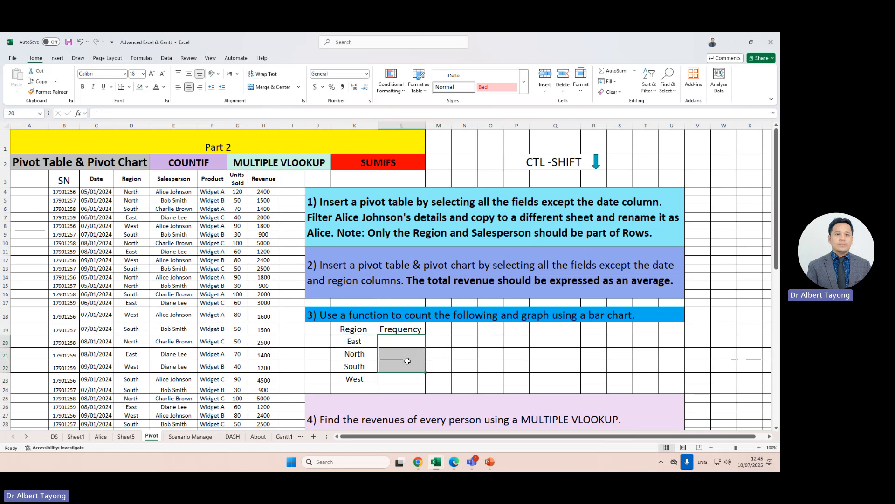
left_click(399, 339)
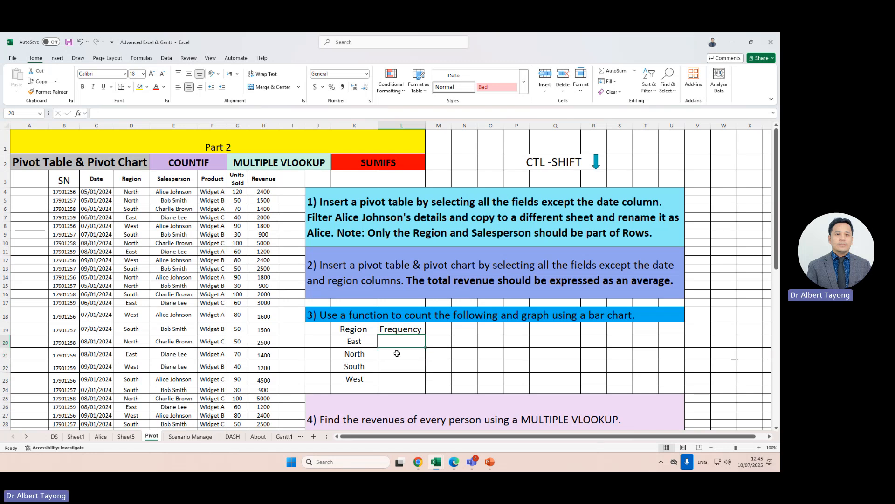
left_click(396, 354)
left_click(391, 364)
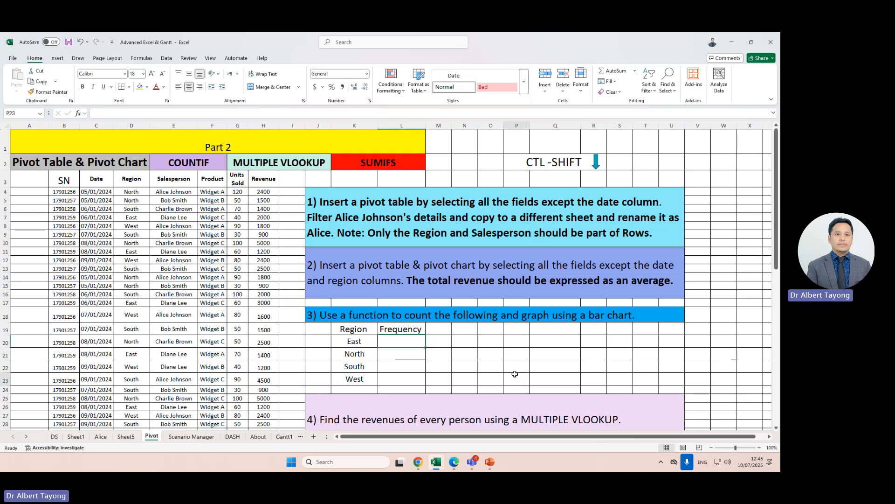
left_click(398, 343)
left_click_drag(397, 343, 392, 376)
left_click(140, 149)
key("ctrl+shift+Down")
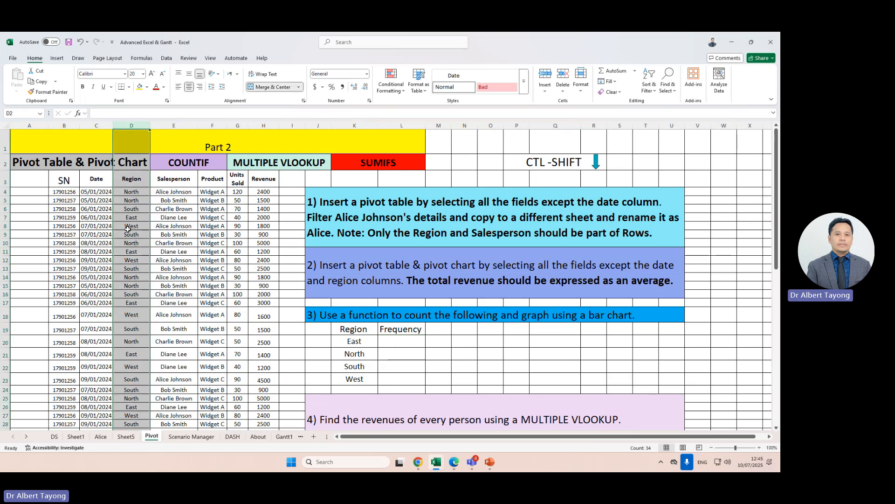
left_click(362, 355)
left_click(416, 343)
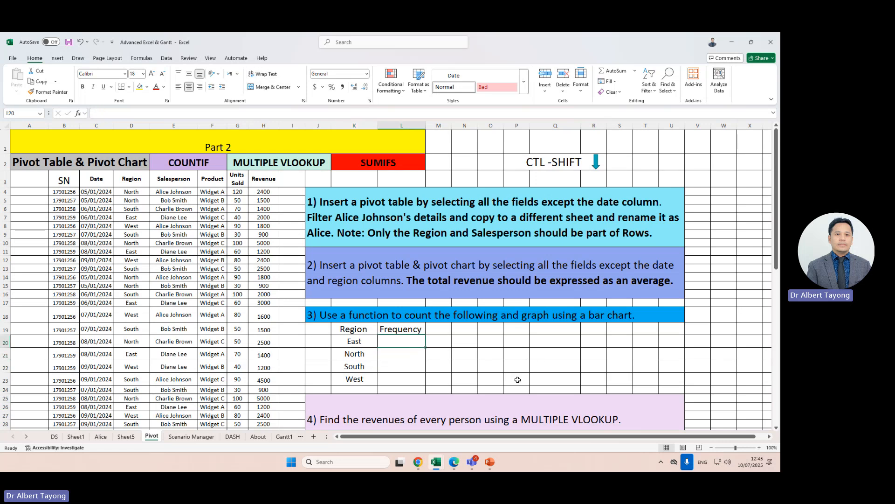
Start a COUNTIF formula across the Frequency cells L20:L23 and open its function arguments clear of the data.
left_click_drag(395, 346, 388, 378)
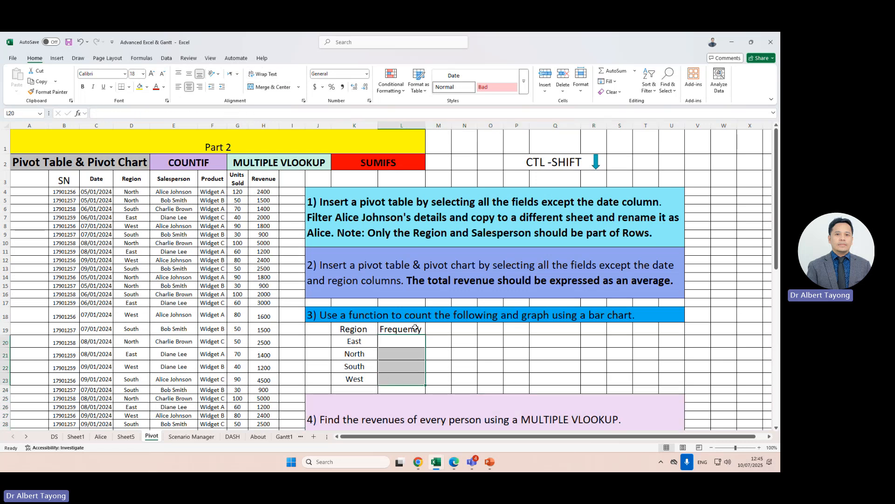
type("=cou")
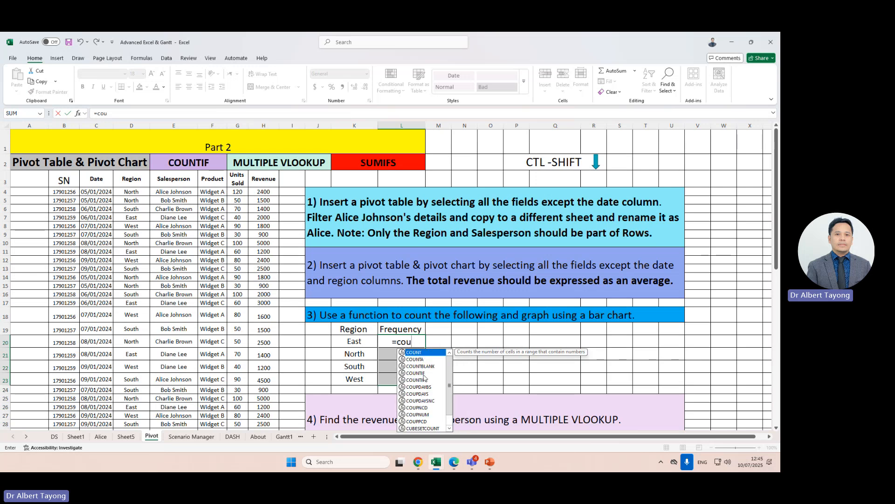
double_click(422, 373)
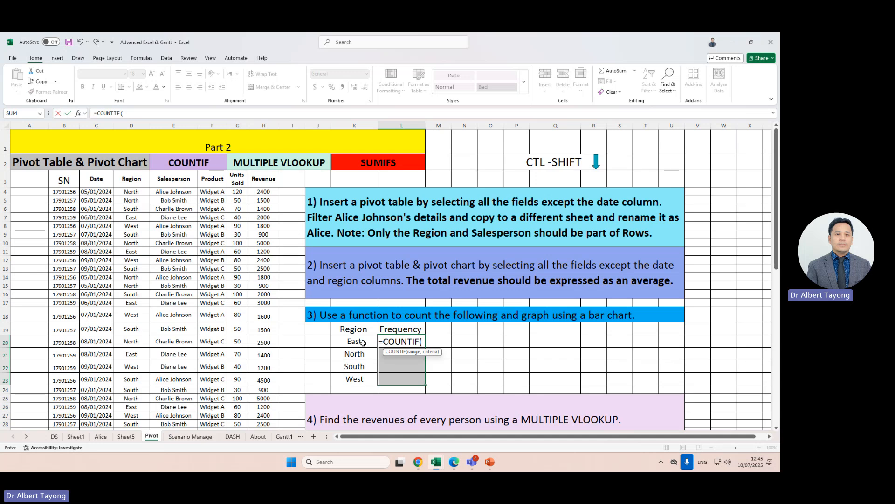
left_click(78, 113)
left_click_drag(153, 301, 523, 109)
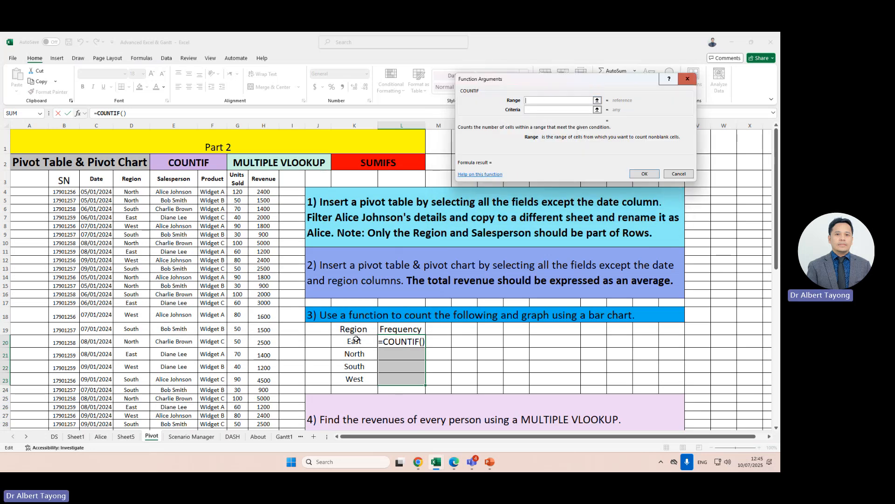
Set the COUNTIF range to the source Region values in D4:D36.
left_click_drag(131, 191, 173, 192)
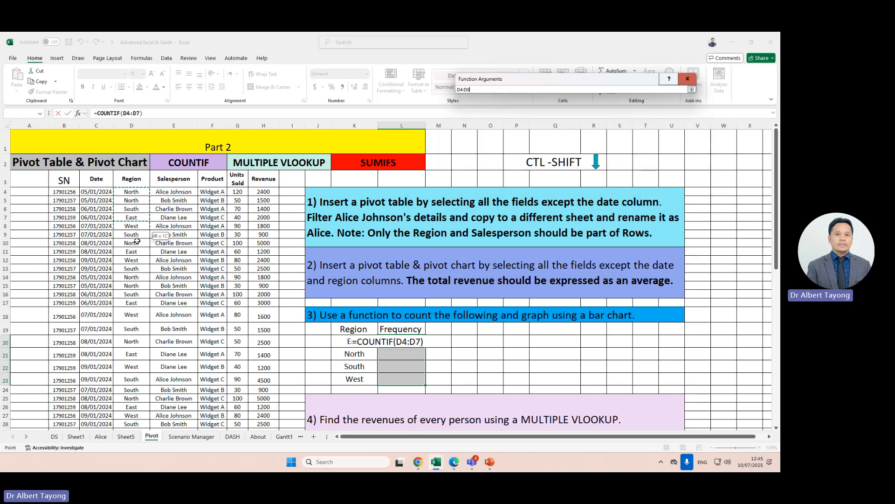
key("ctrl+shift+Down")
left_click_drag(153, 470, 132, 395)
scroll(154, 247, "up", 4)
scroll(160, 238, "up", 1)
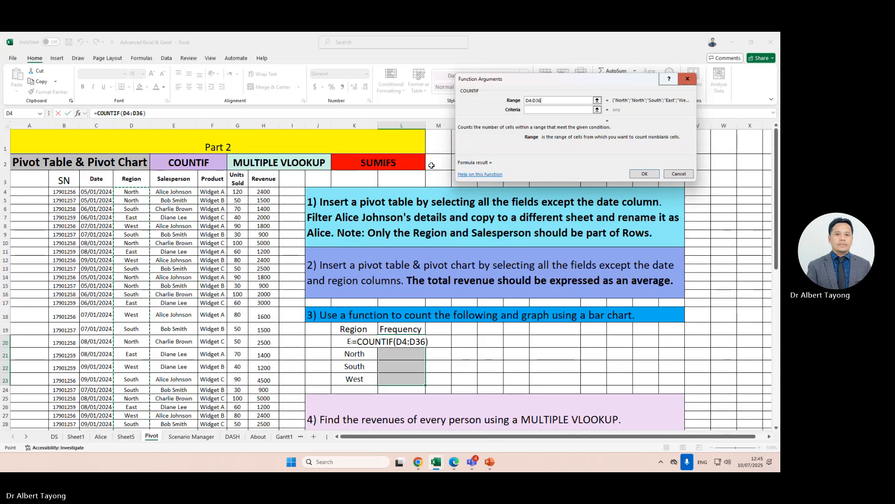
Set the COUNTIF criteria to the region names in K20:K23 and enter it as an array formula across L20:L23.
left_click(536, 110)
scroll(375, 301, "down", 2)
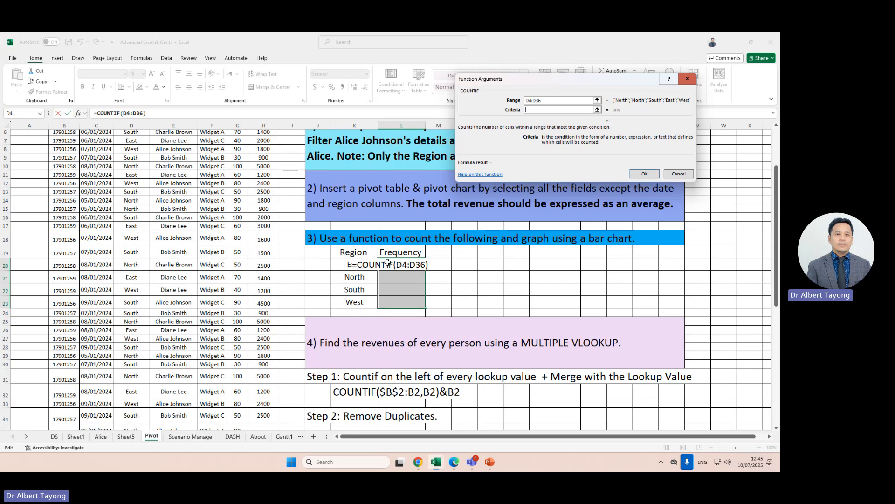
left_click(351, 304)
left_click_drag(354, 304, 351, 265)
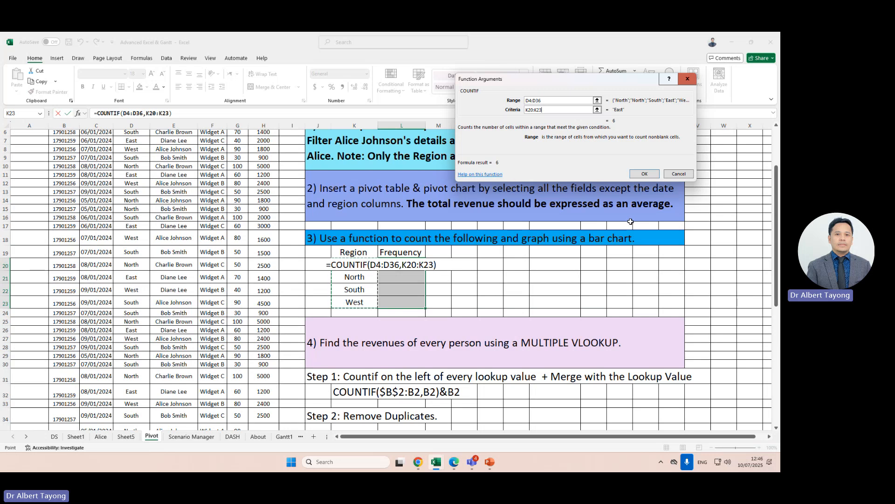
key("ctrl+shift+Return")
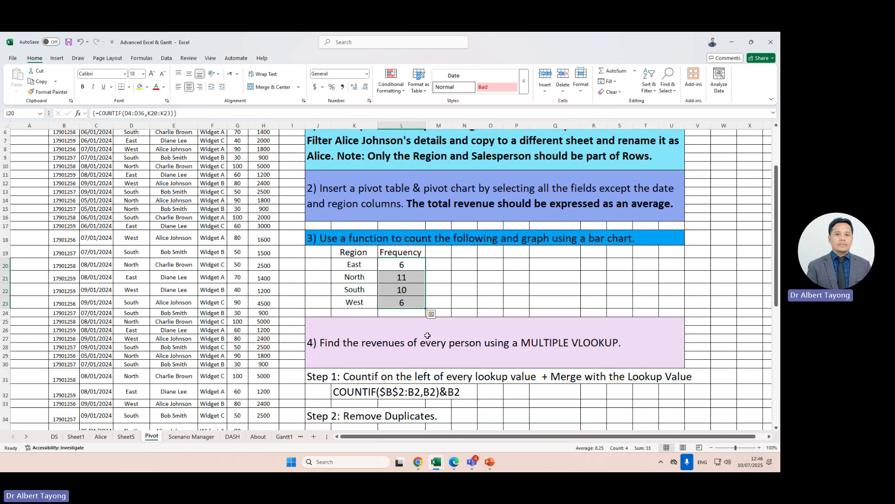
Add up the frequencies L20:L23 with SUM in cell L24 and check the total against the source Region column.
left_click_drag(409, 267, 406, 297)
left_click(400, 314)
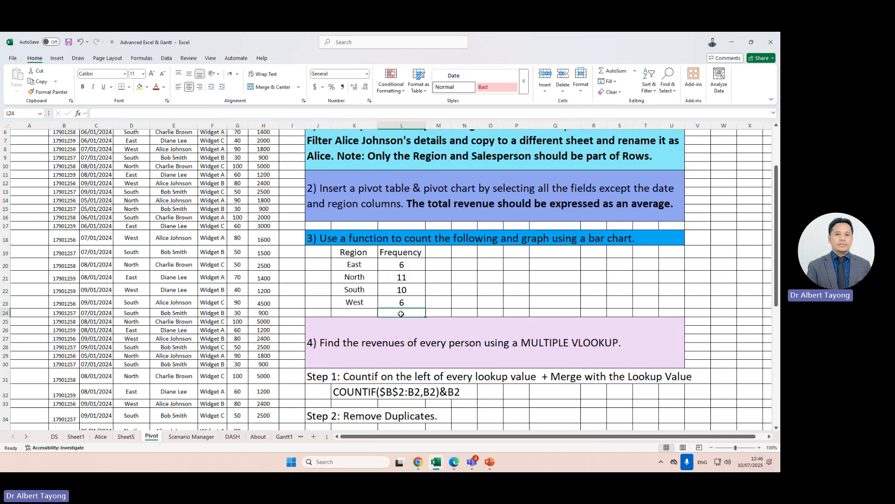
type("=sum")
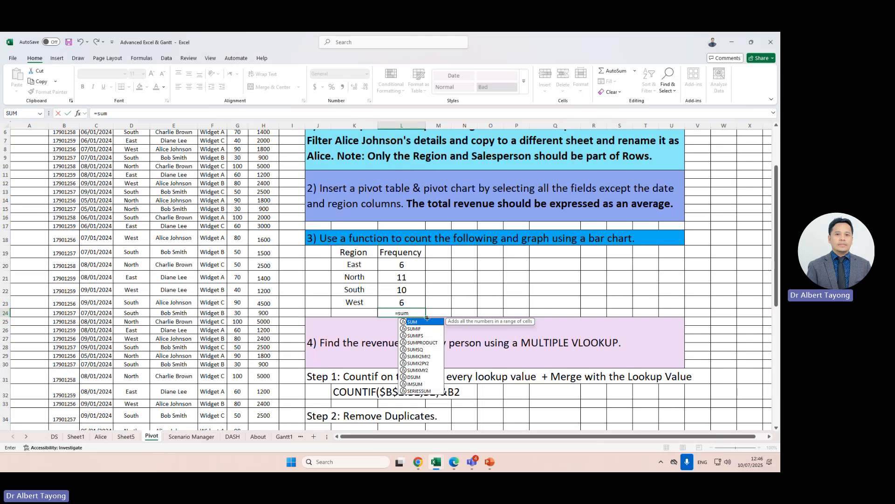
double_click(423, 322)
left_click_drag(411, 303, 402, 265)
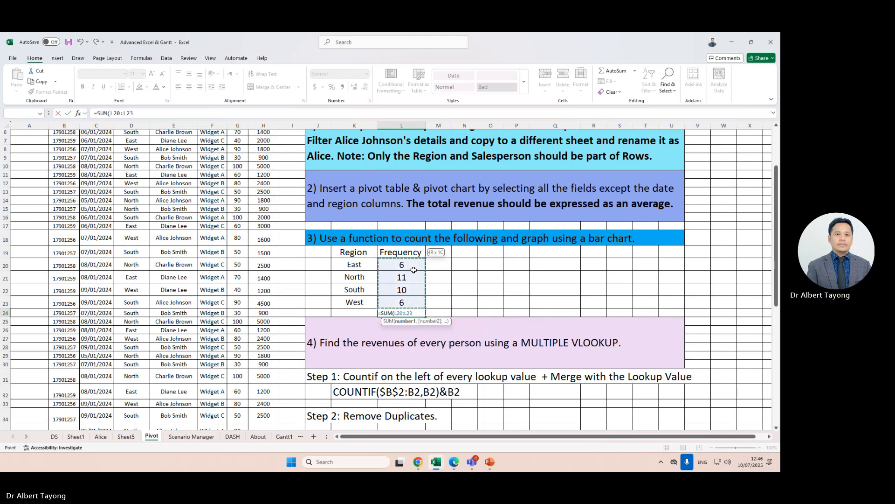
key("Return")
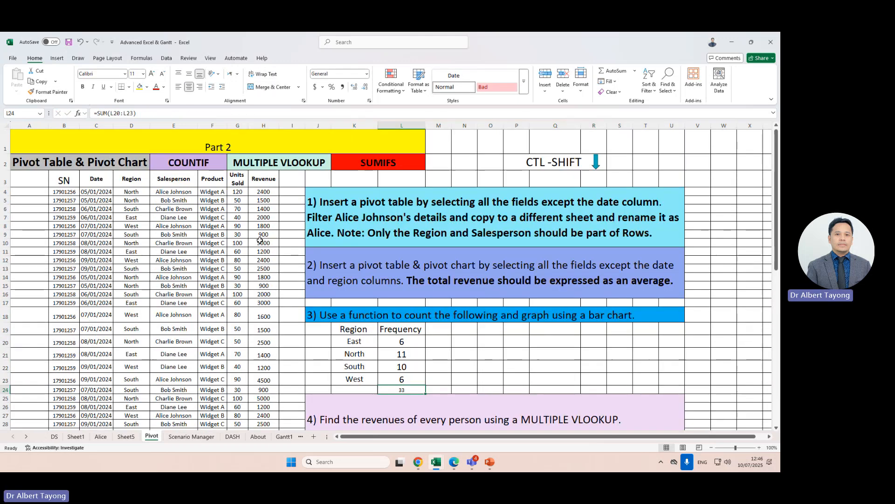
scroll(107, 234, "up", 2)
left_click_drag(131, 192, 126, 396)
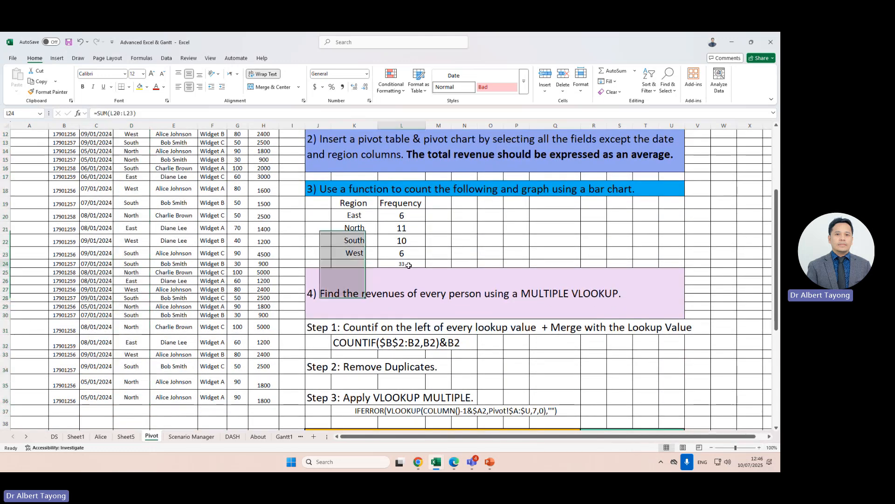
Label cell K24 as "total" and enlarge the font of the total row K24:L24.
left_click(358, 263)
type("tot")
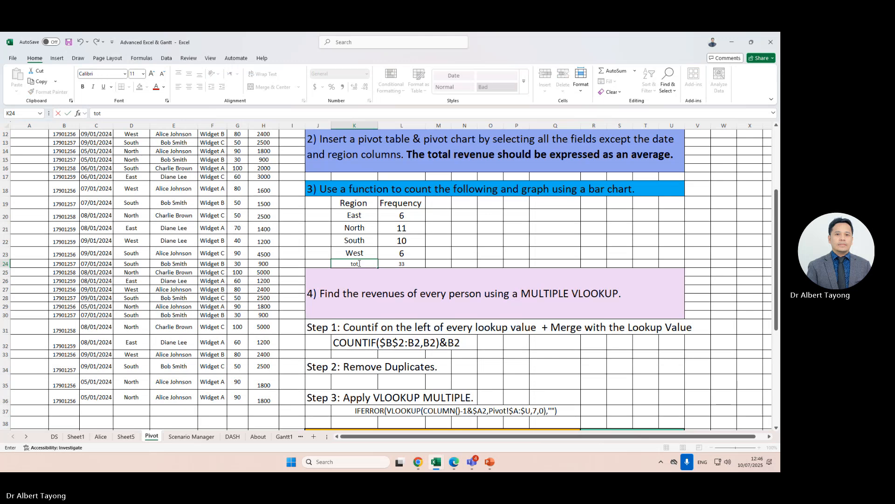
type("al")
key("Tab")
left_click(368, 263, "shift")
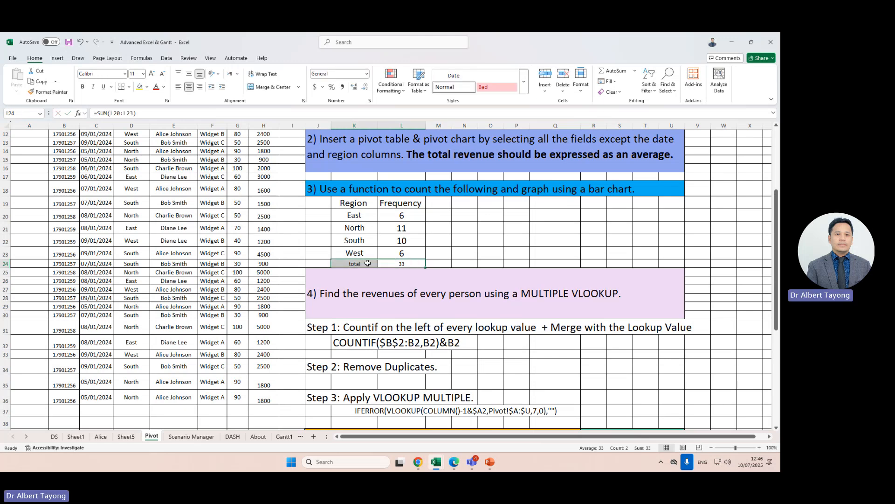
left_click(143, 74)
left_click(136, 169)
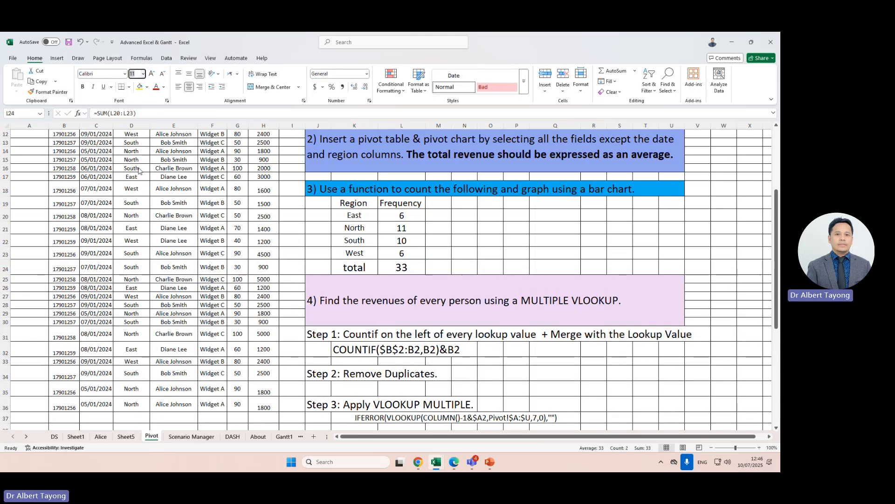
Review the bar chart task and the Region and Frequency table, leaving only the frequencies in L20:L23 selected.
left_click(460, 254)
scroll(466, 252, "up", 3)
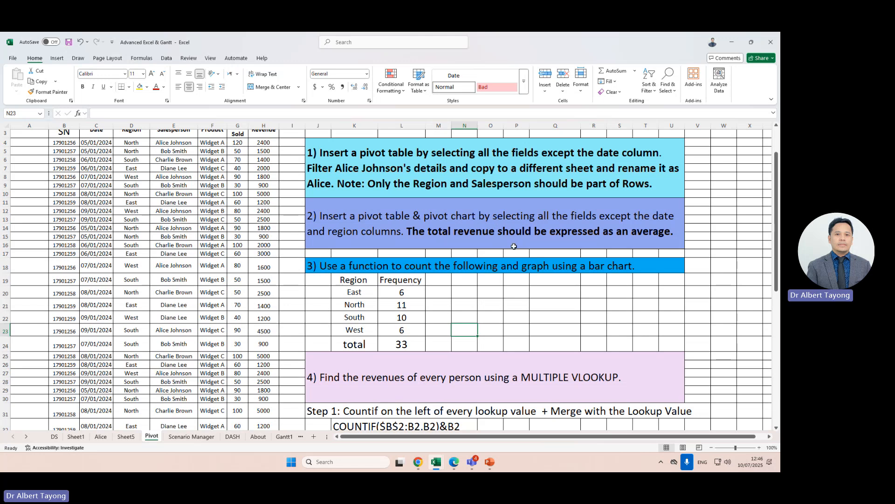
left_click(458, 315)
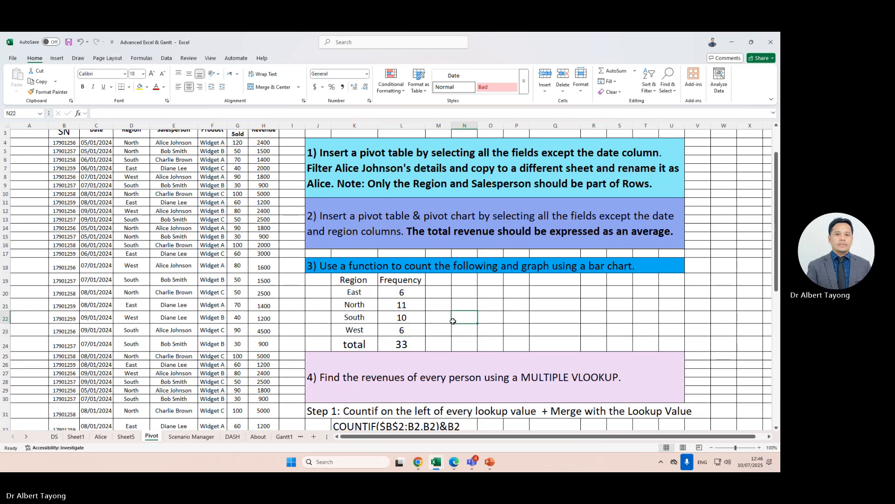
scroll(454, 320, "up", 1)
left_click_drag(401, 249, 539, 254)
left_click(518, 327)
left_click(441, 366)
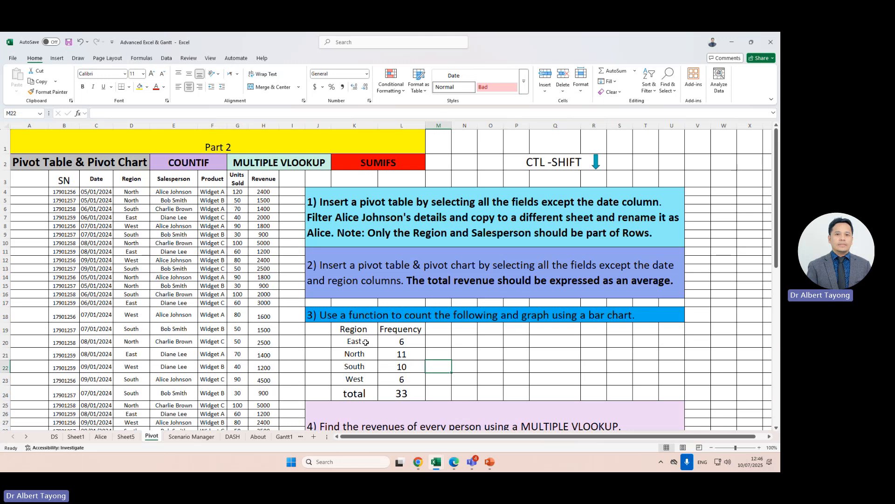
left_click_drag(359, 330, 394, 383)
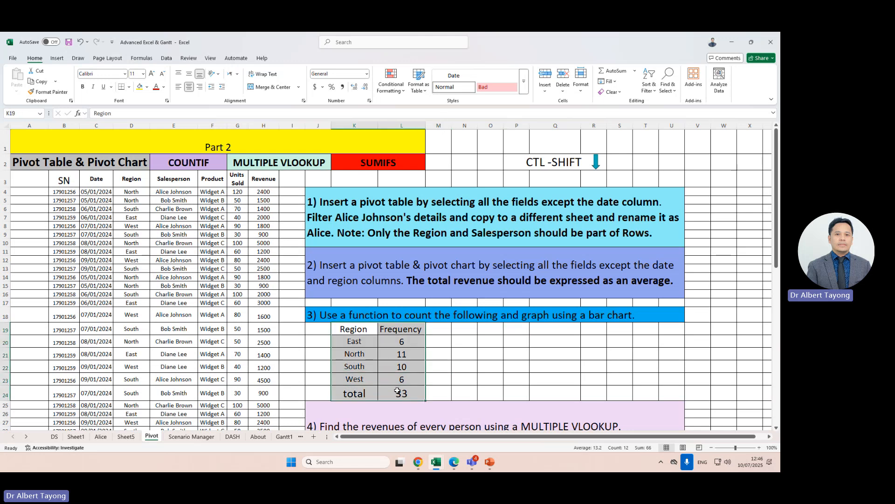
left_click_drag(397, 342, 402, 379)
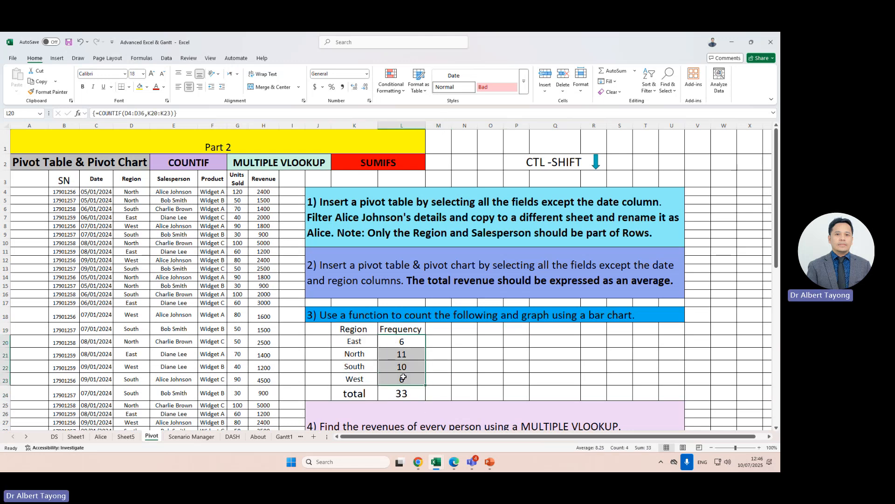
left_click(364, 342)
left_click(394, 344)
left_click_drag(359, 342, 401, 380)
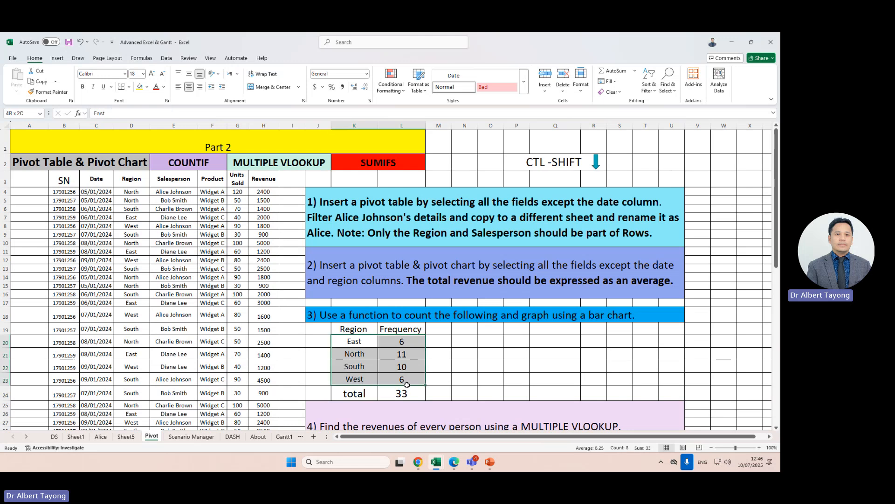
left_click(465, 375)
left_click(412, 342)
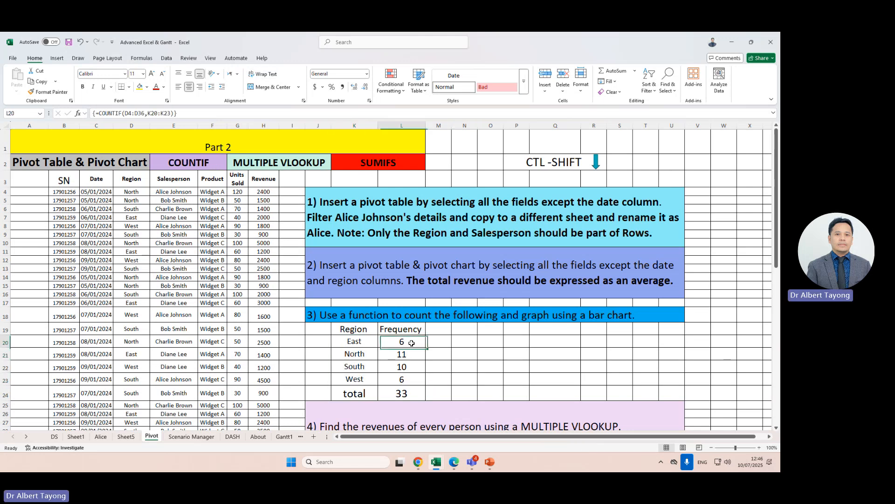
Filter the Region column D to show only East and select the filtered Region cells to check their count.
left_click(131, 126)
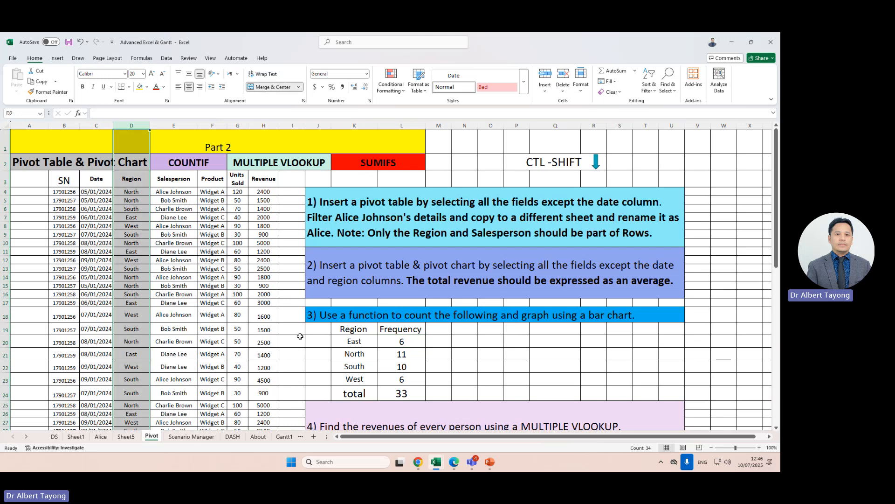
left_click(658, 93)
left_click(662, 142)
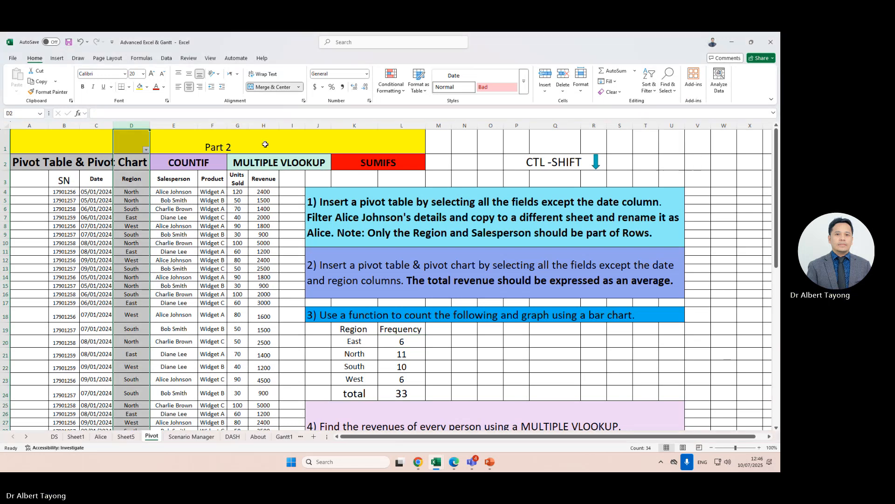
left_click(146, 150)
left_click(173, 256)
left_click(175, 263)
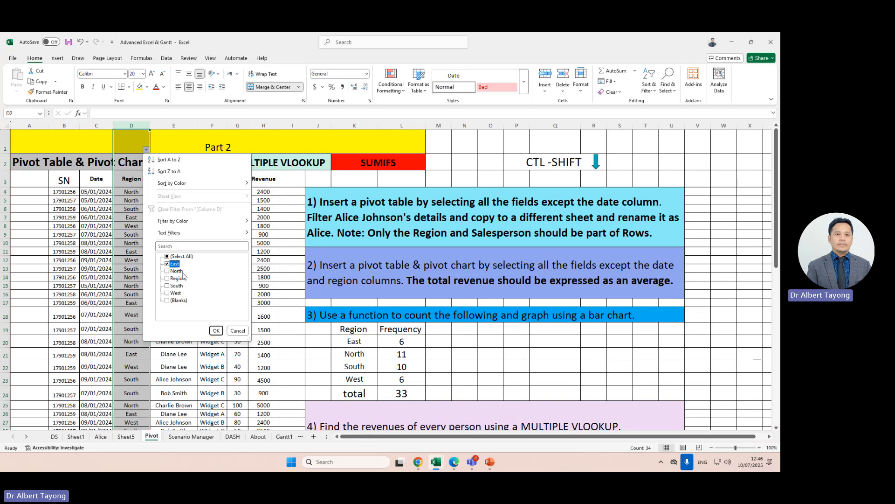
left_click(216, 330)
left_click_drag(132, 158, 130, 209)
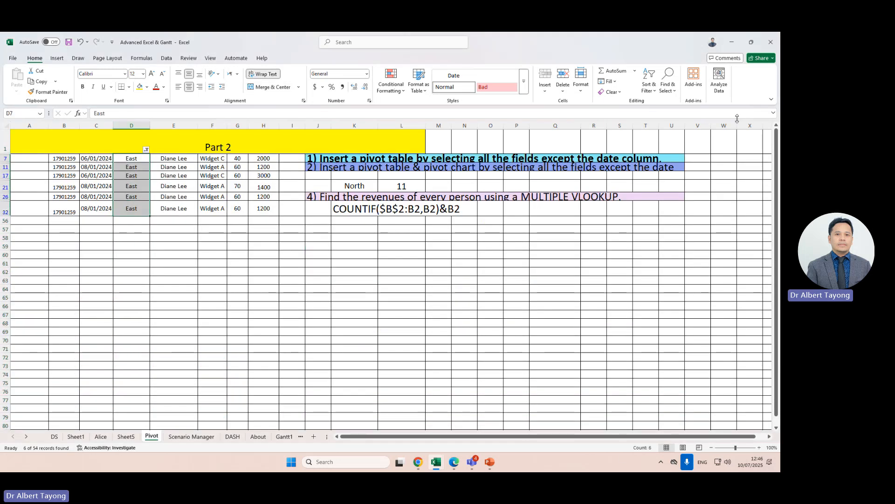
Remove the East filter from column D to show all records and deselect the Region cells.
left_click(650, 91)
left_click(671, 142)
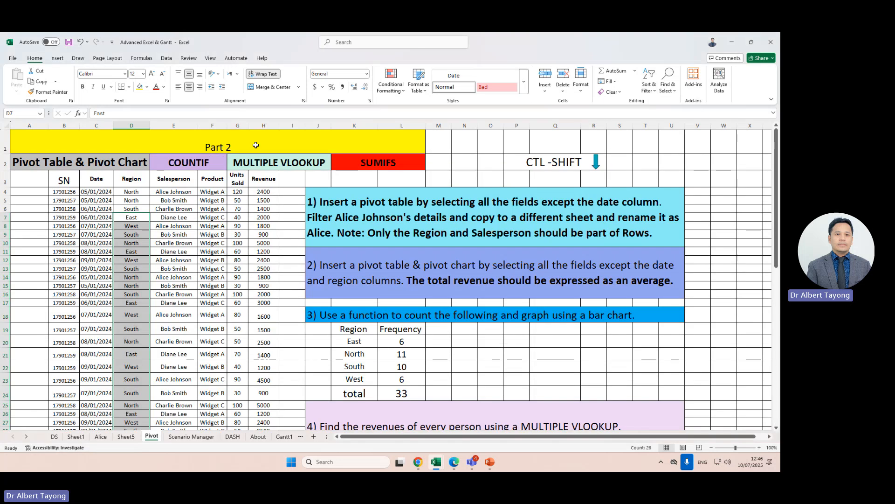
left_click(518, 227)
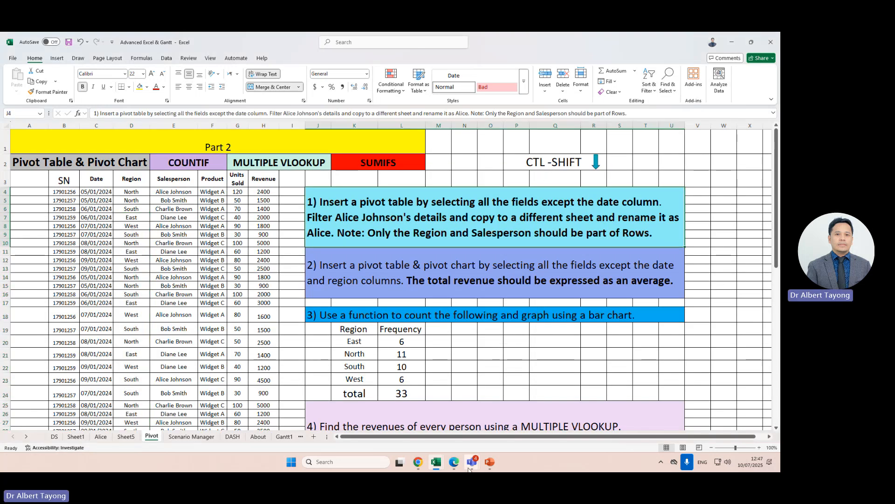
Switch to the Microsoft Teams meeting window and open the options for leaving or ending the meeting.
mouse_move(472, 469)
left_click(449, 413)
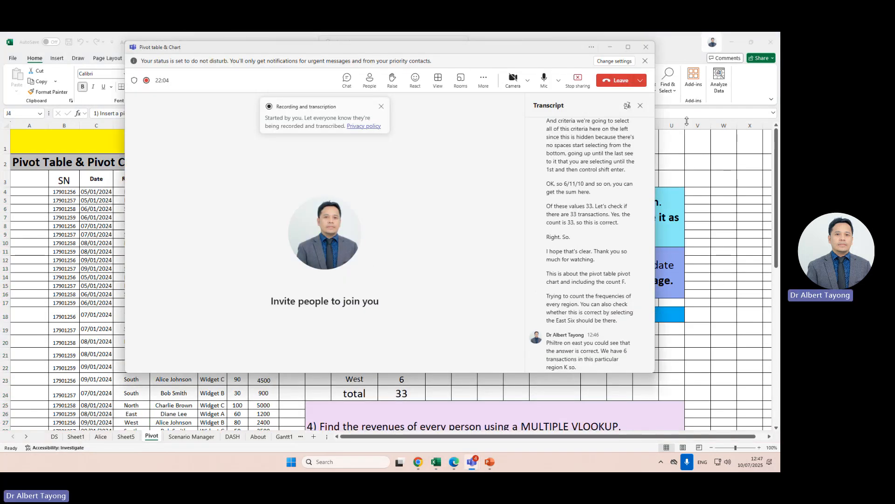
left_click(643, 85)
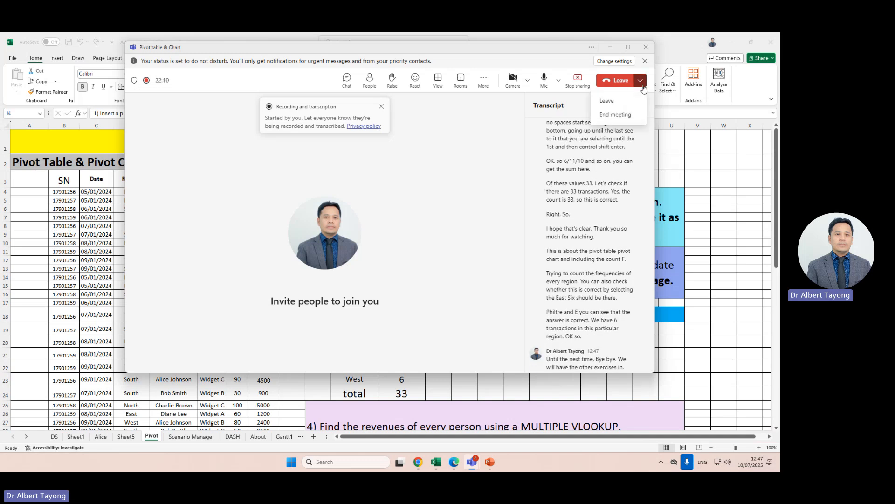